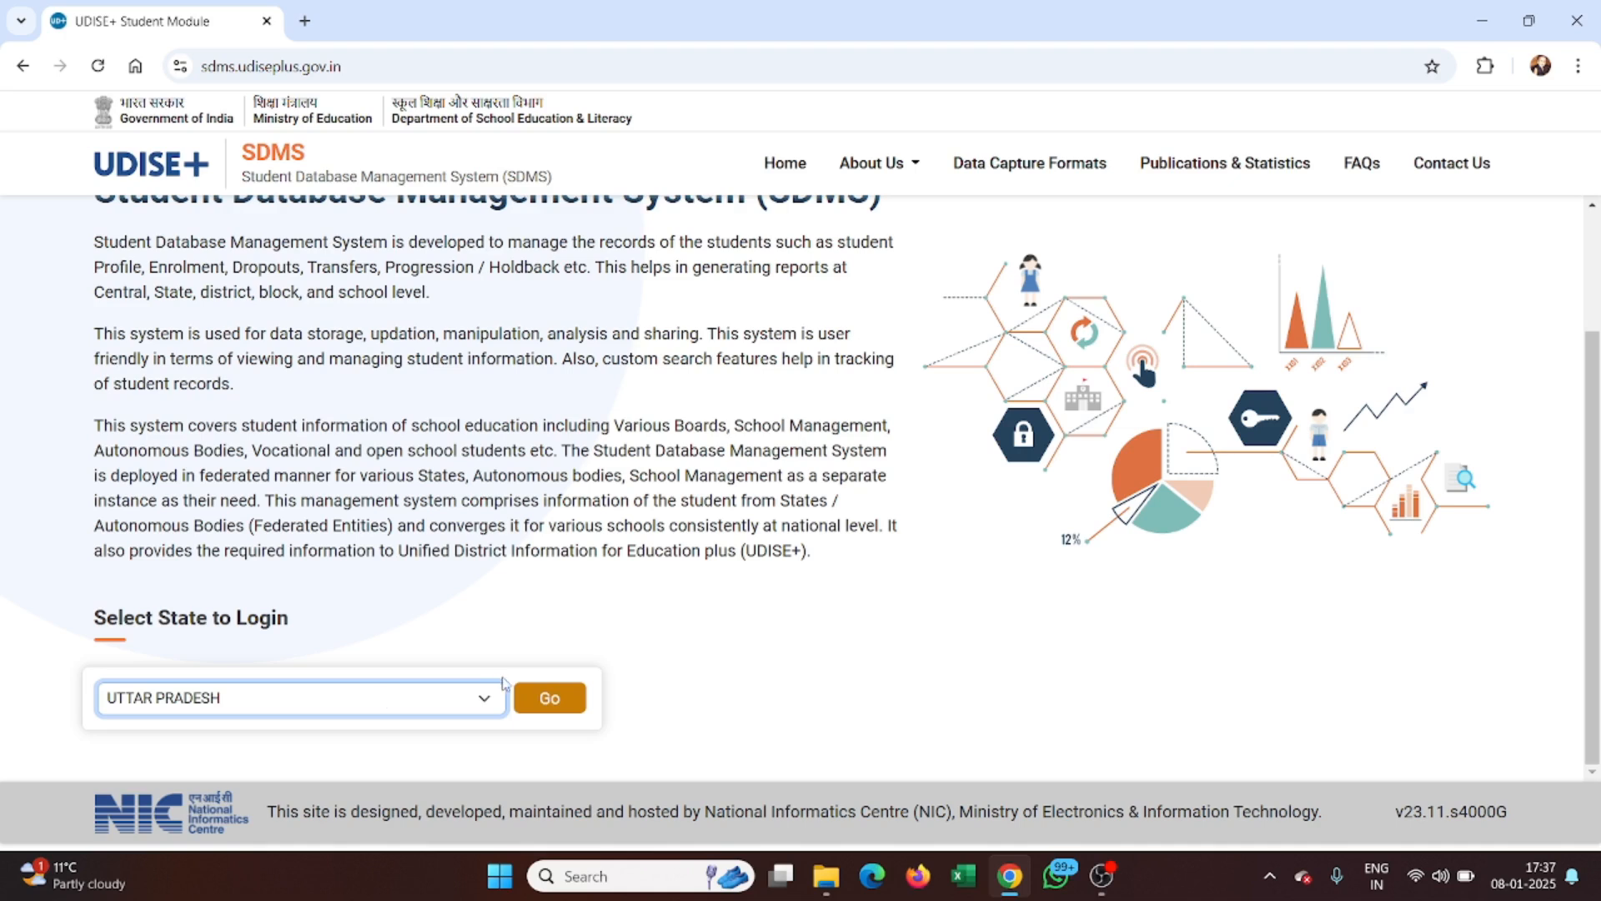
Log in to the Uttar Pradesh student portal with the captcha code and open the school dashboard for academic year 2024-25.
left_click(568, 696)
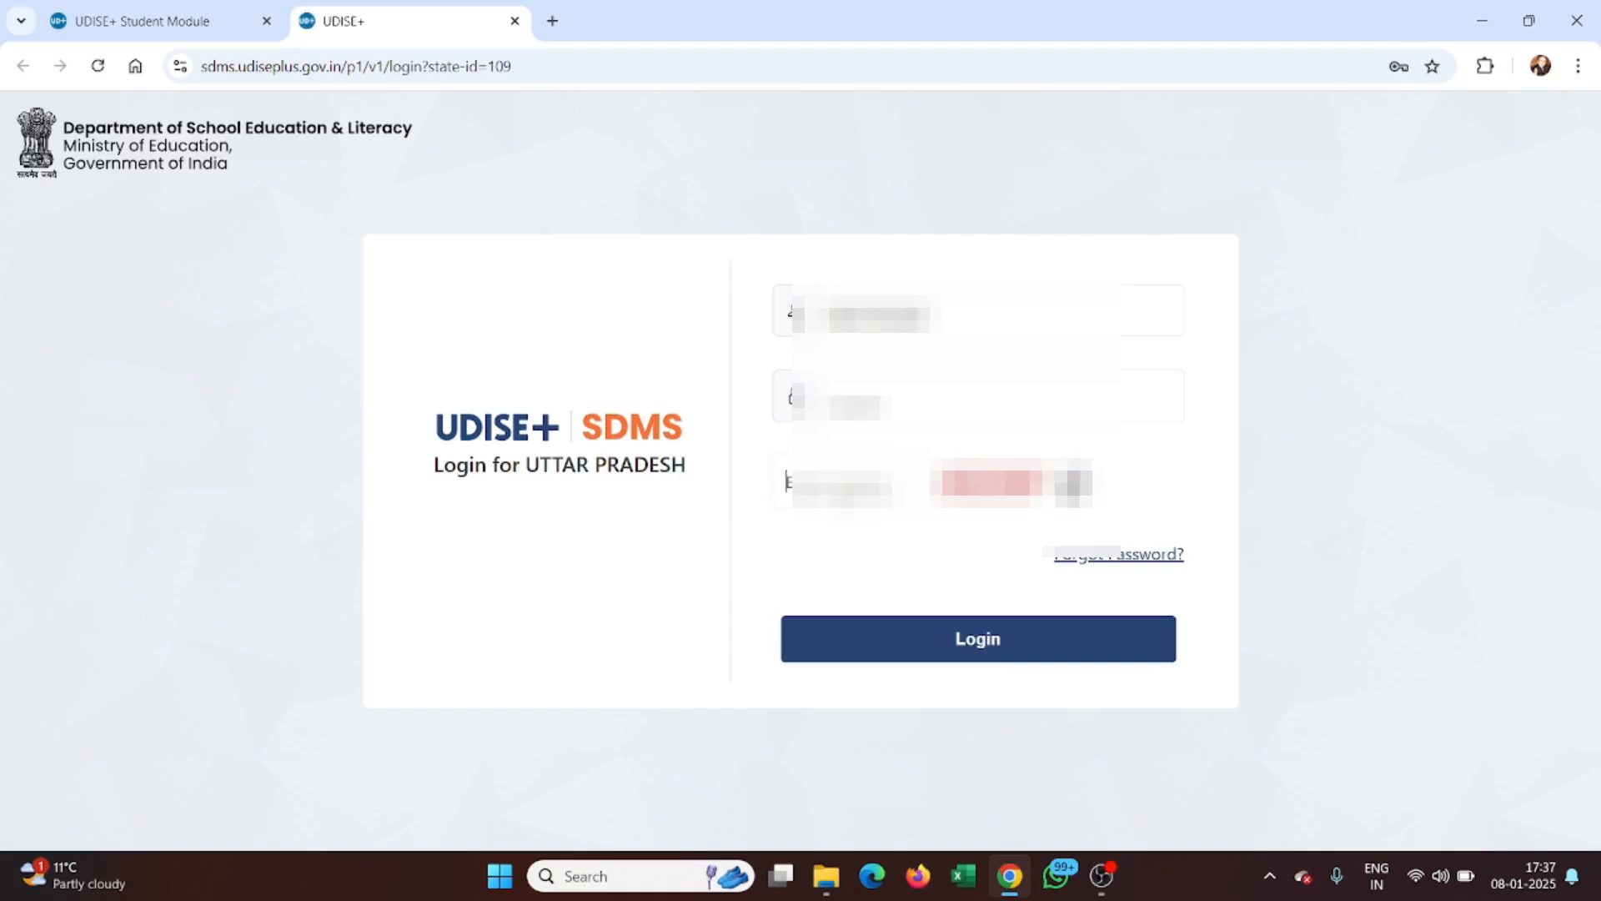
type("9")
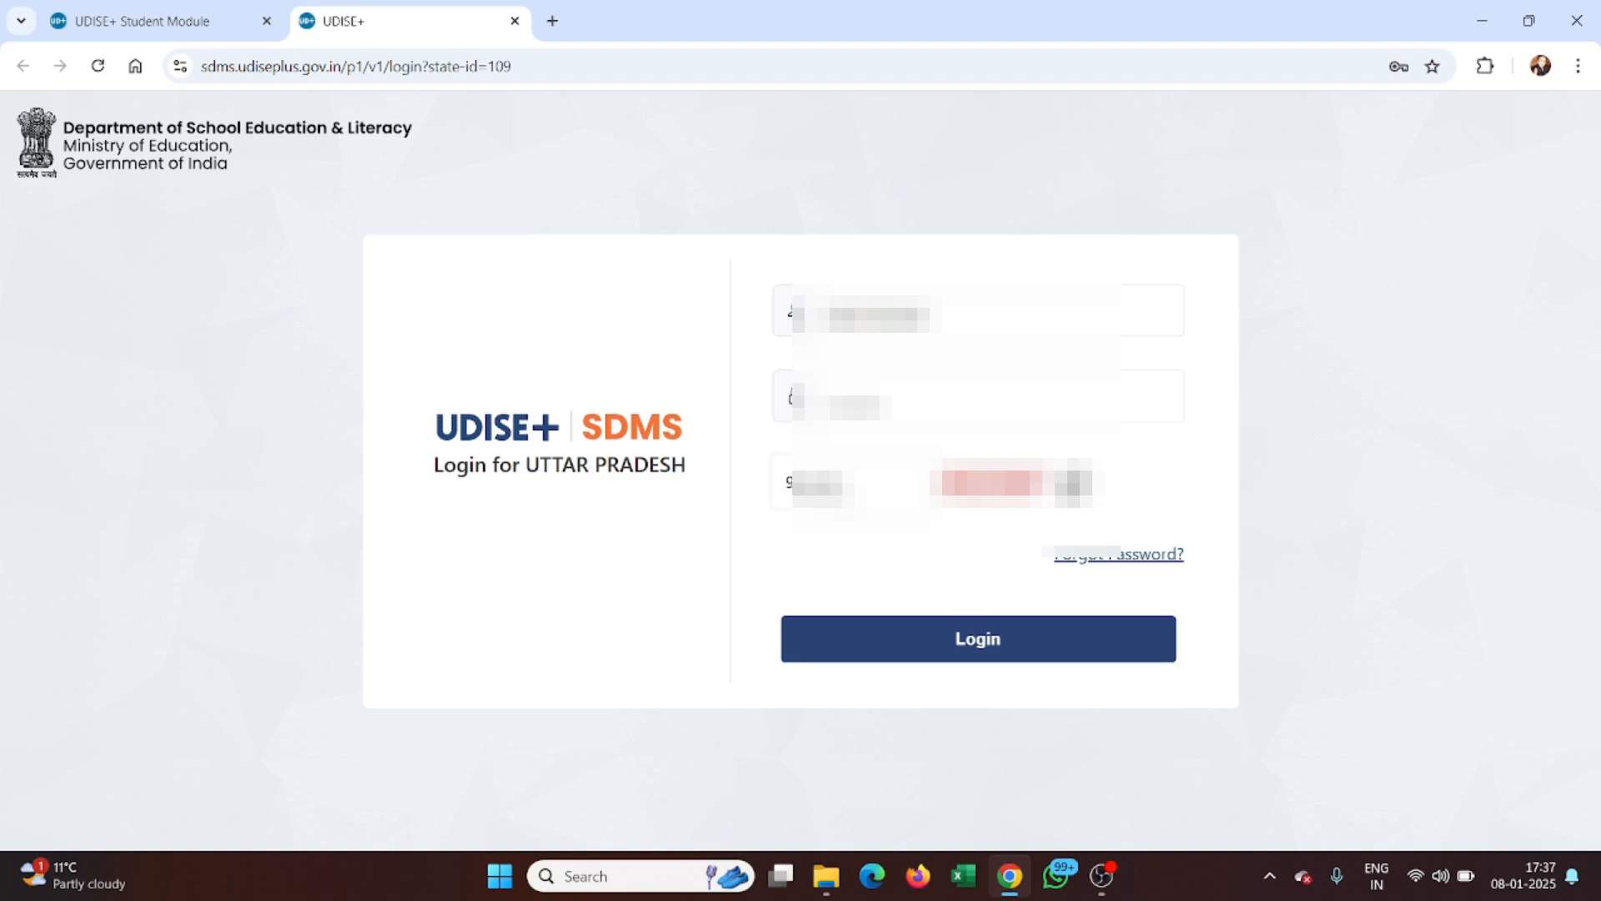
left_click(917, 647)
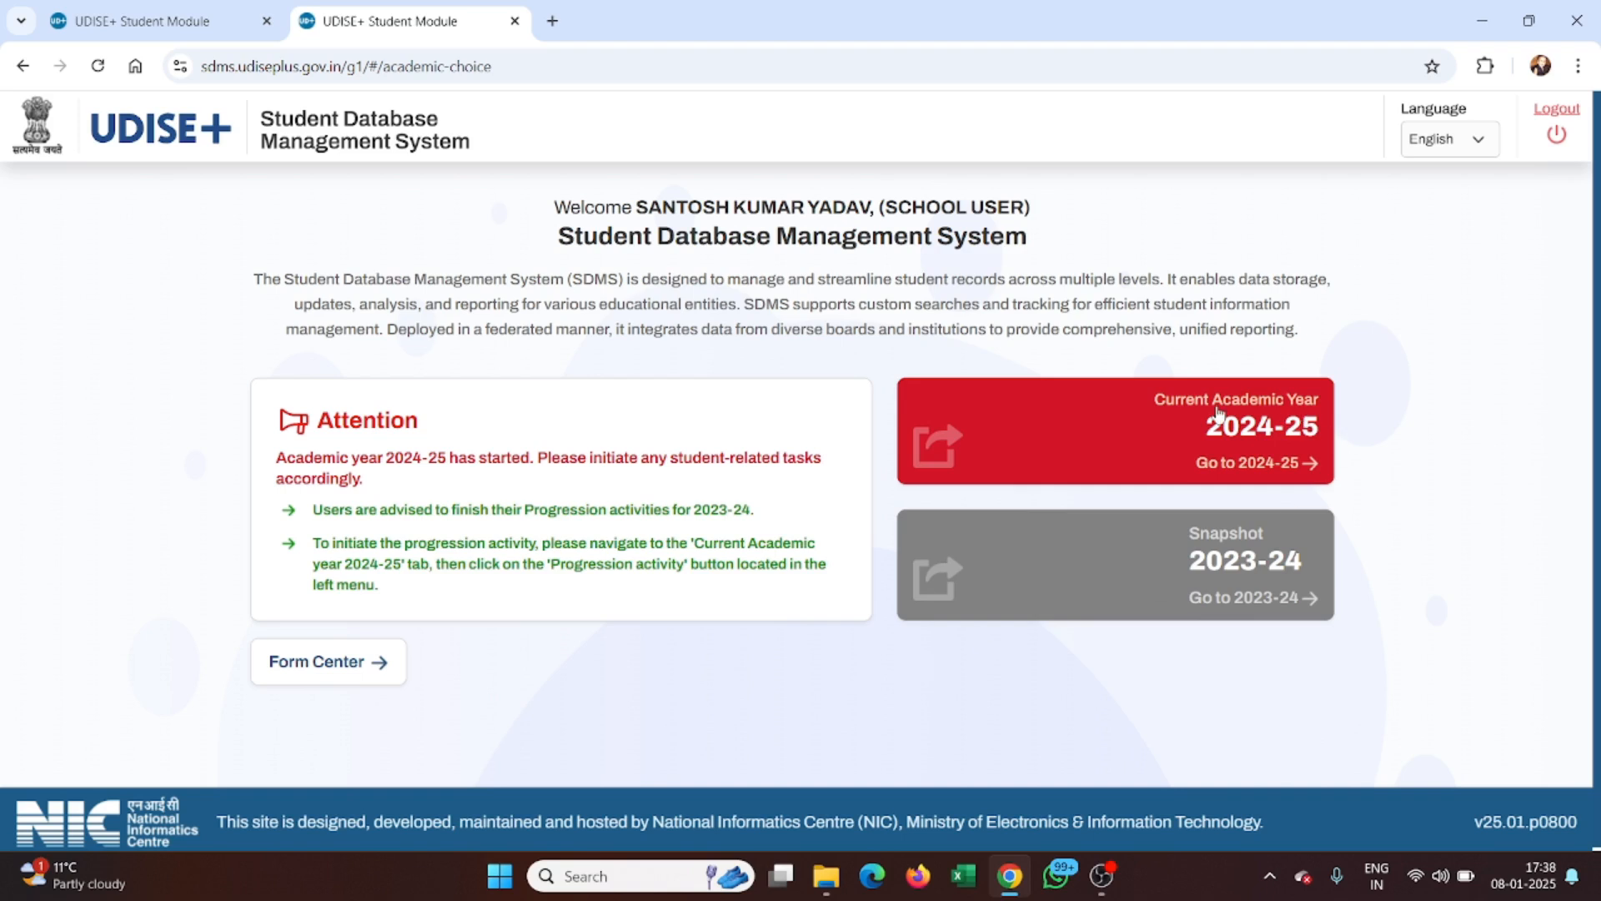
left_click(1294, 415)
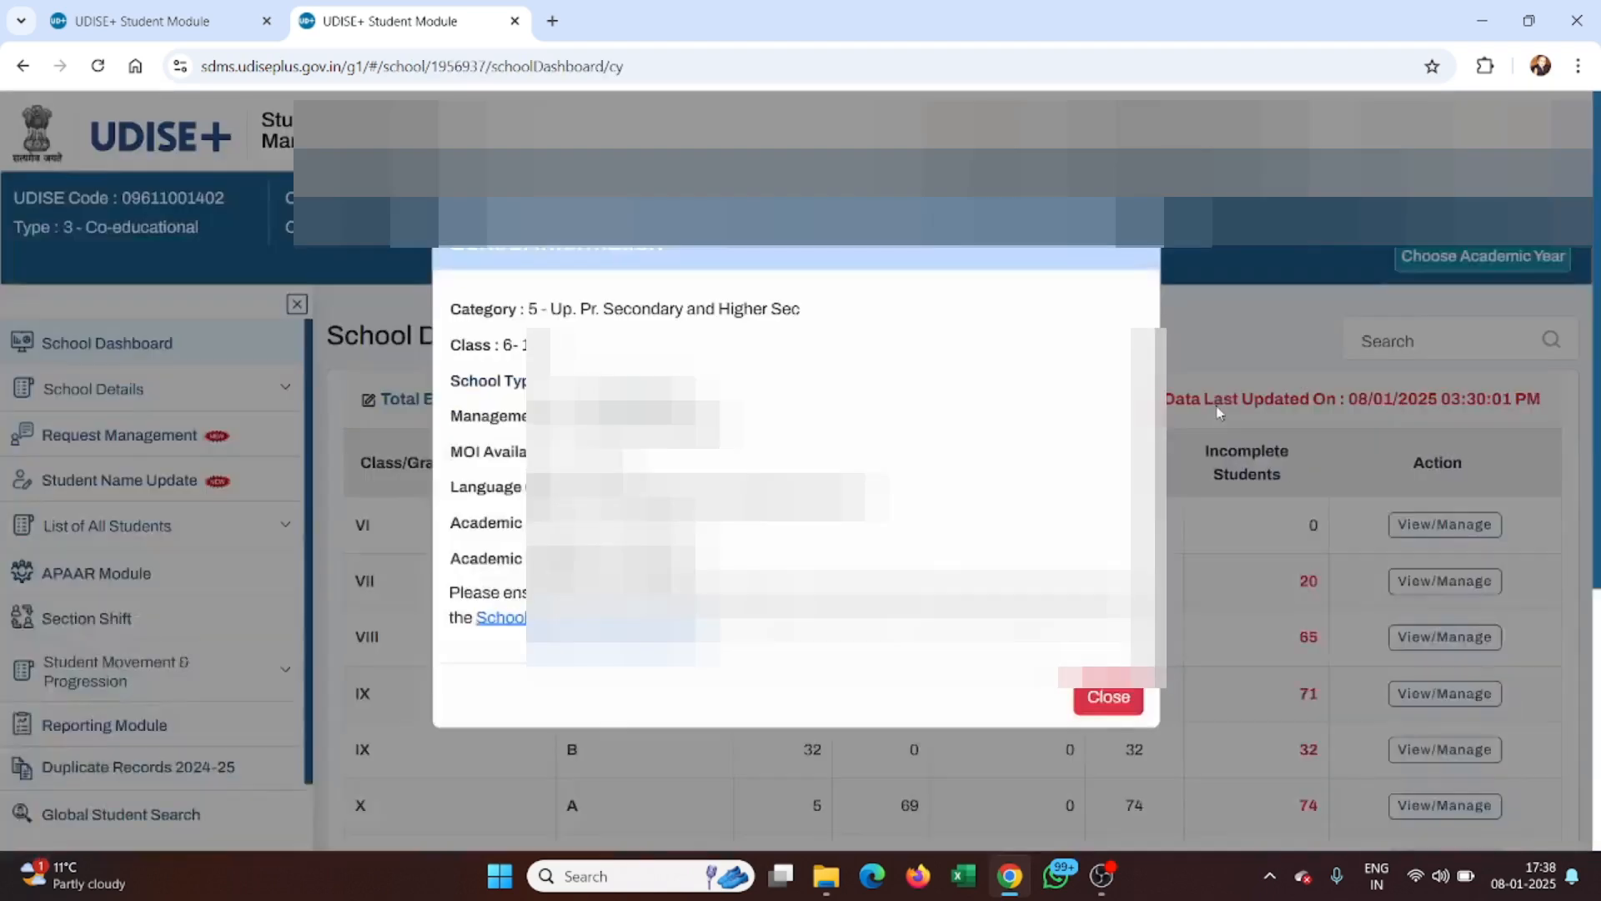
left_click(1099, 705)
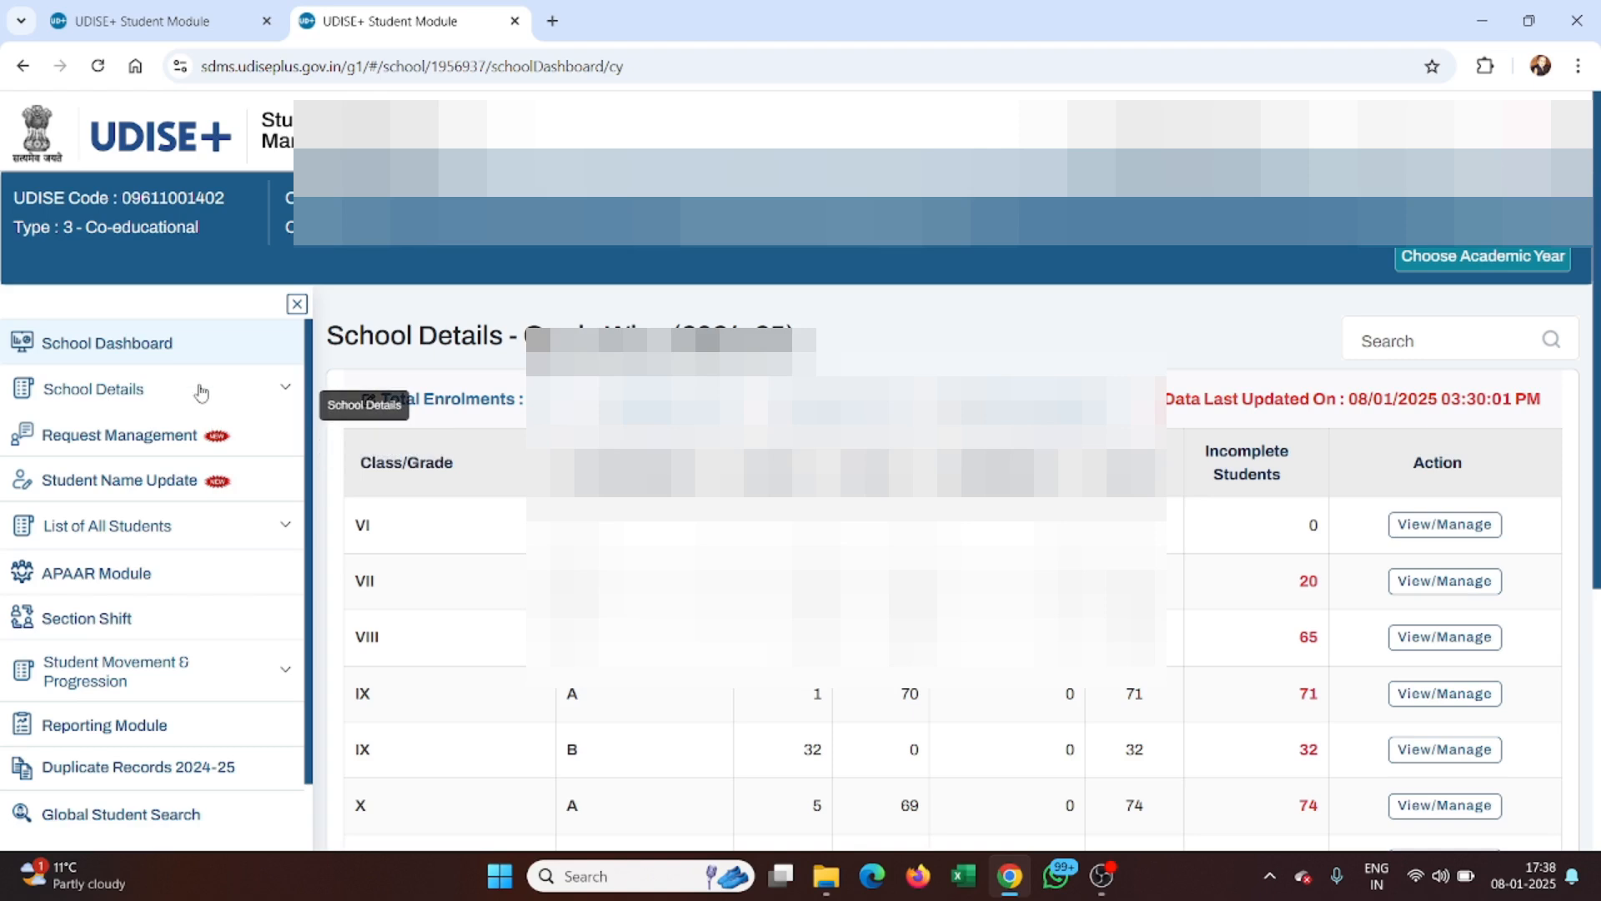
List the class XI, section A students in the APAAR Module.
left_click(123, 574)
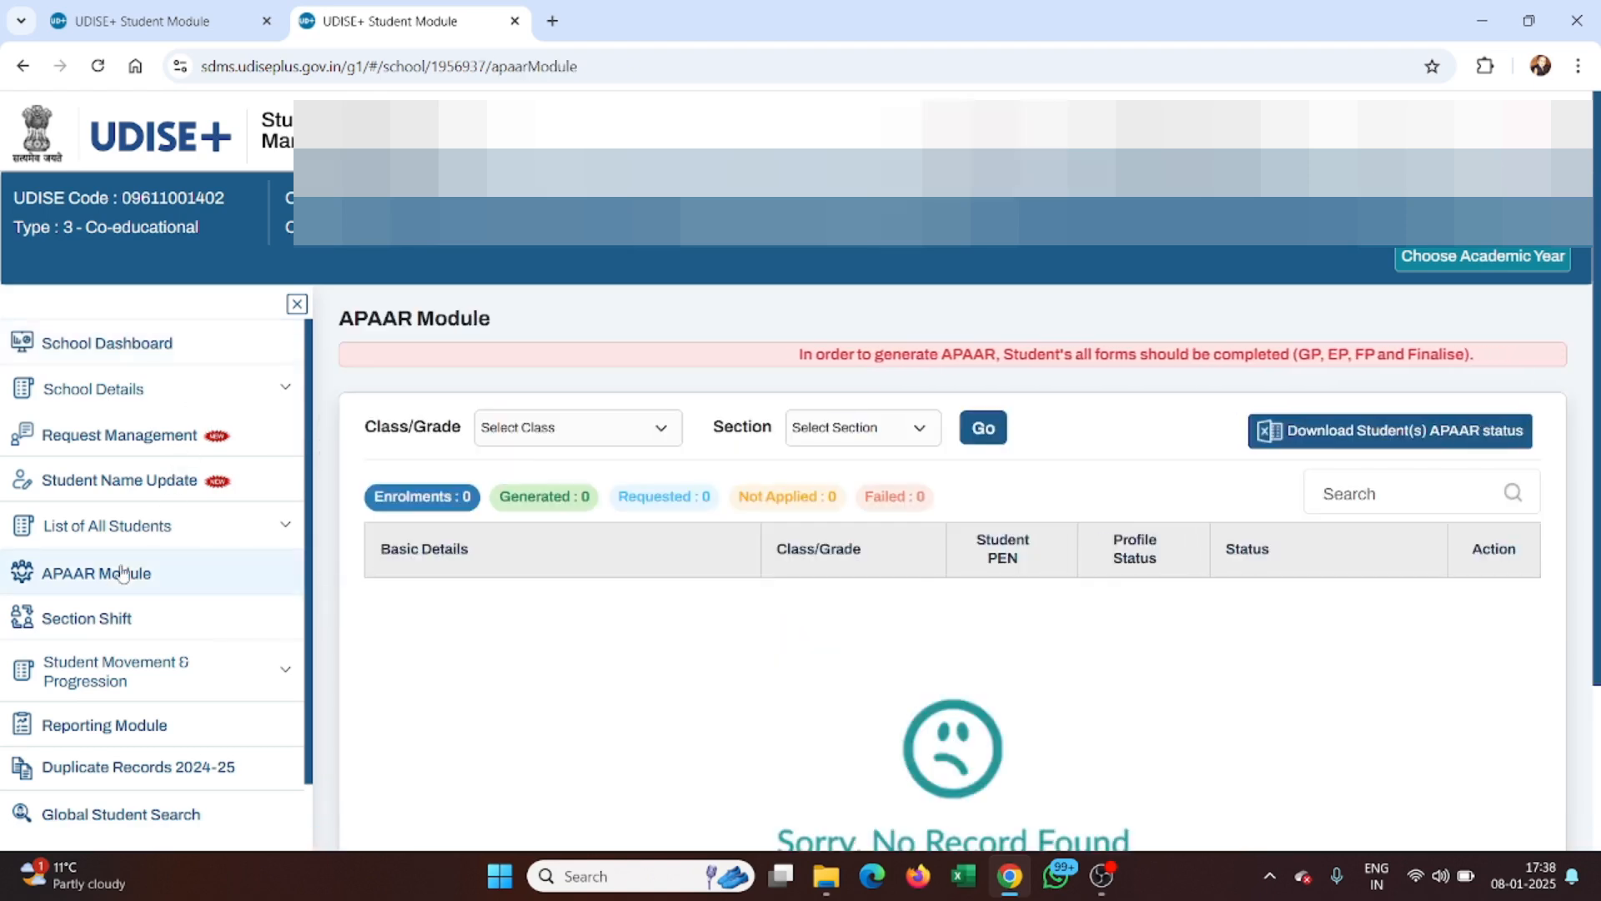
left_click(619, 423)
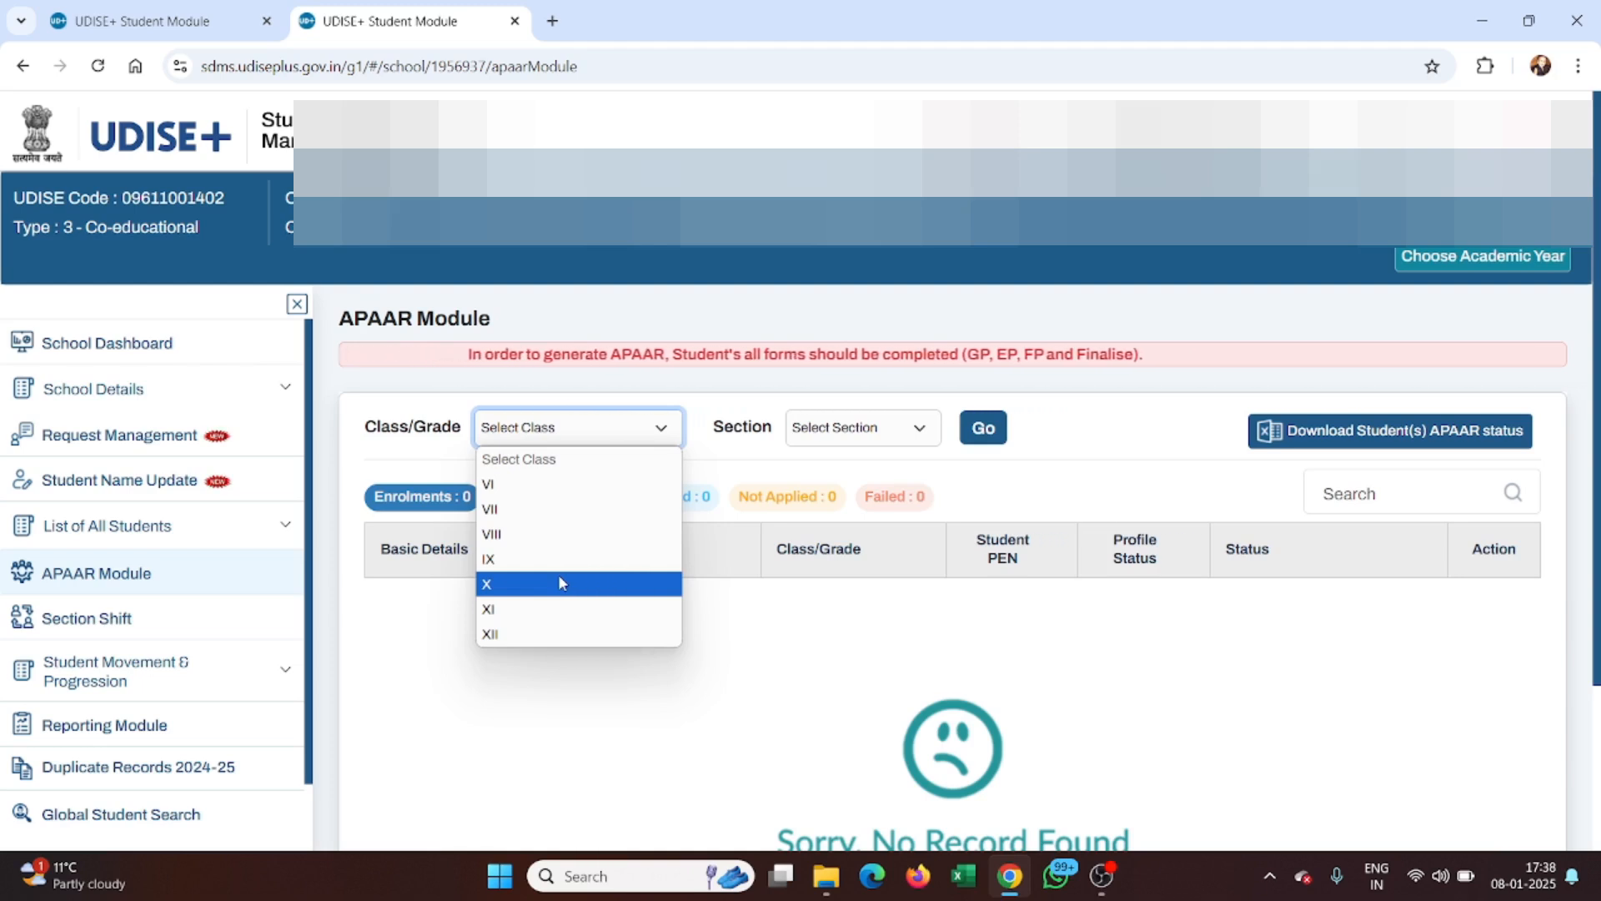
left_click(538, 611)
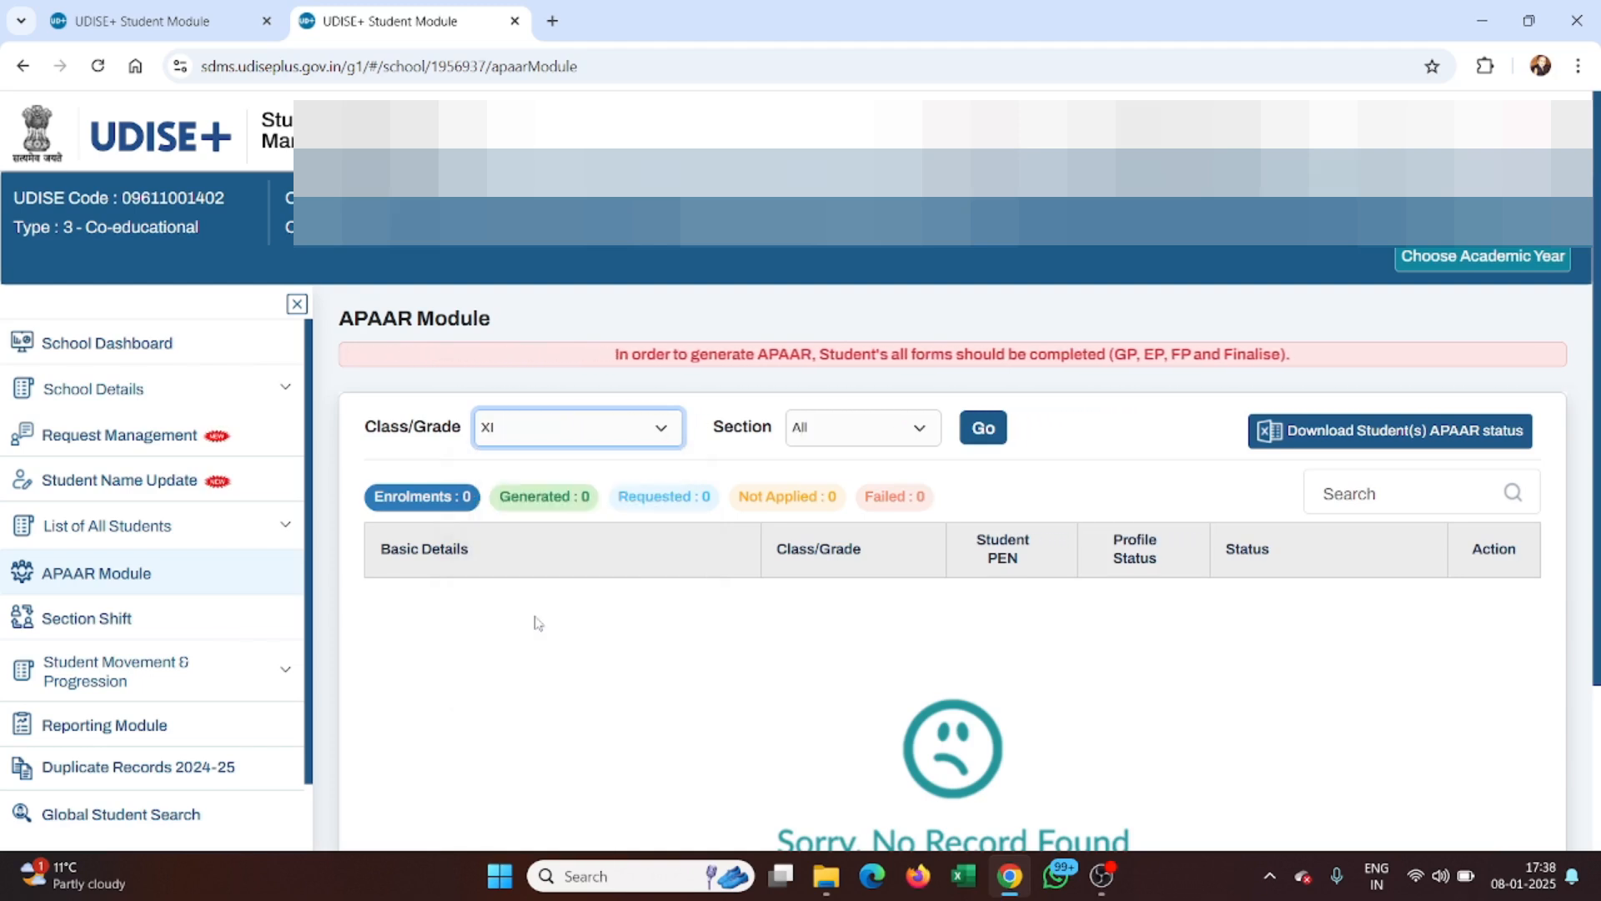
left_click(825, 427)
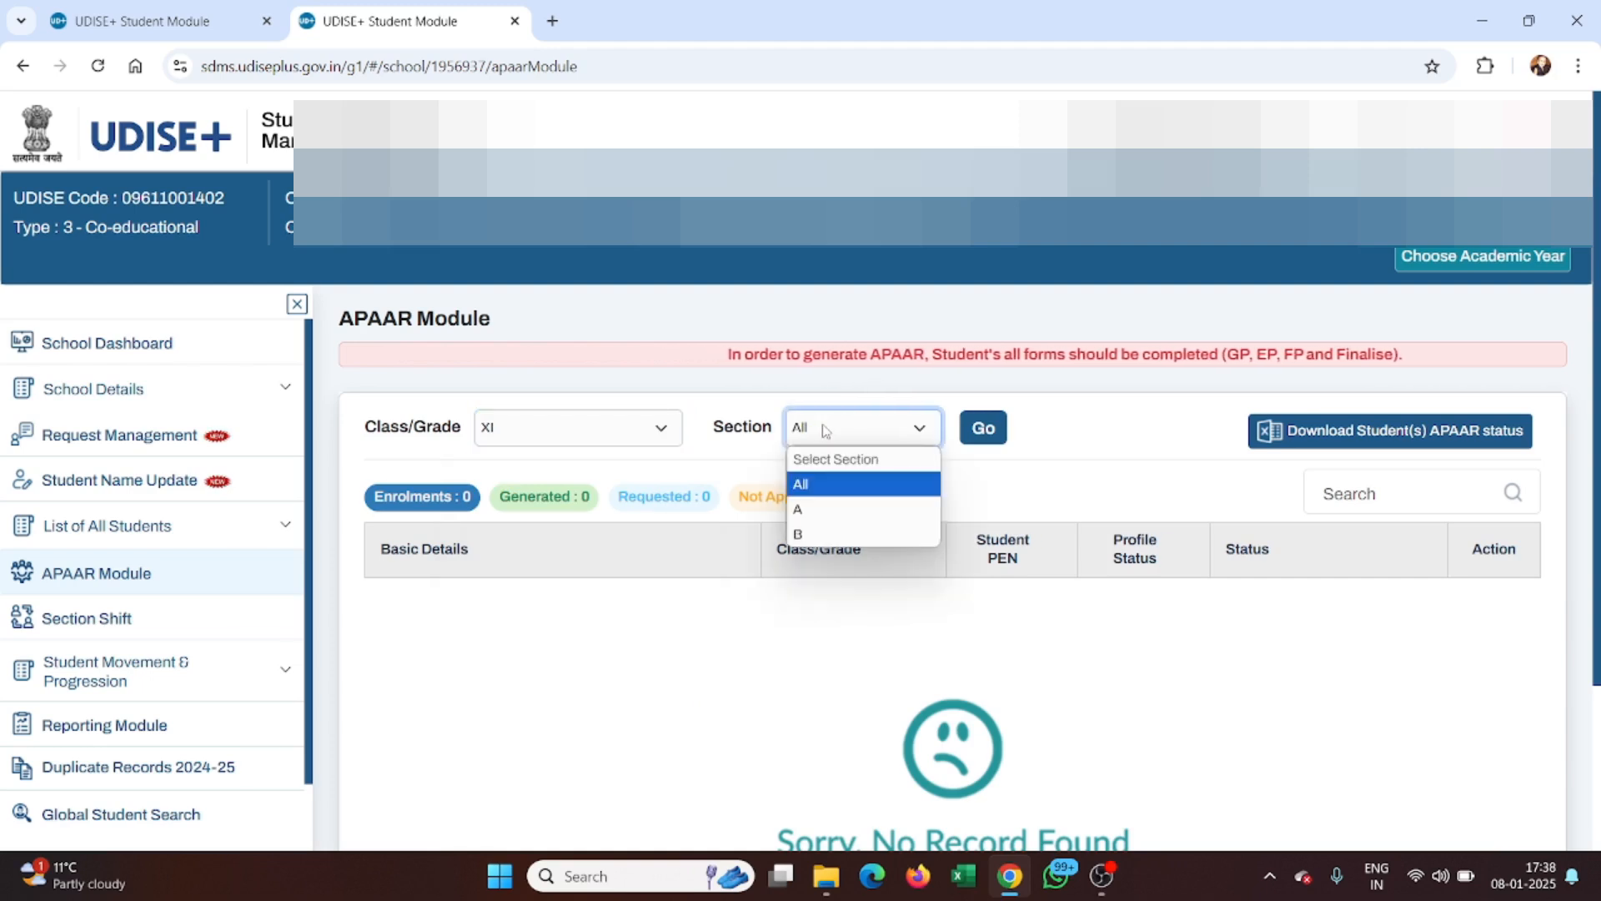
left_click(808, 510)
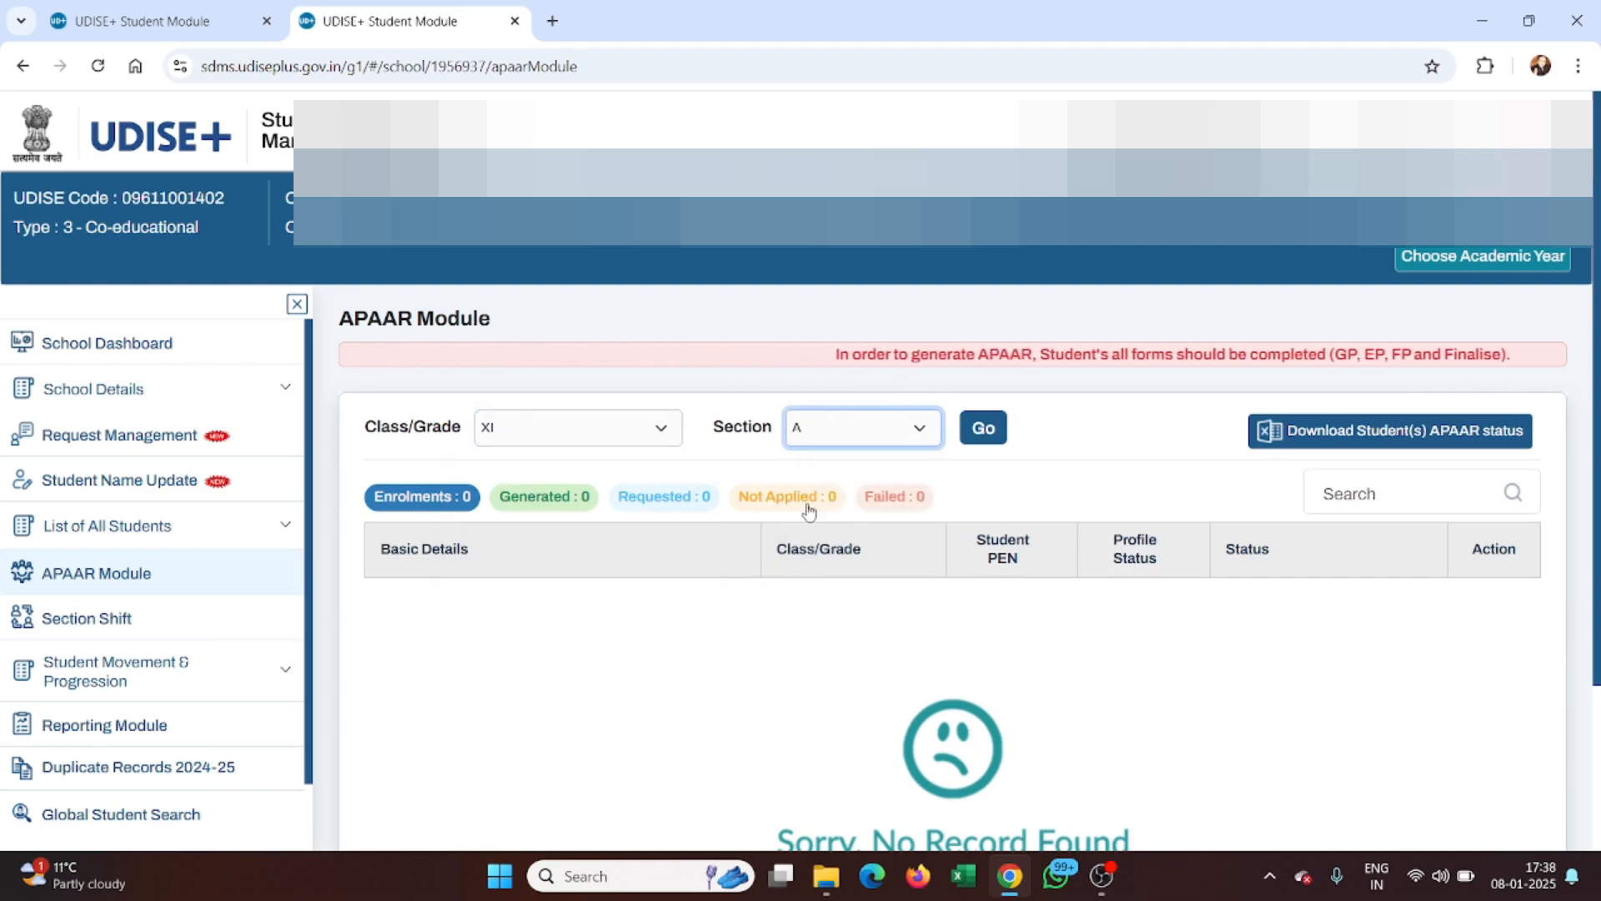
left_click(983, 429)
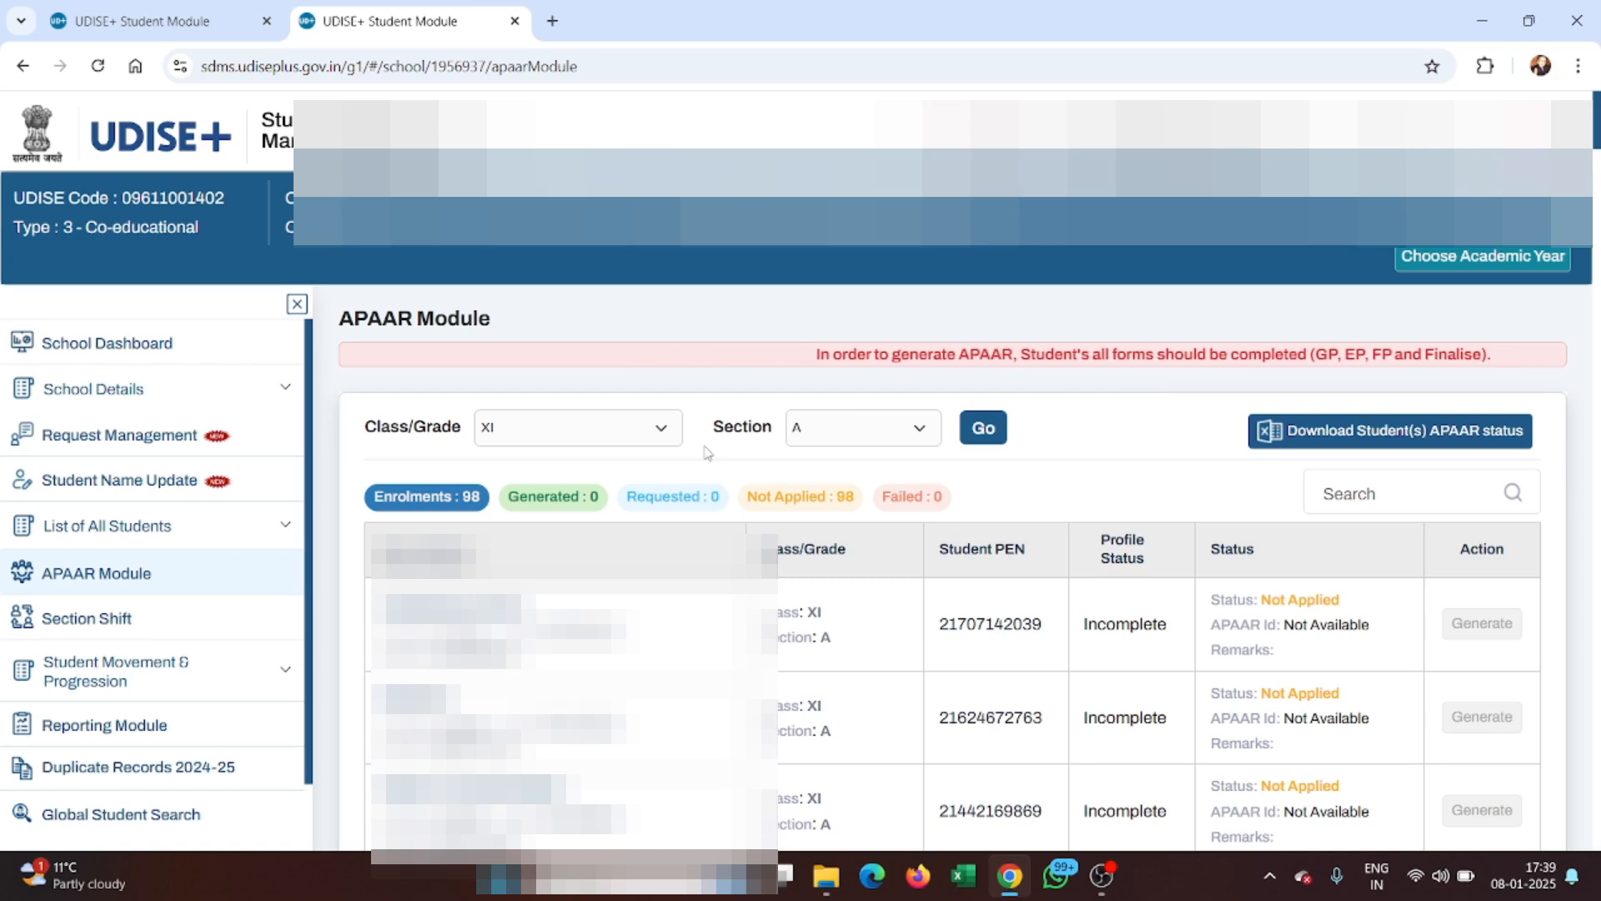
View the student list of the first class XI section from the School Dashboard to check the profile entry status.
left_click(106, 340)
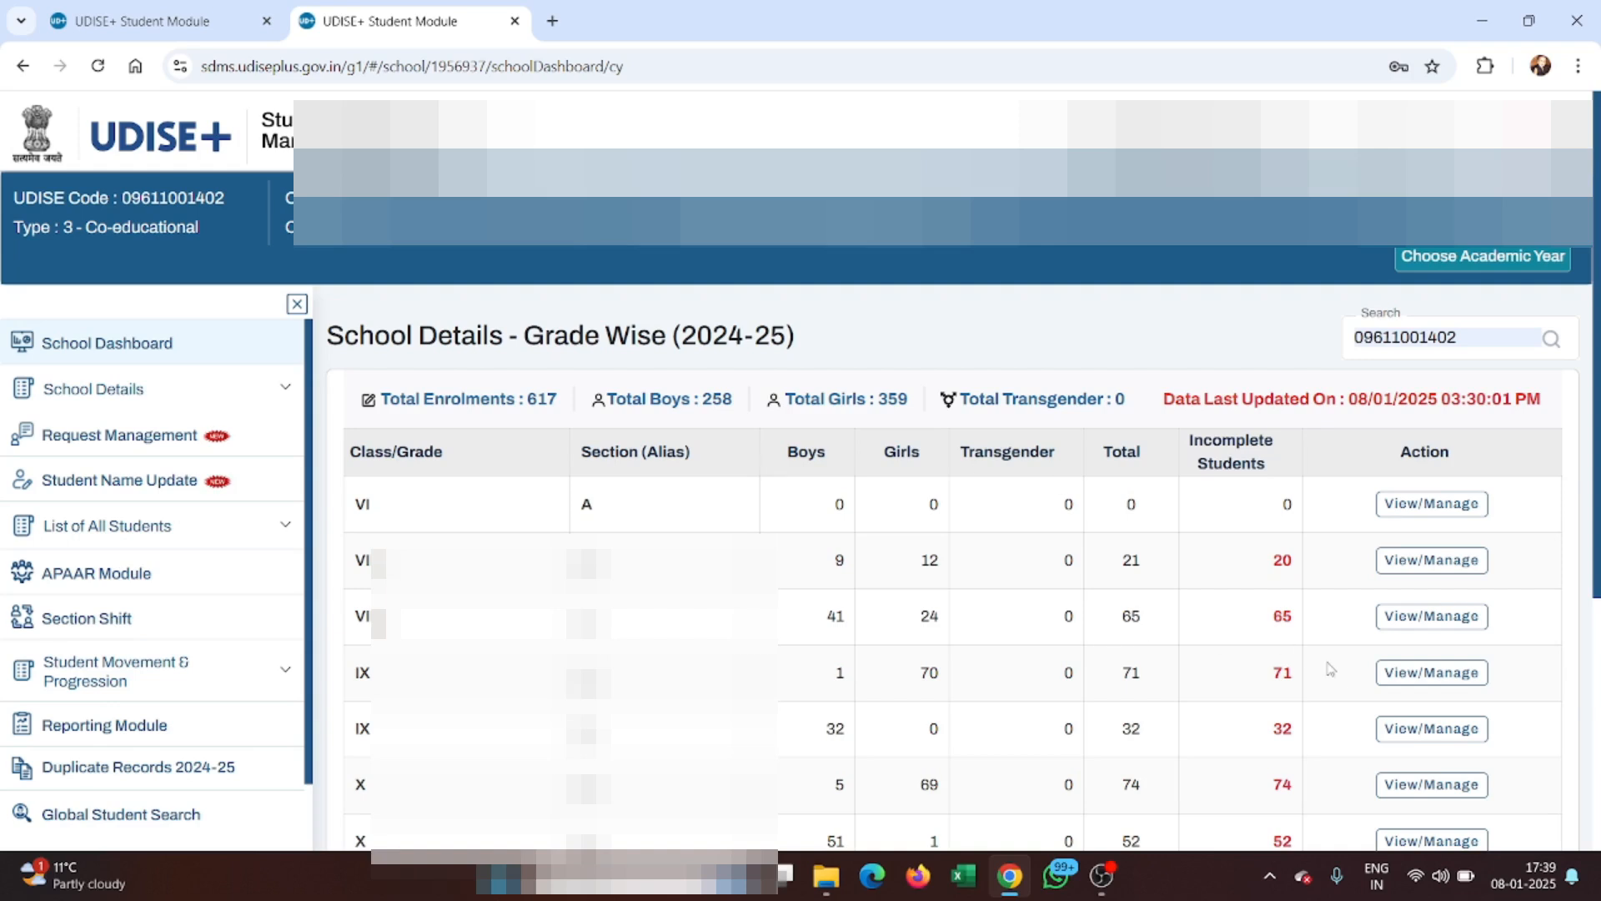
scroll(1342, 676, "down", 1)
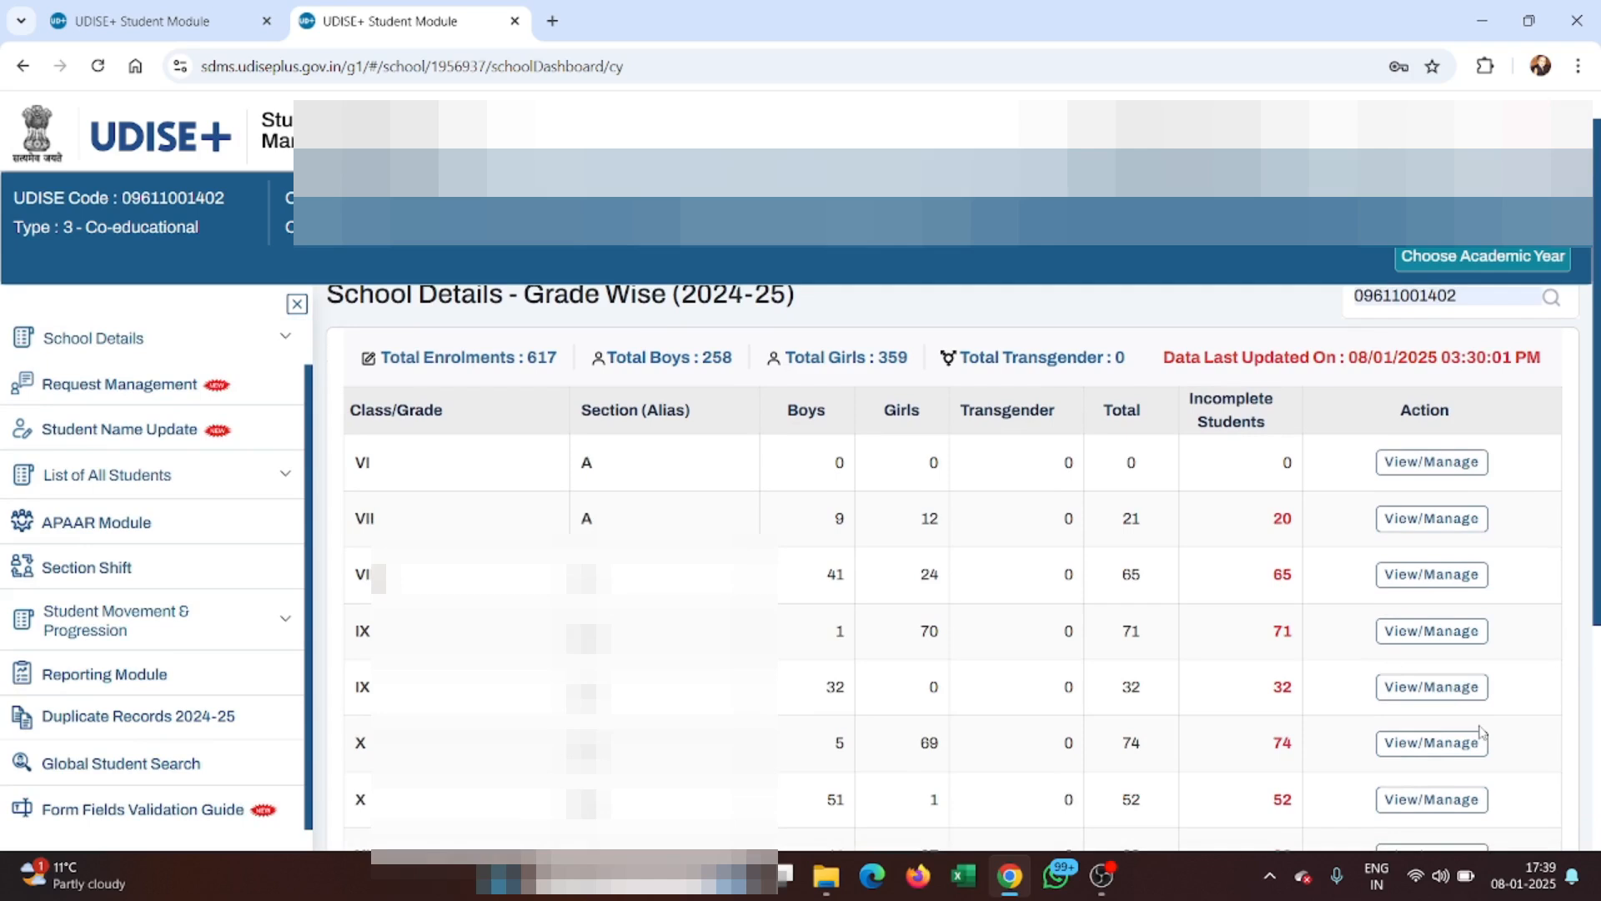
scroll(1480, 733, "down", 3)
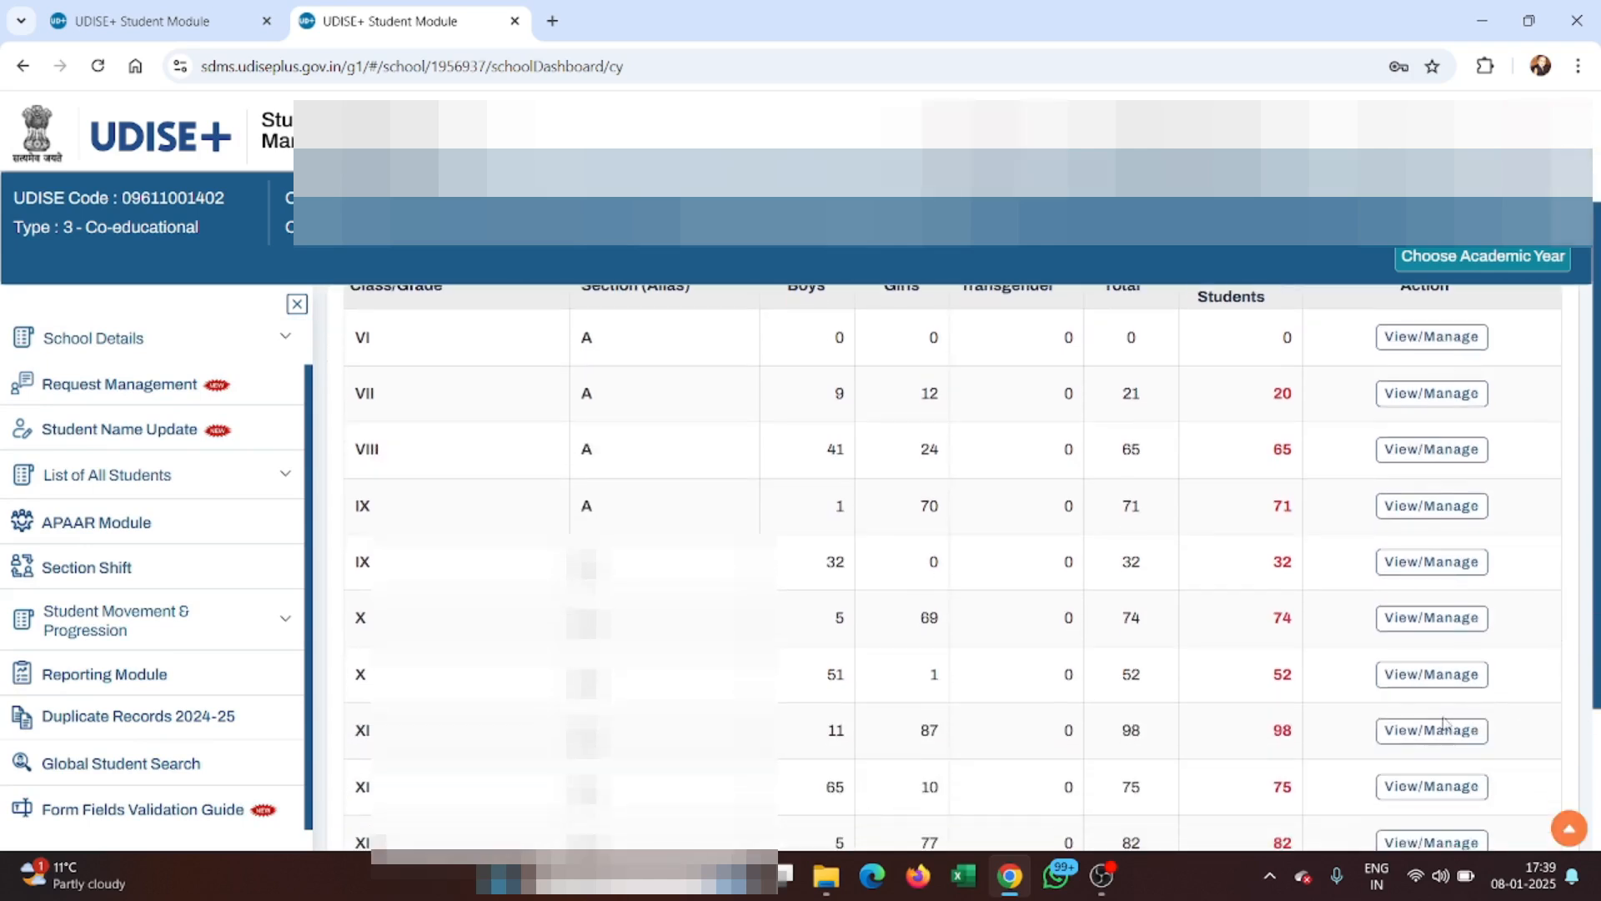
left_click(1428, 731)
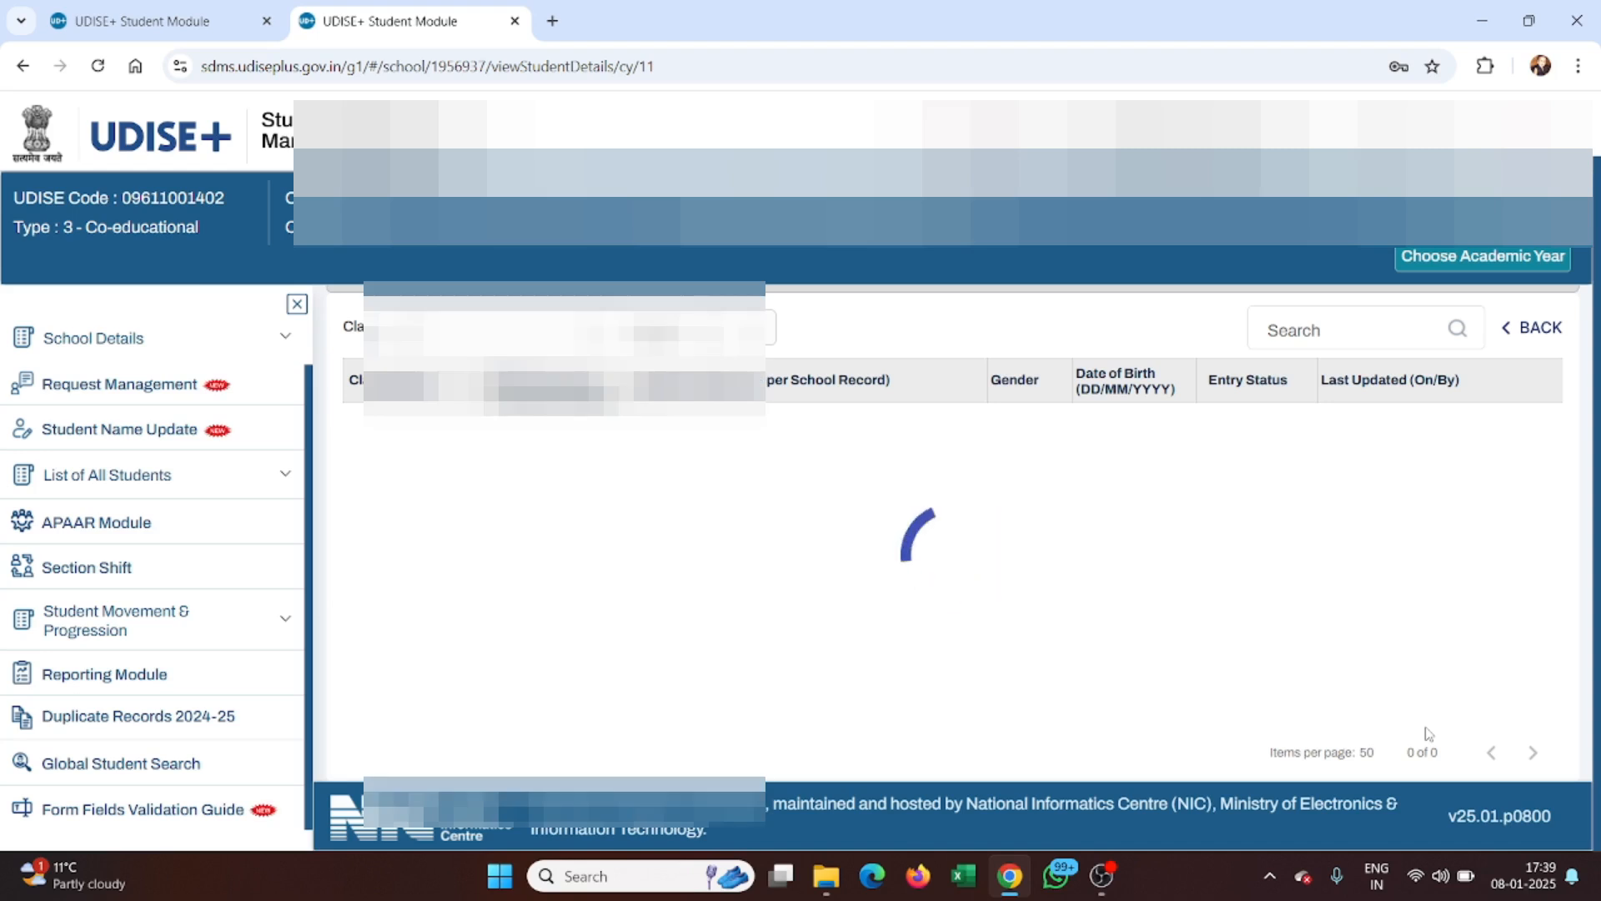
scroll(1429, 734, "down", 1)
scroll(1199, 697, "up", 2)
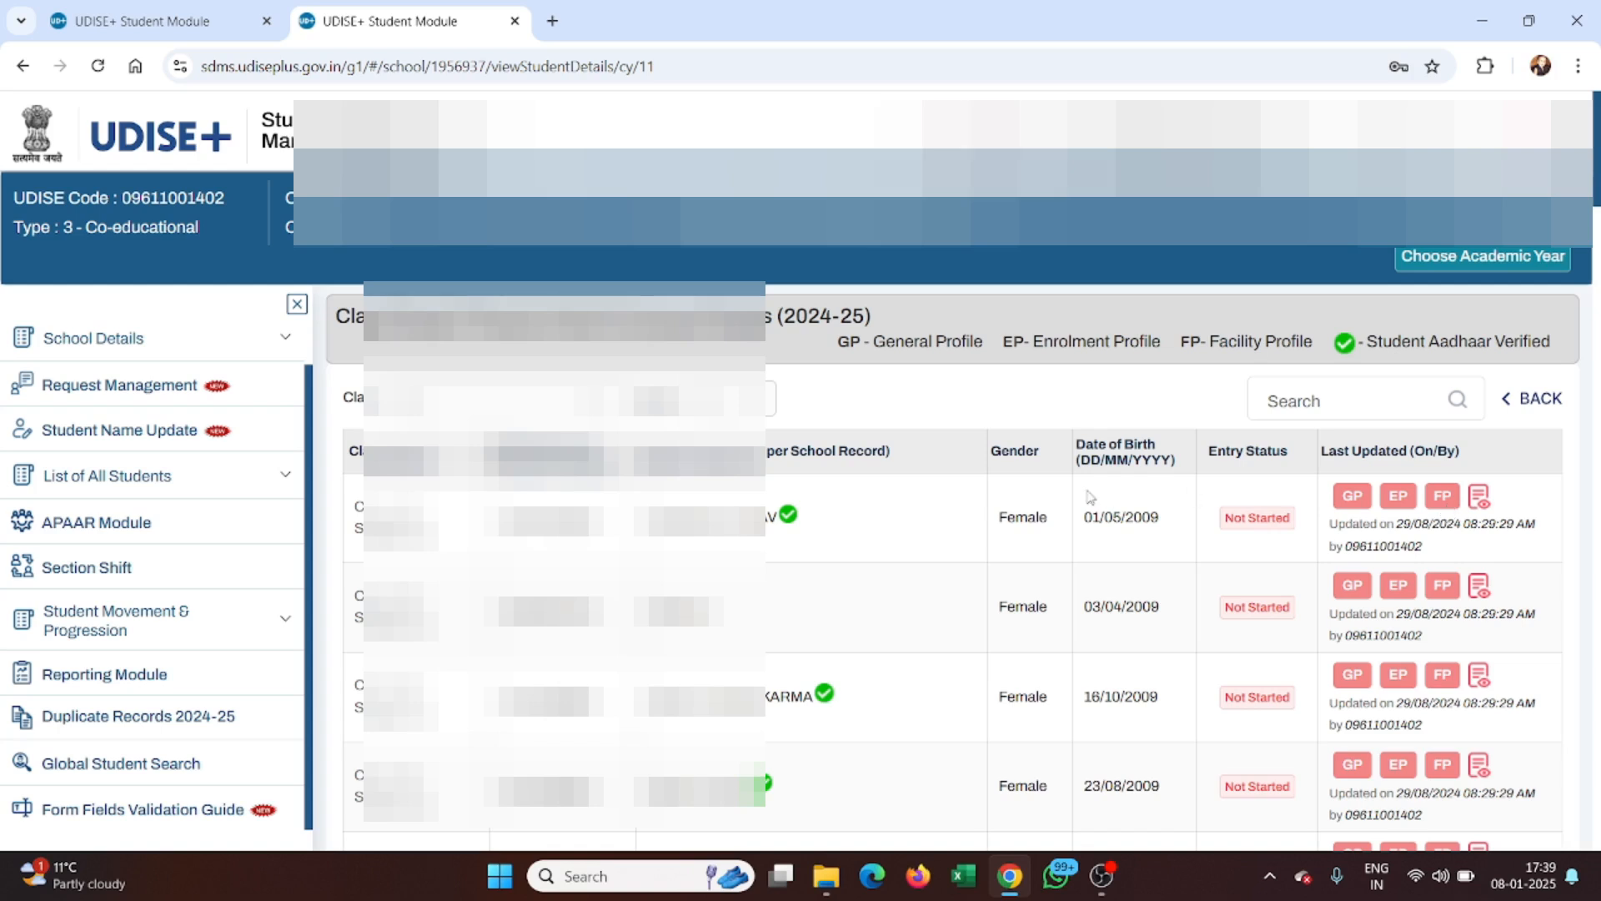
List the class XI, section B students in the APAAR Module.
left_click(129, 522)
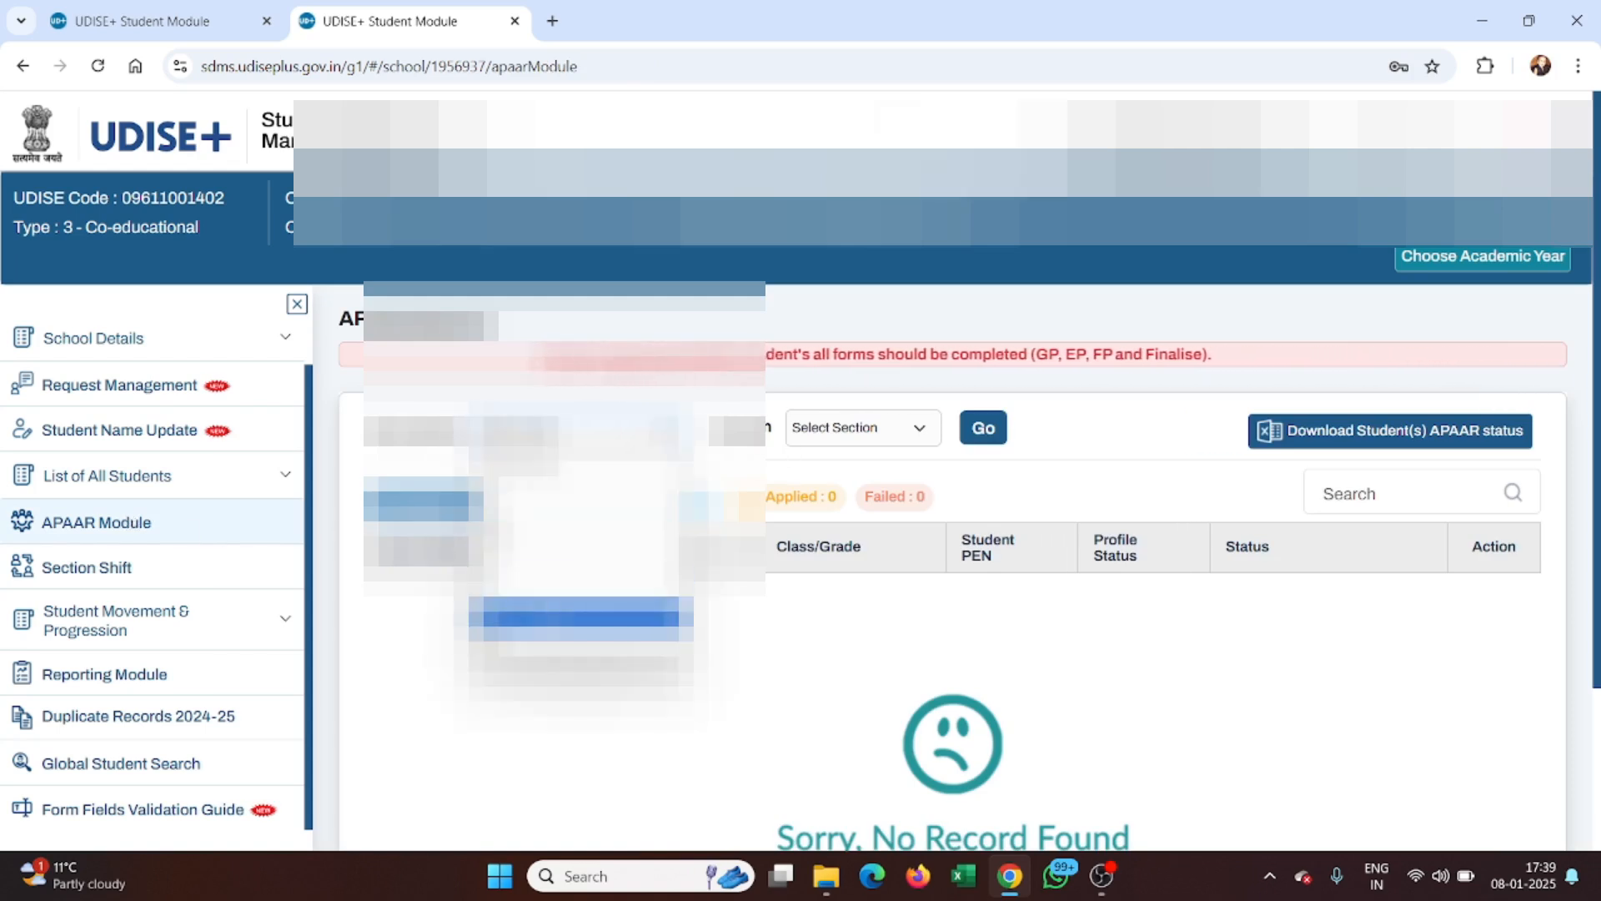
left_click(552, 620)
left_click(854, 431)
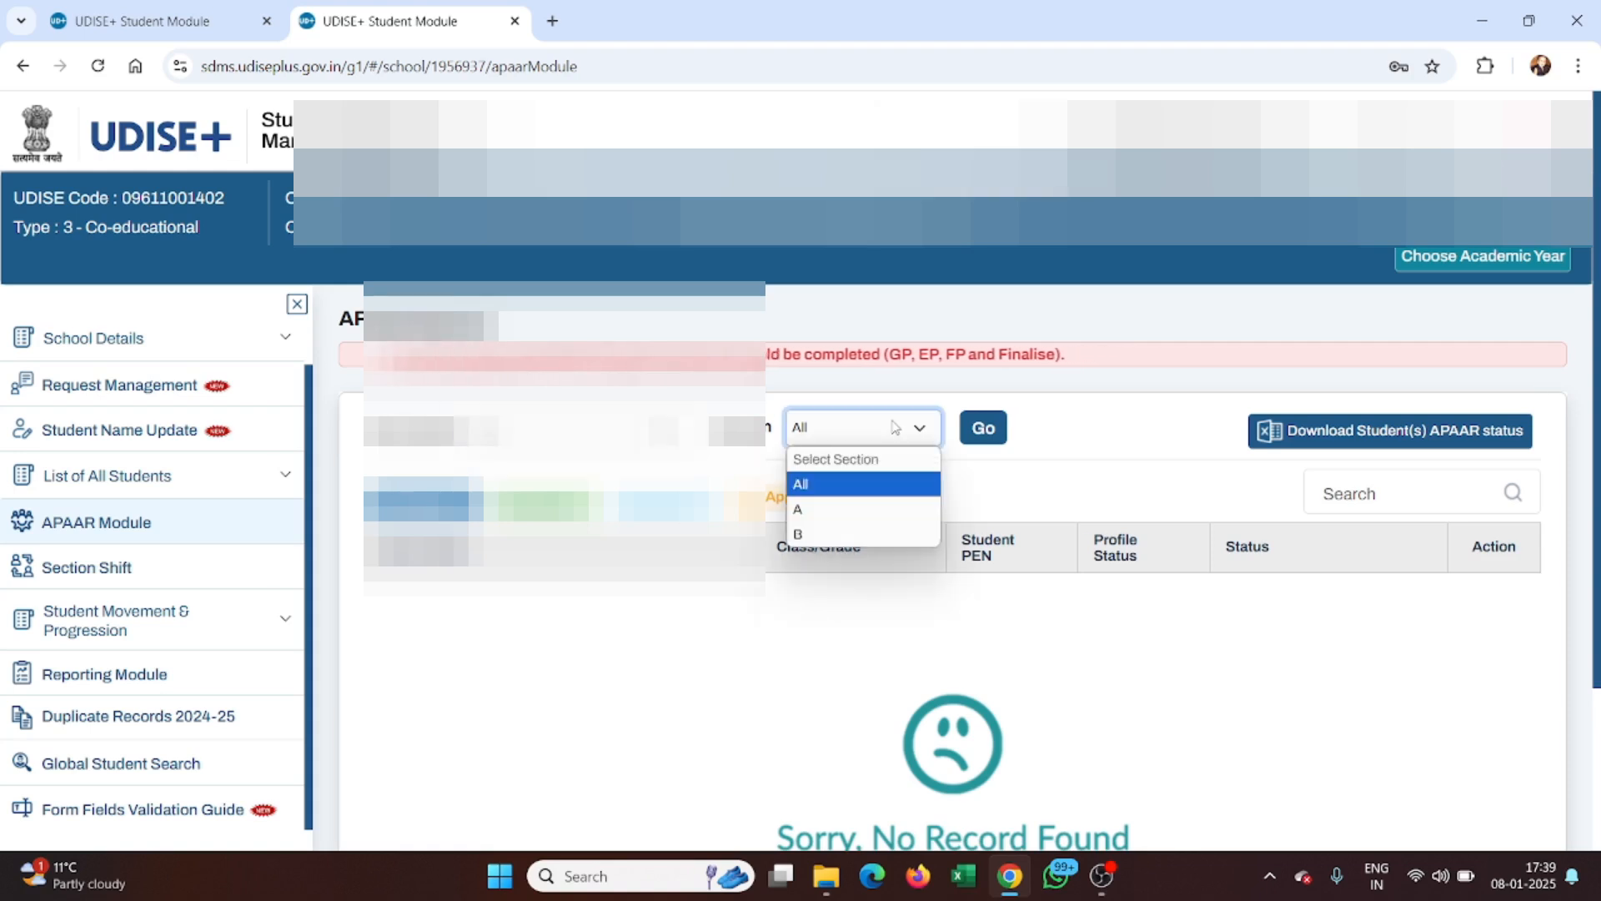
left_click(837, 511)
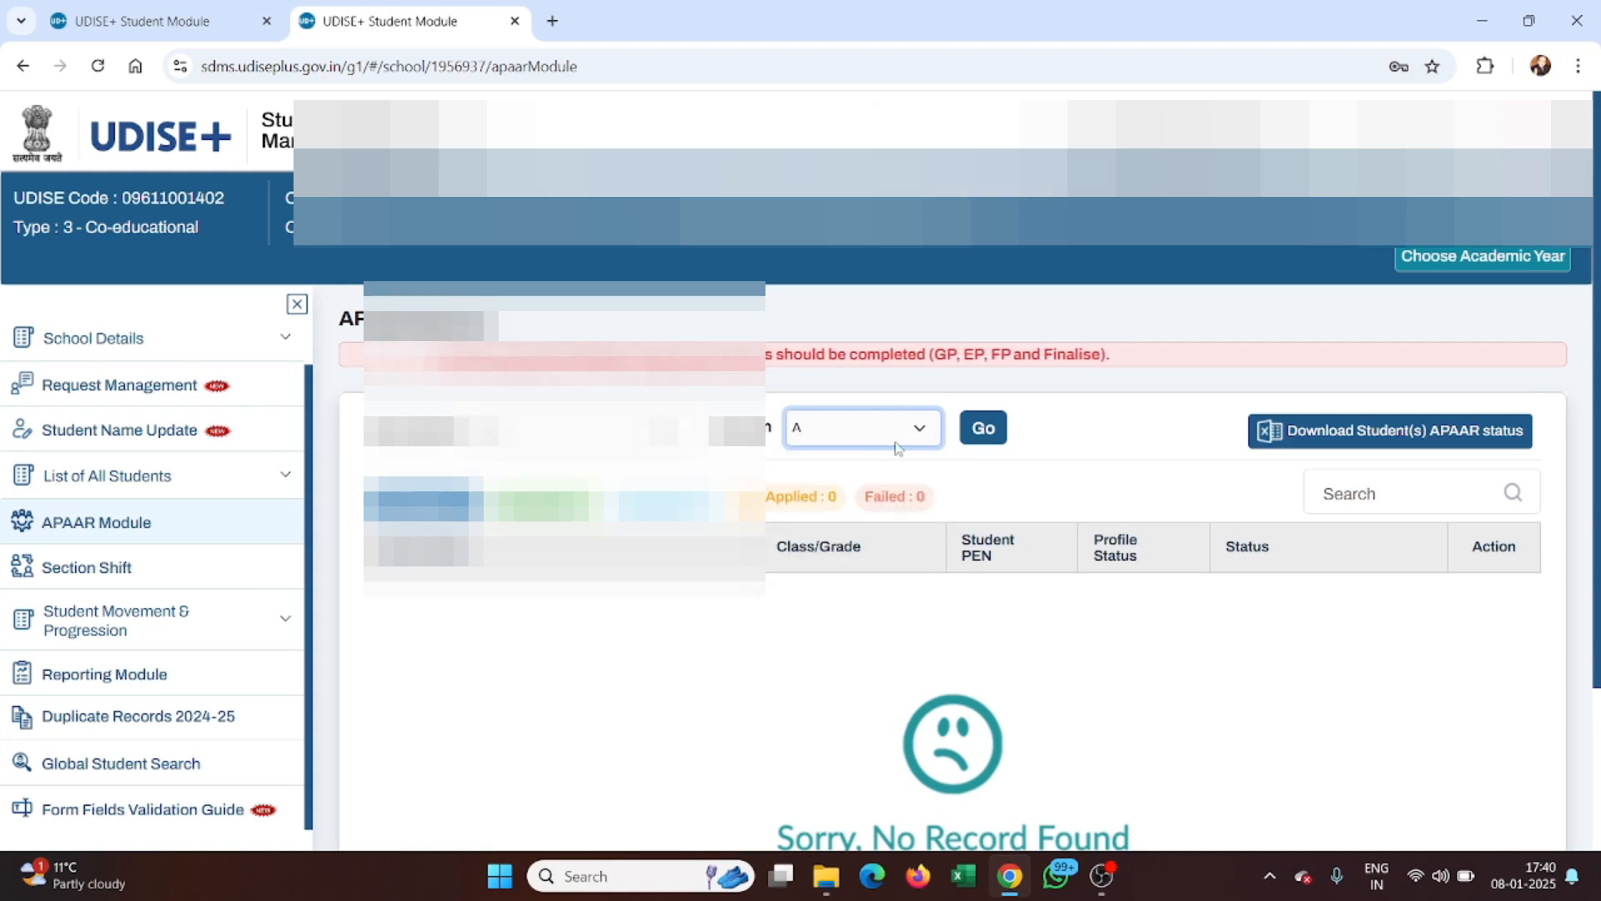
left_click(842, 428)
left_click(830, 529)
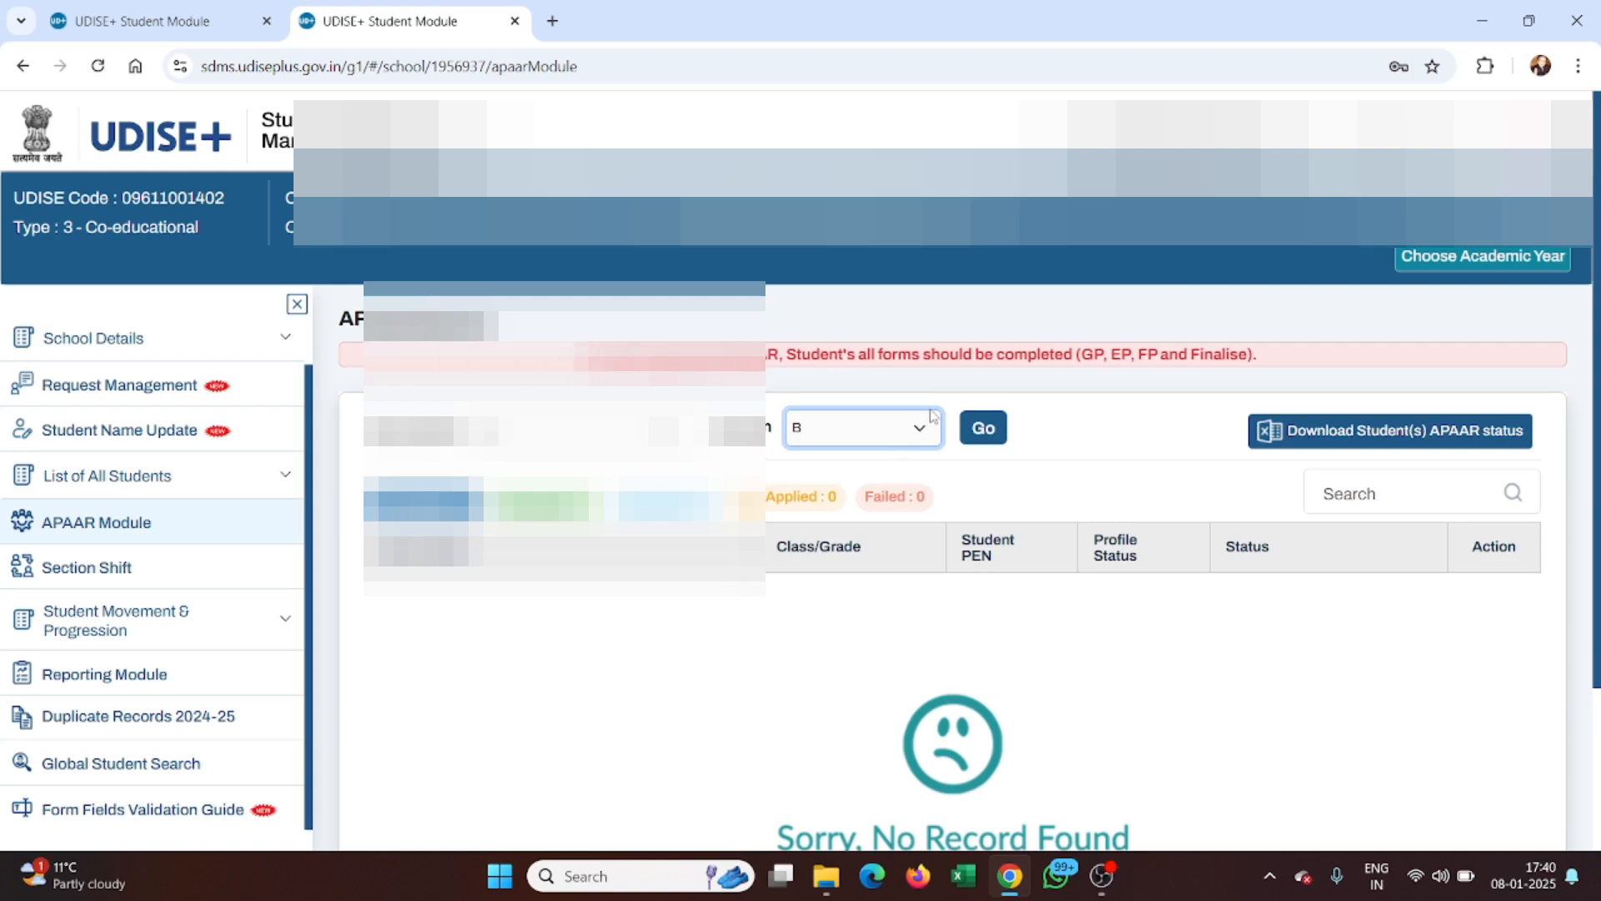
left_click(983, 428)
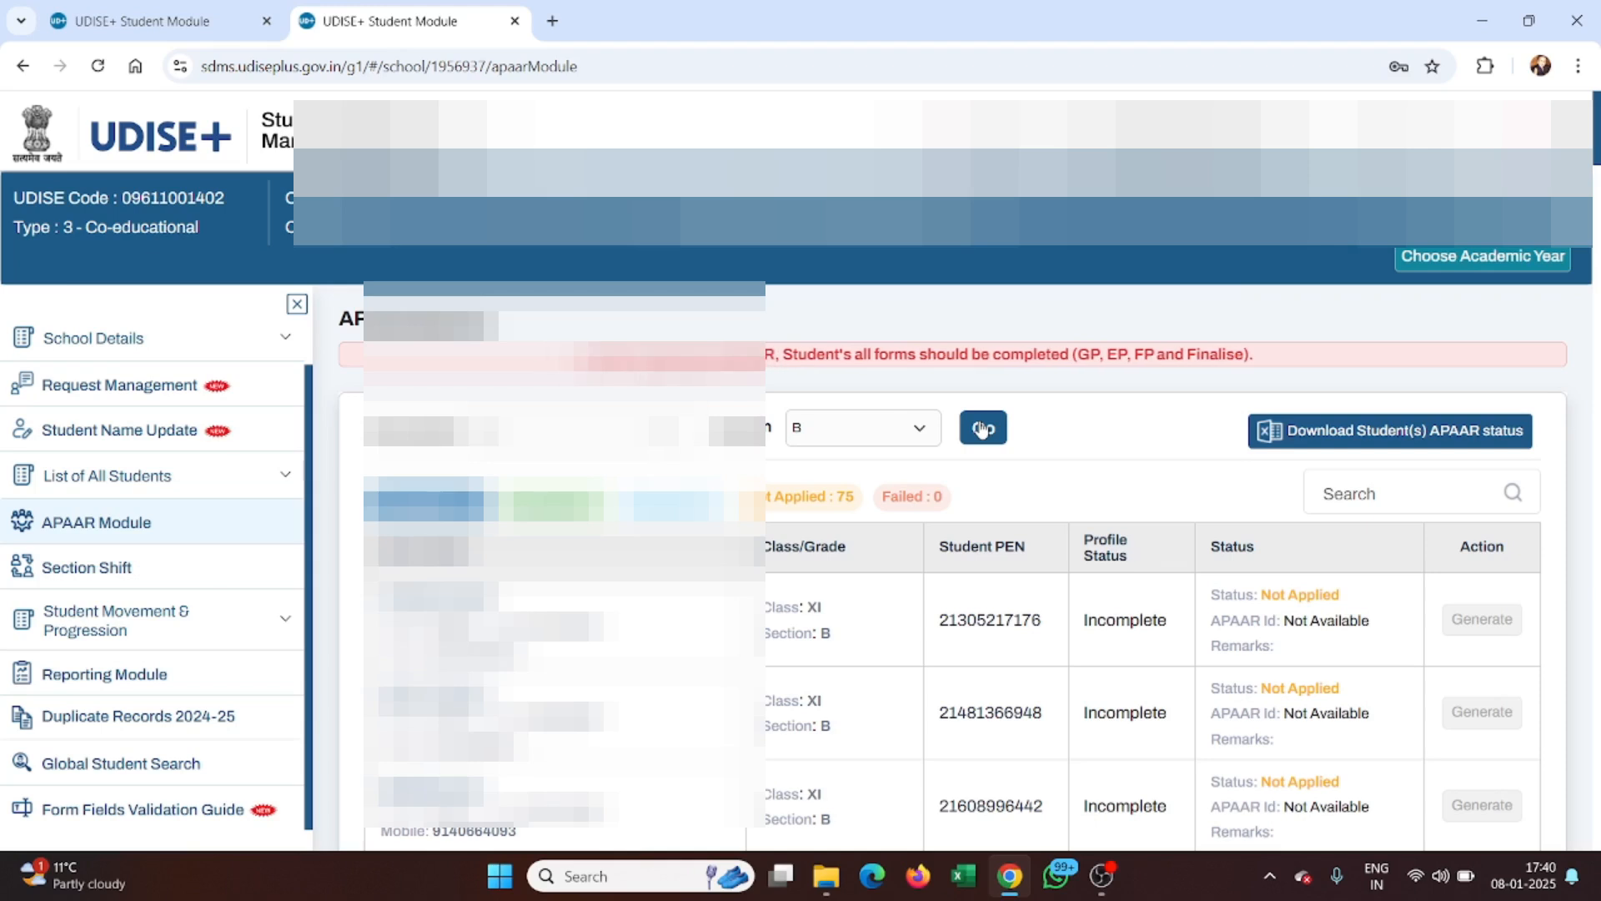
Search the section B list by the student's first name and open that student's details for editing.
left_click(1364, 491)
type("n")
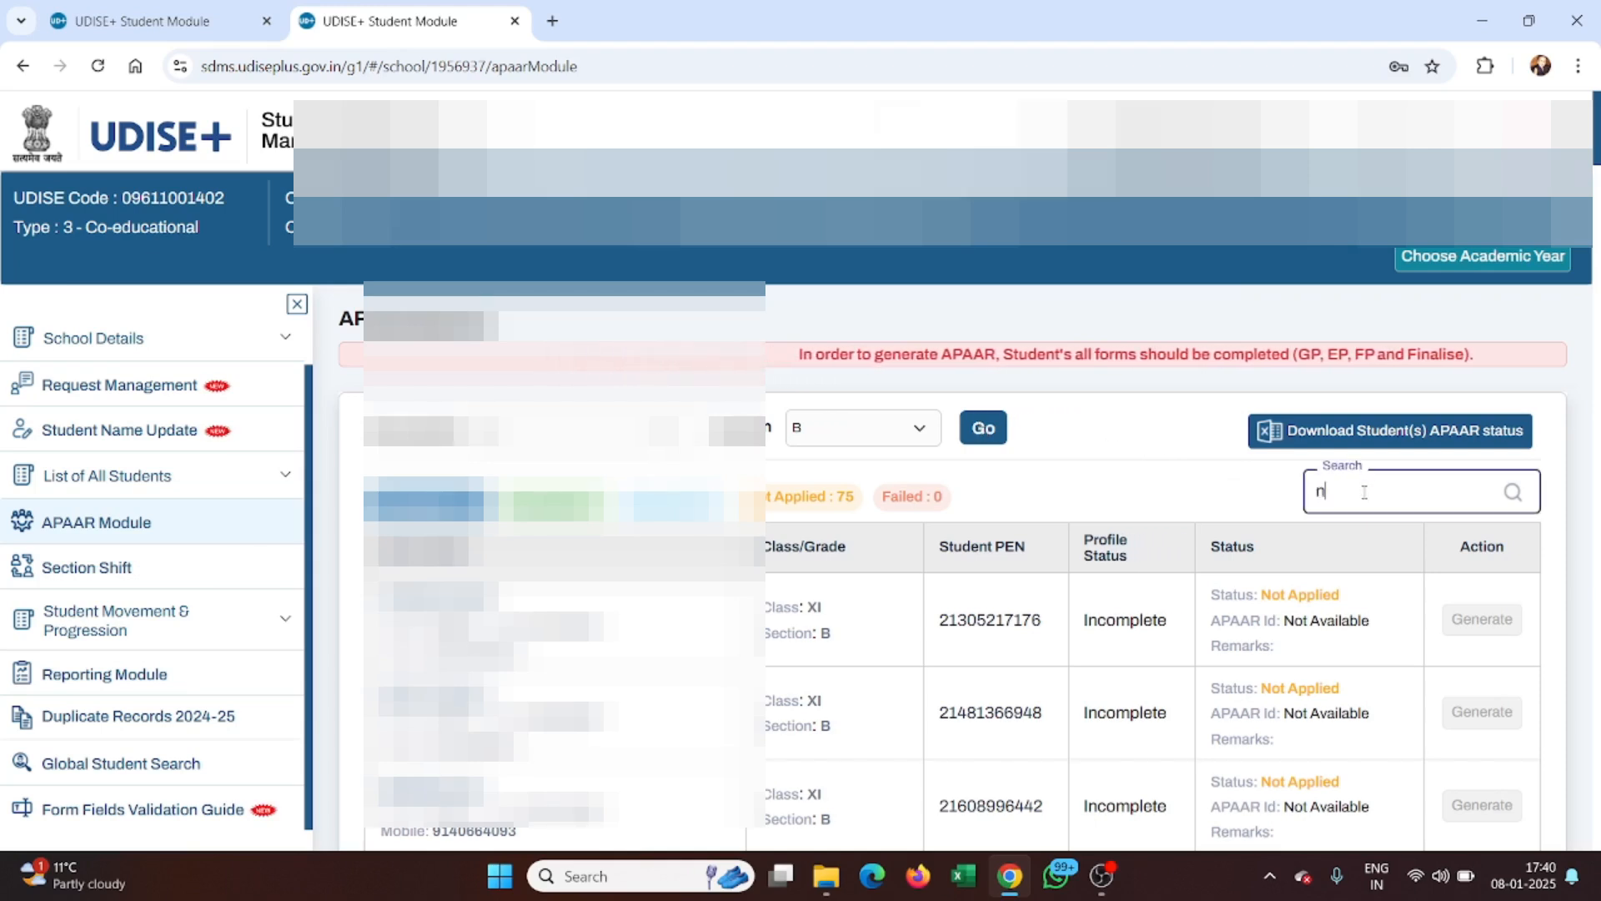
type("ikhil")
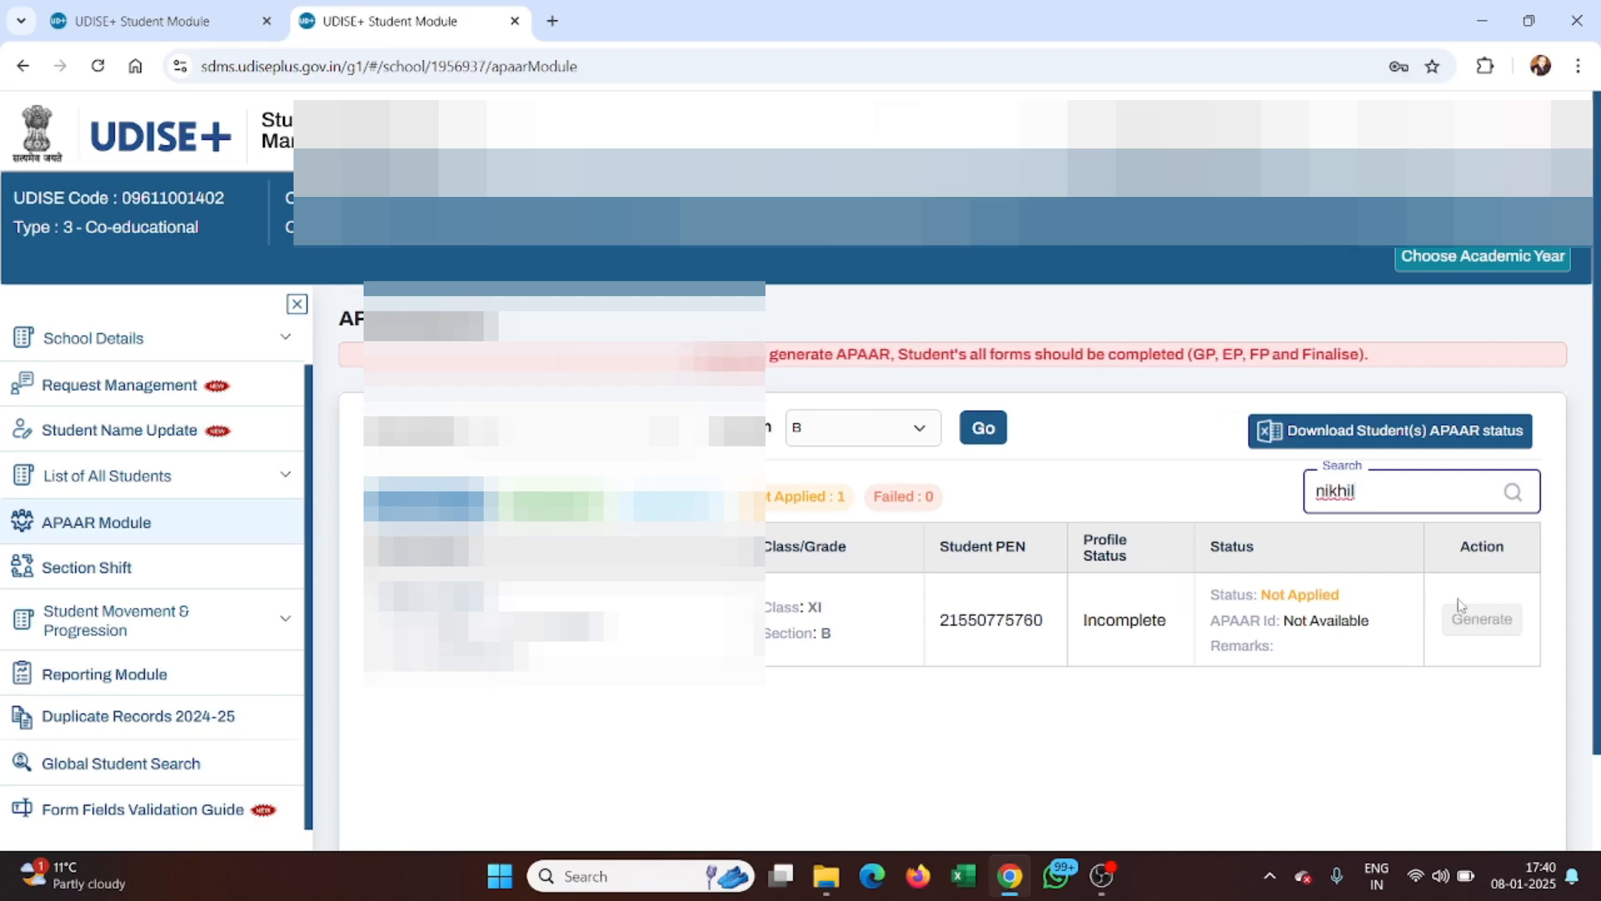
left_click(432, 597)
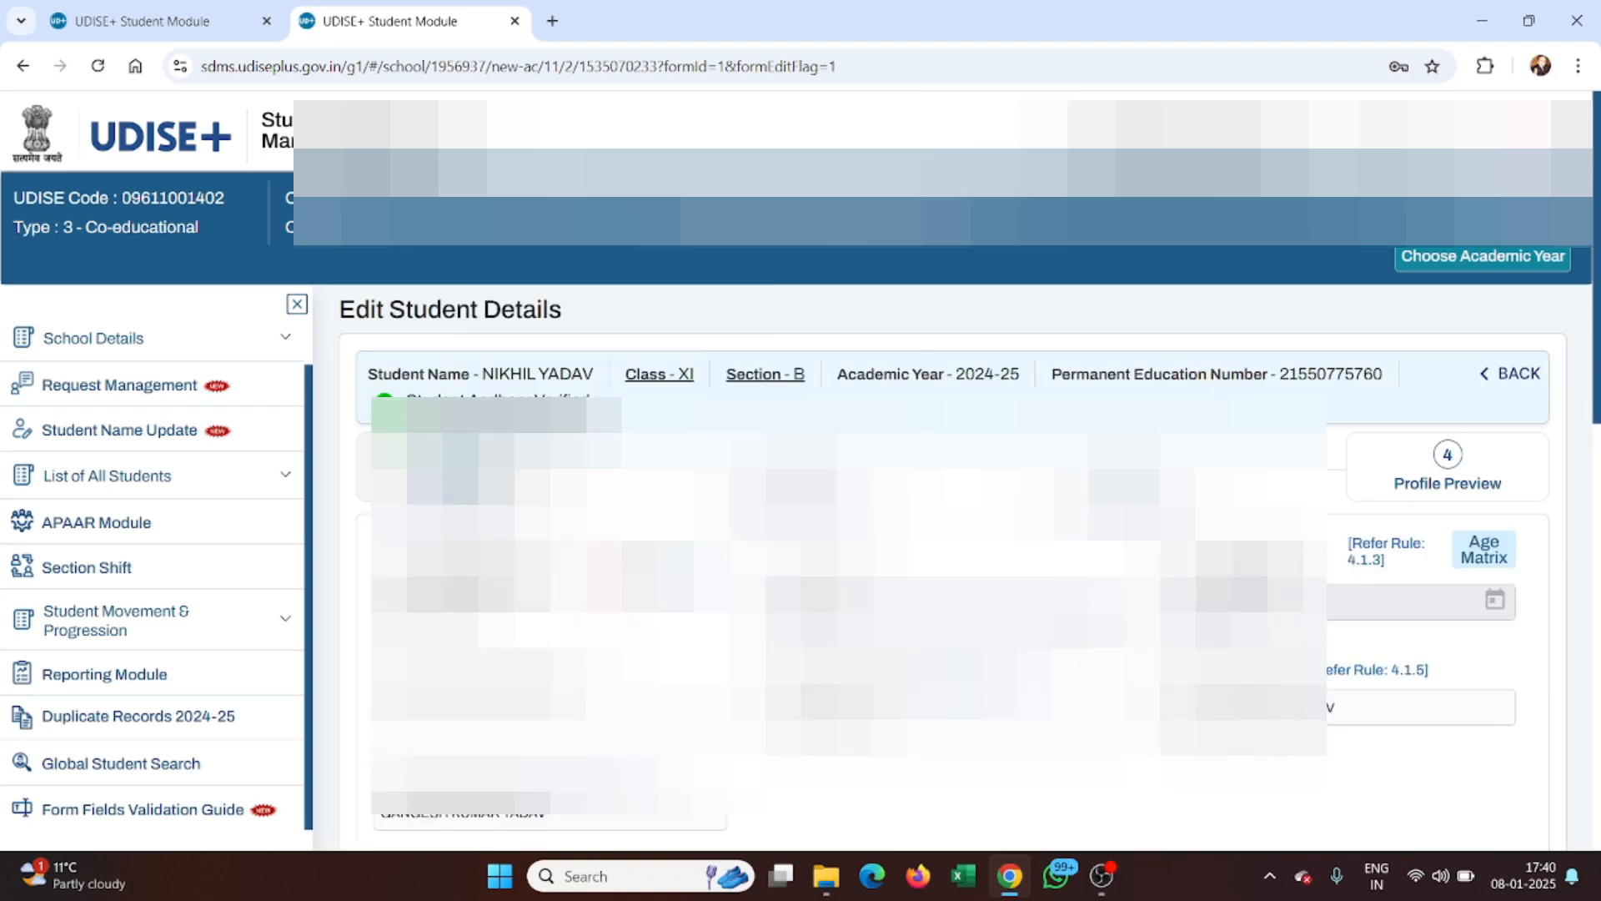
Review the student's general profile, from name and date of birth through parents, Aadhaar details, address and mobile number.
scroll(950, 567, "down", 2)
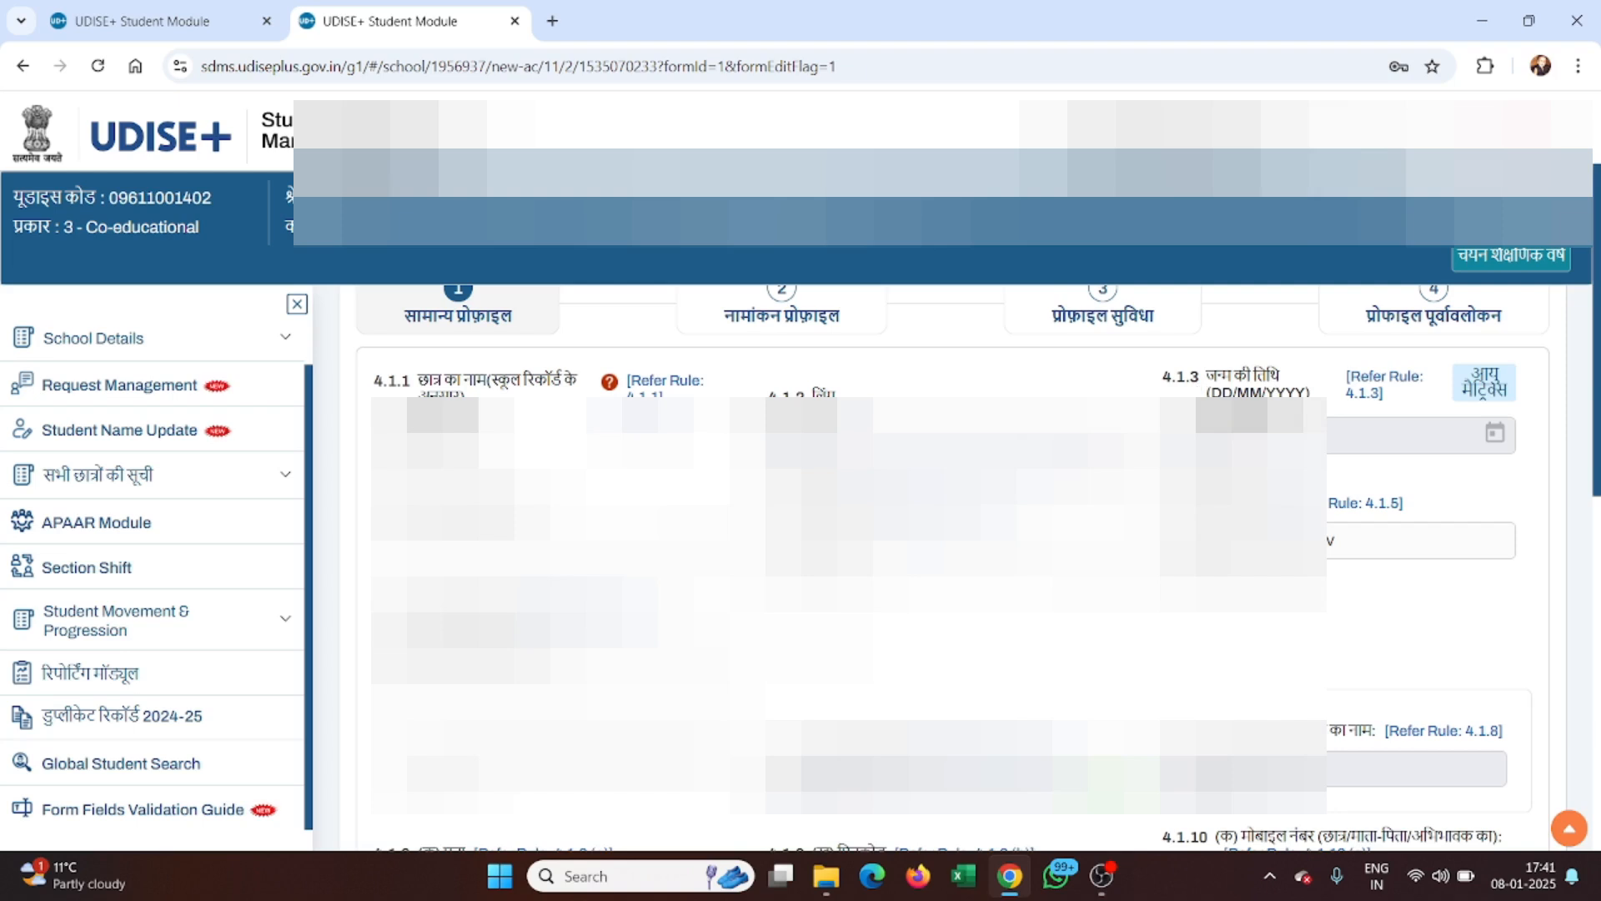
scroll(950, 567, "down", 1)
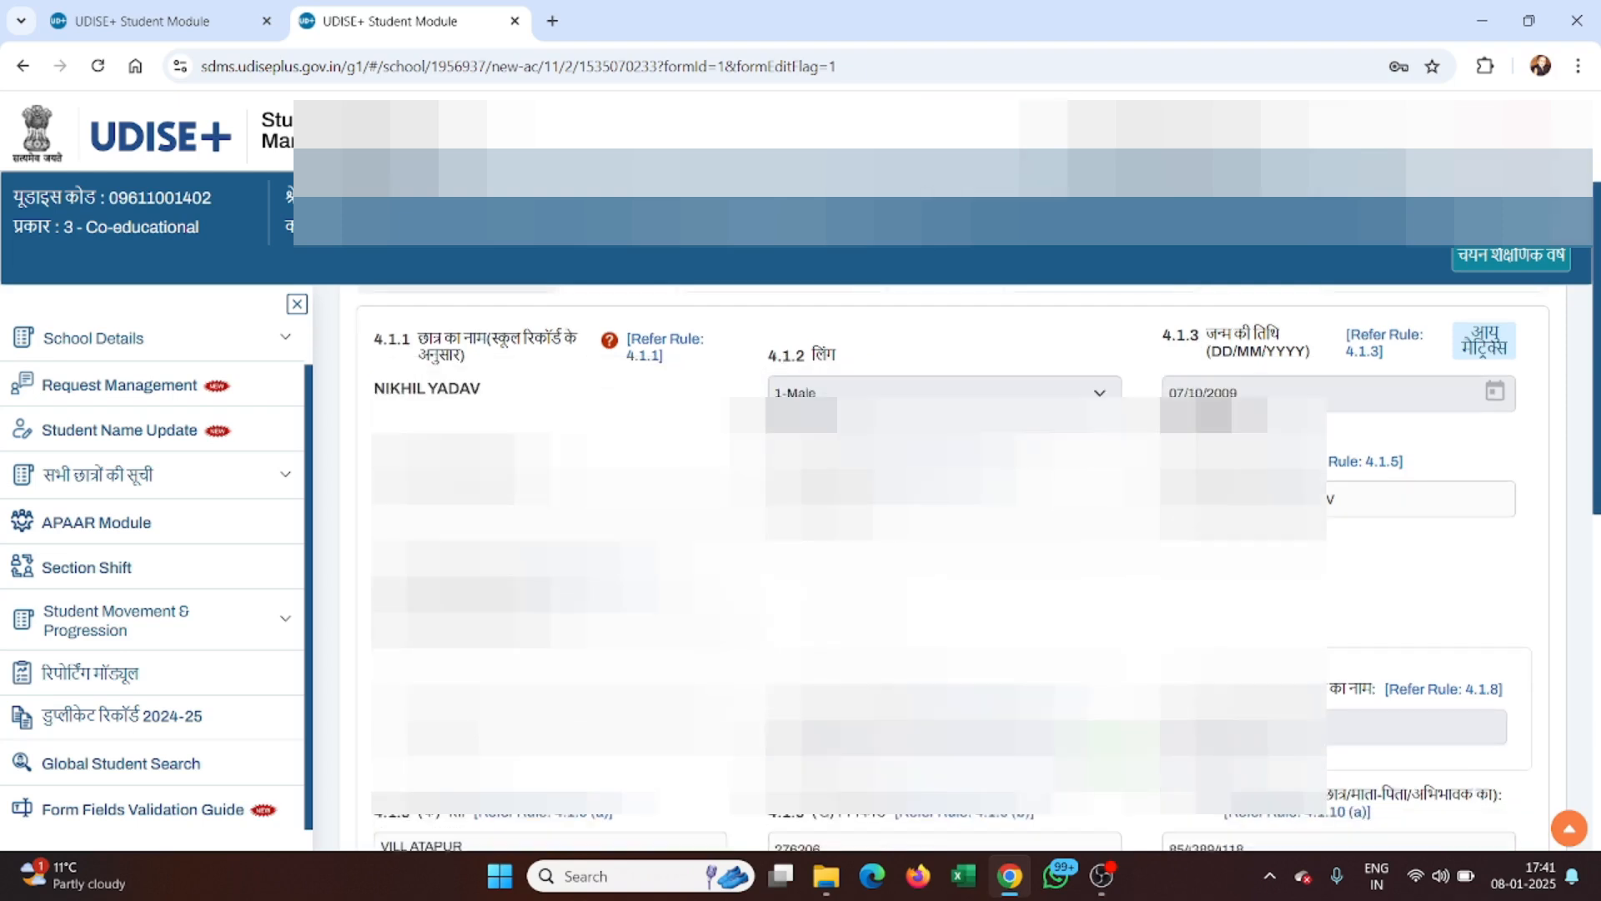
scroll(951, 551, "down", 1)
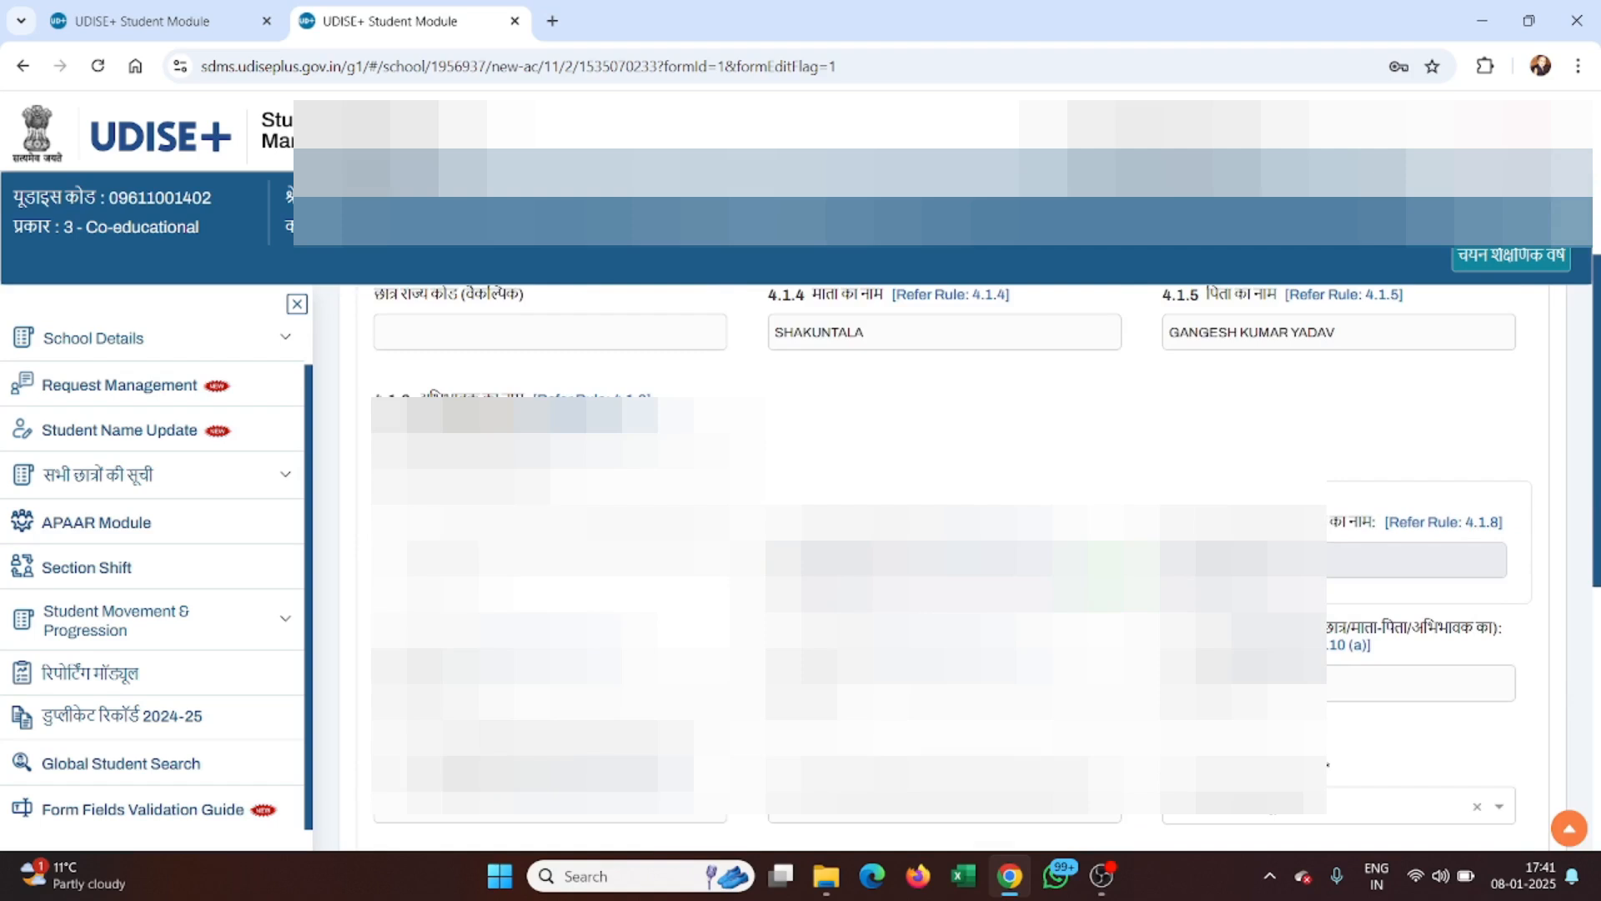
scroll(986, 539, "down", 1)
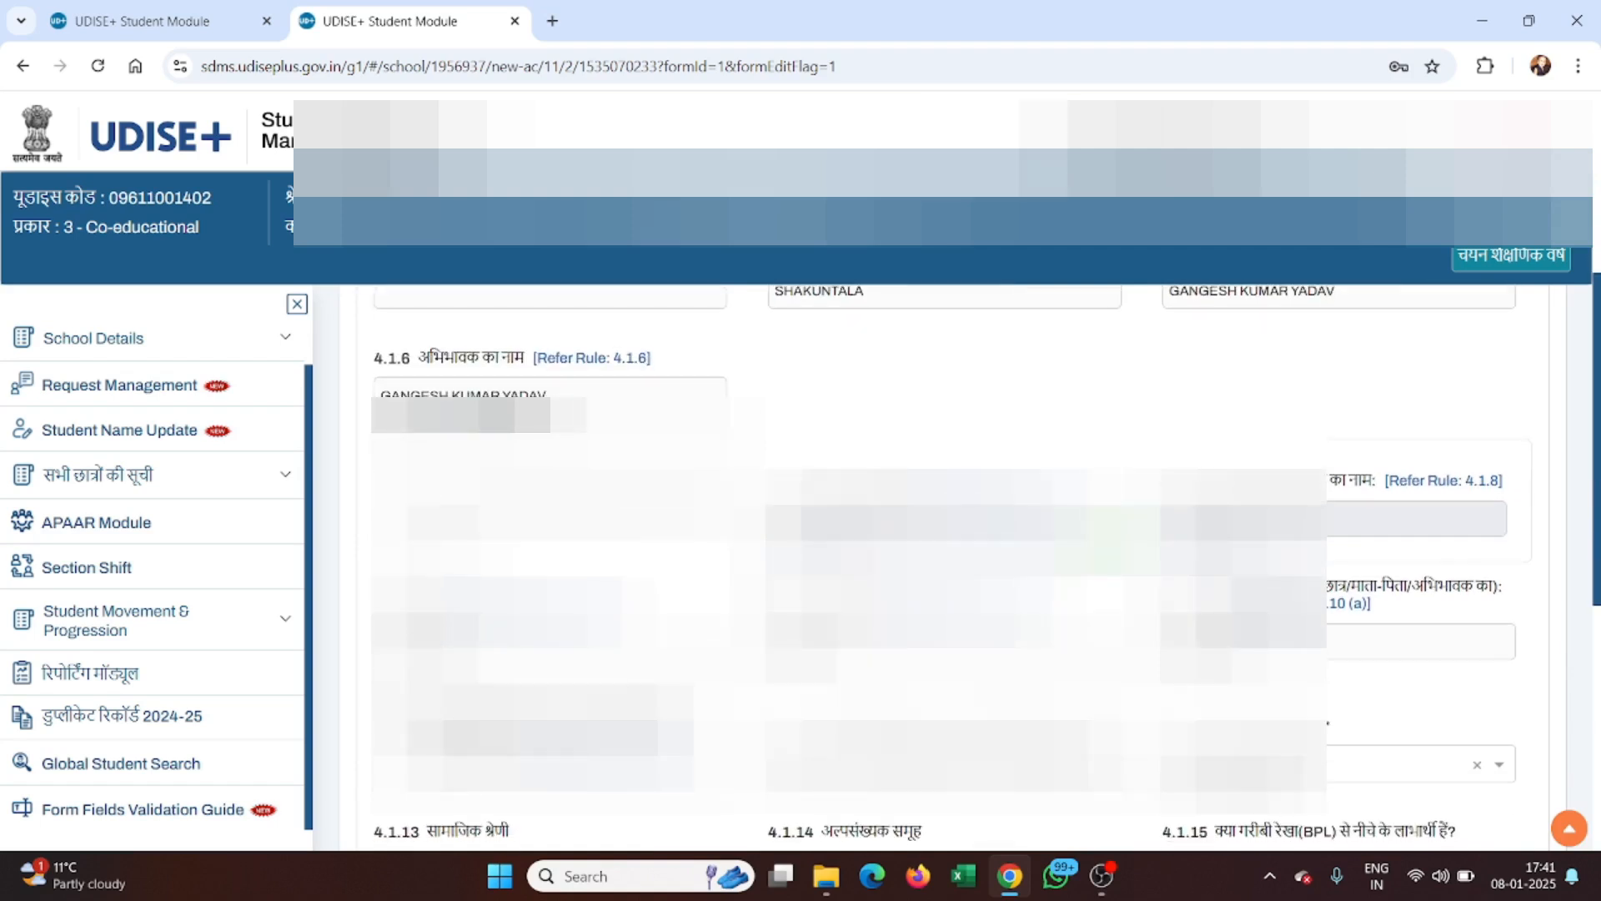
scroll(952, 551, "down", 3)
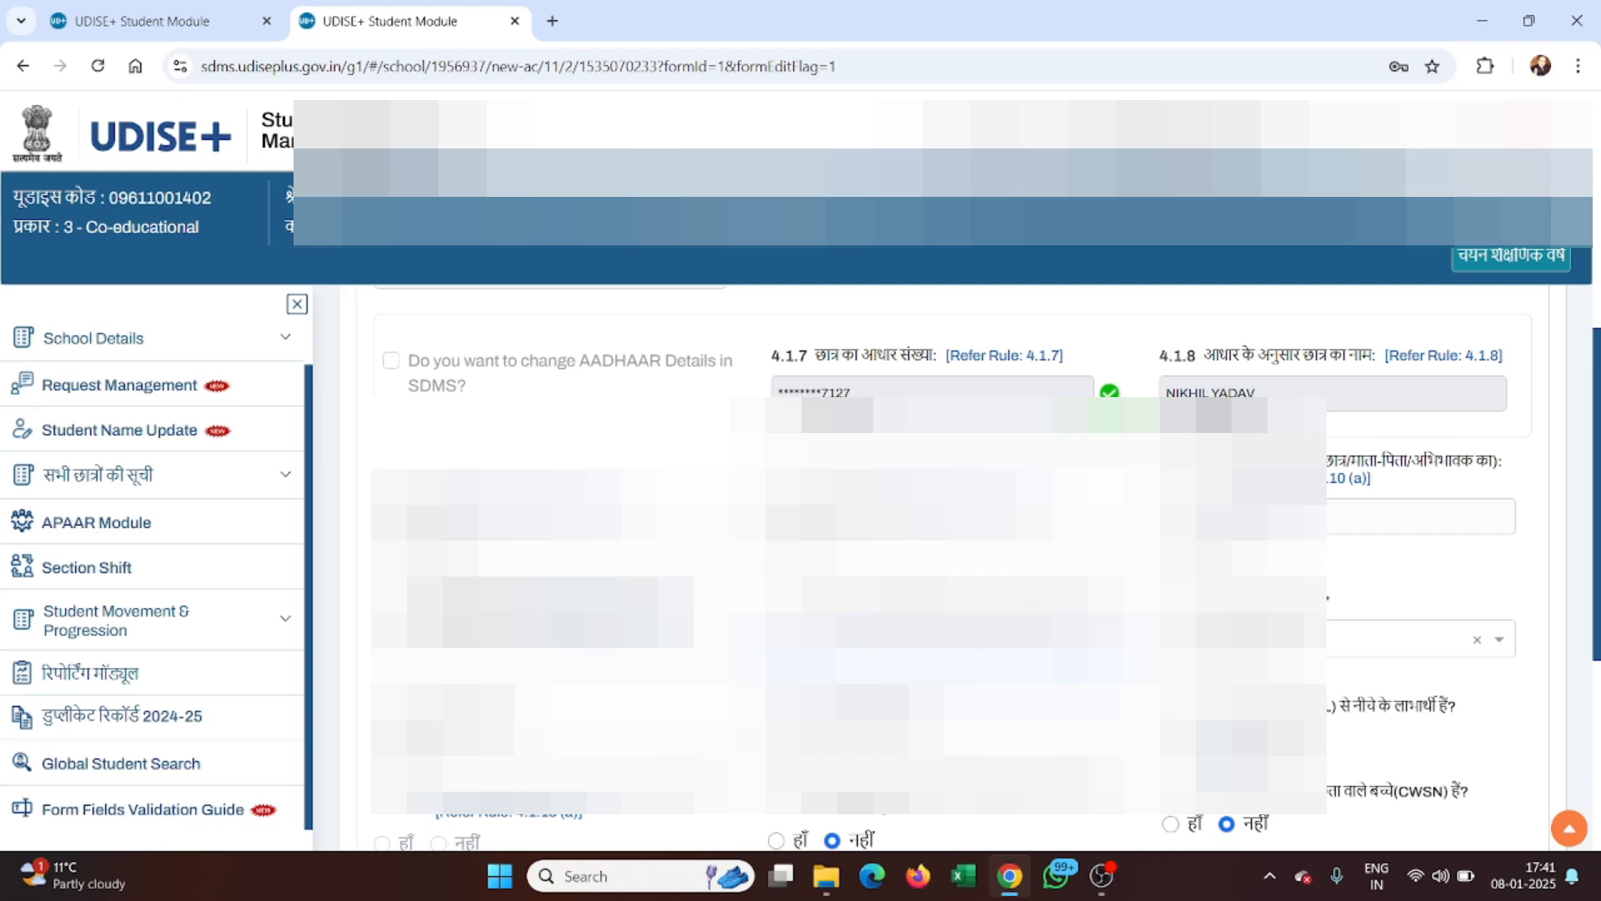
scroll(951, 567, "down", 1)
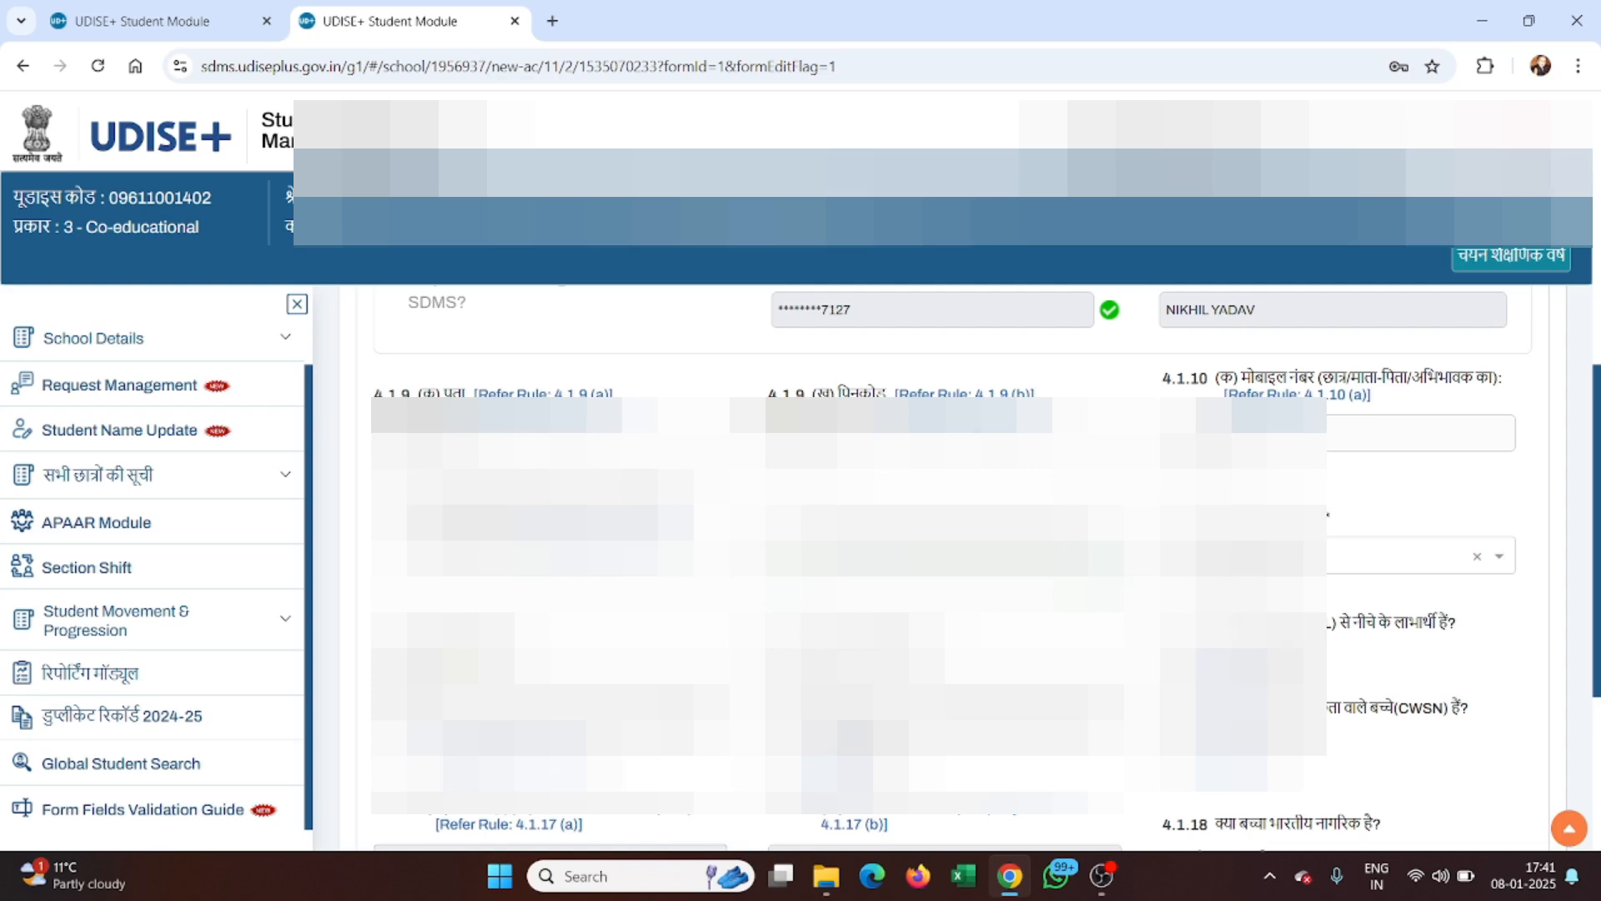
scroll(984, 567, "down", 1)
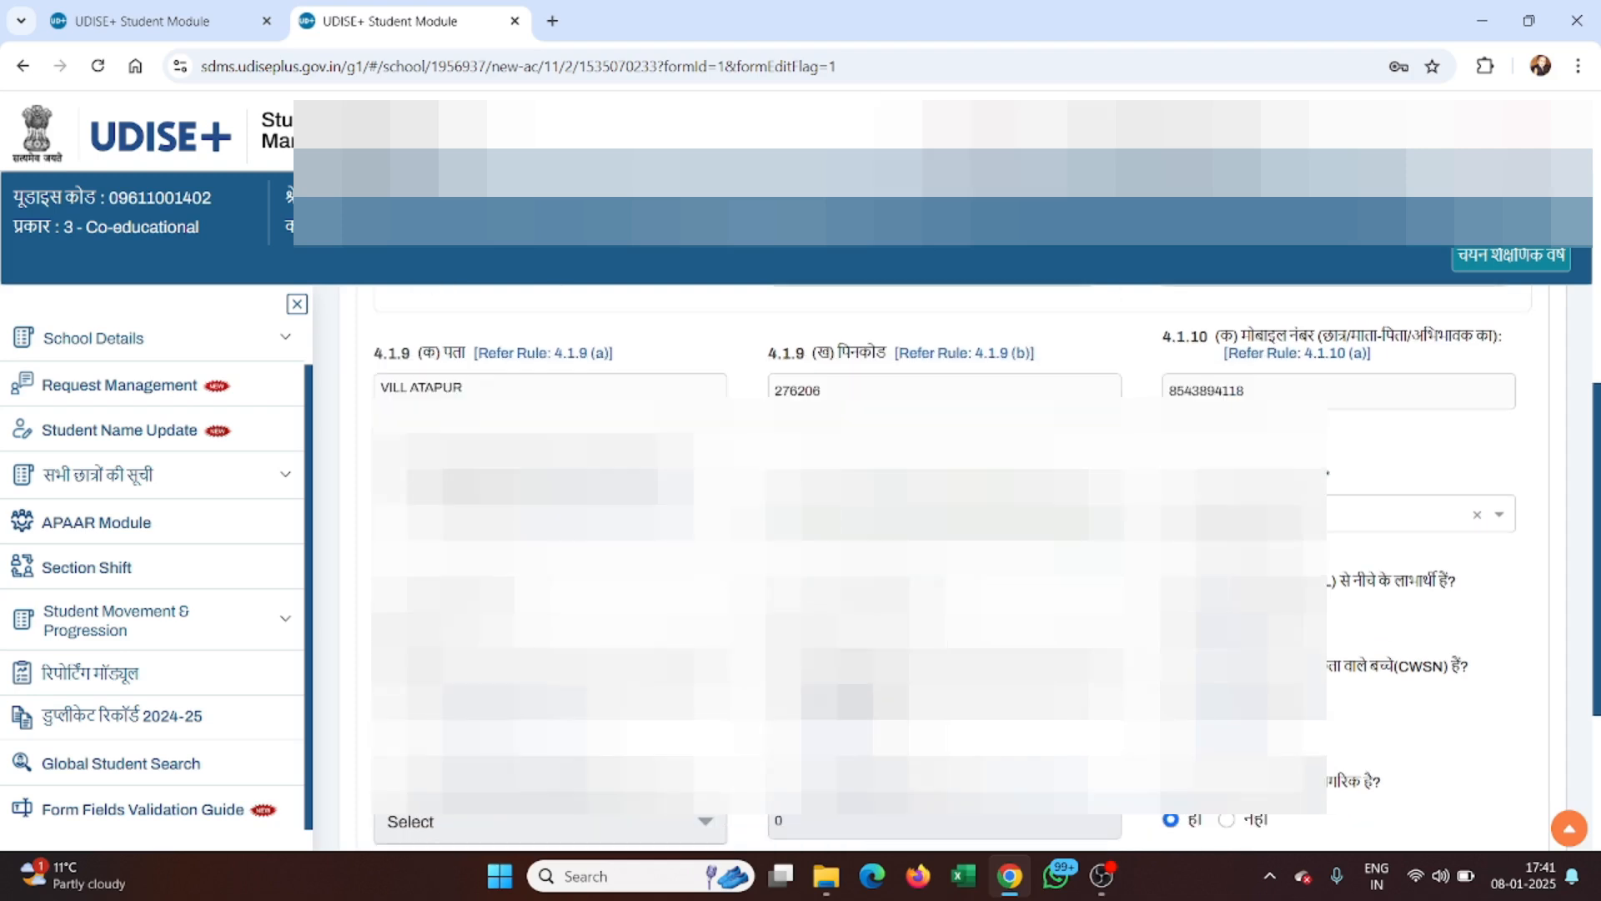
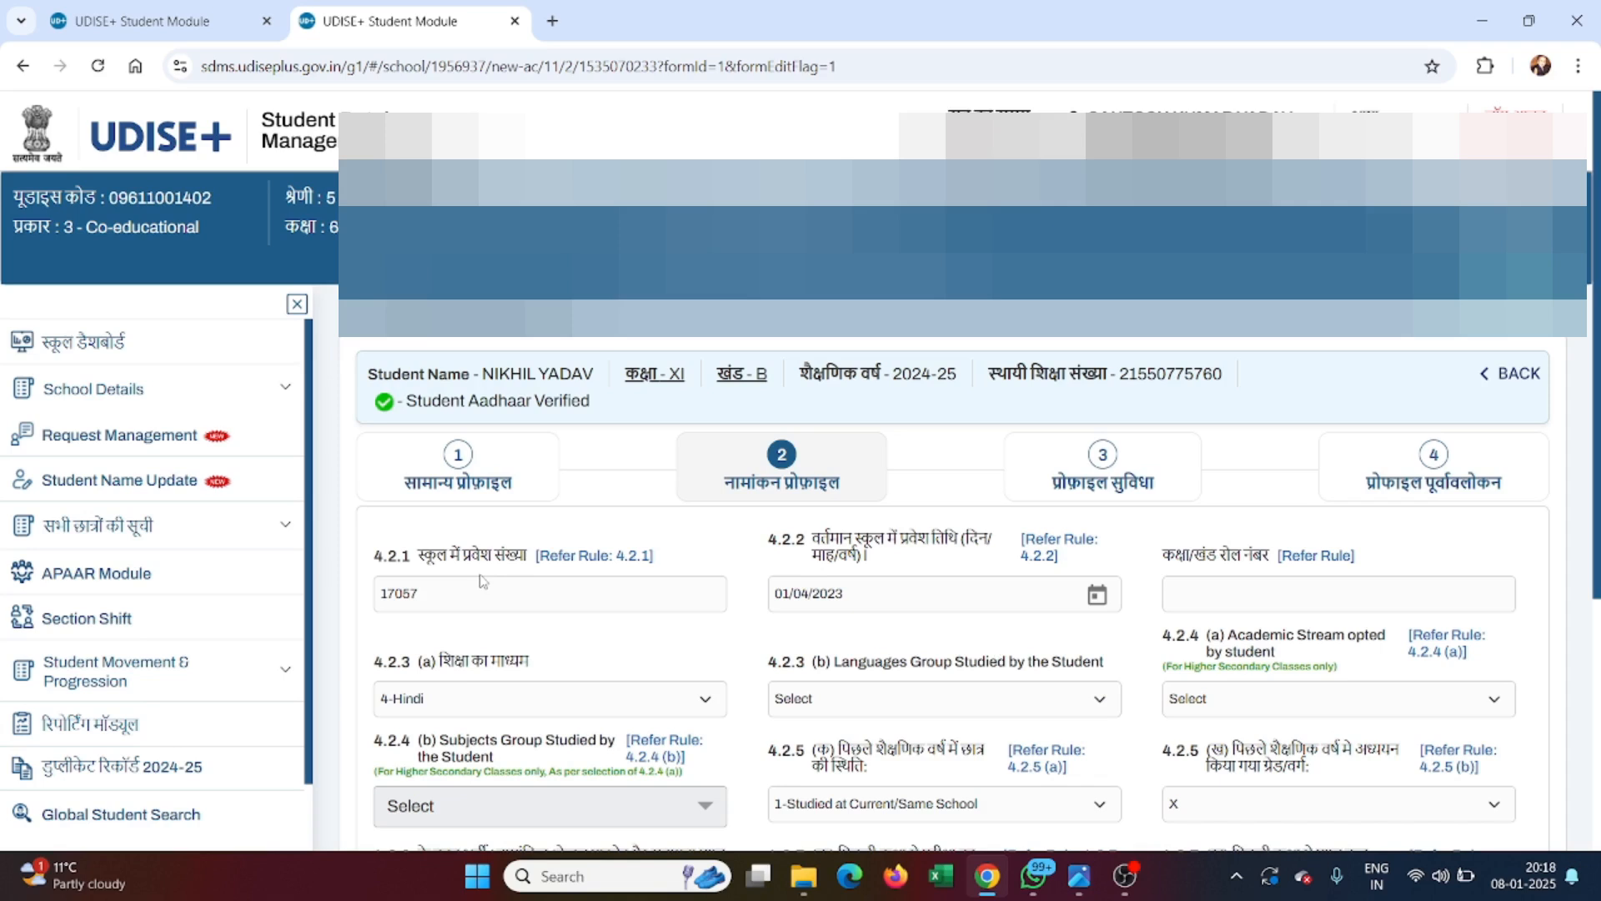
Set the date of admission in the current school to 31/07/2024 in the student's enrolment profile.
left_click(502, 594)
key("Tab")
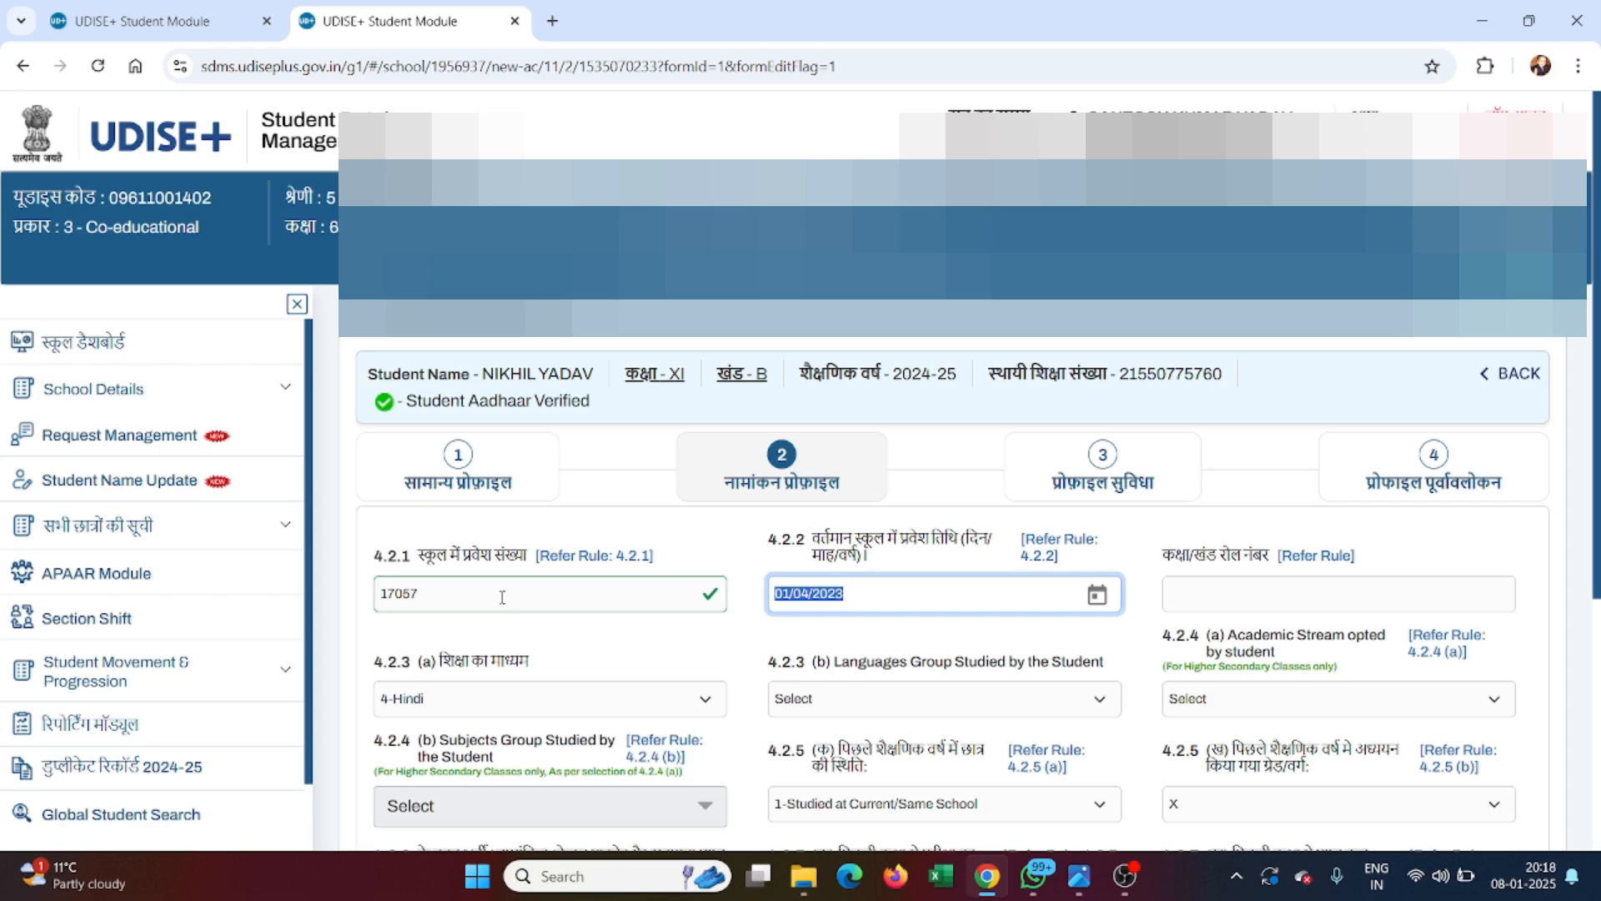
type("31/07/0")
key("BackSpace")
type("2024")
key("Tab")
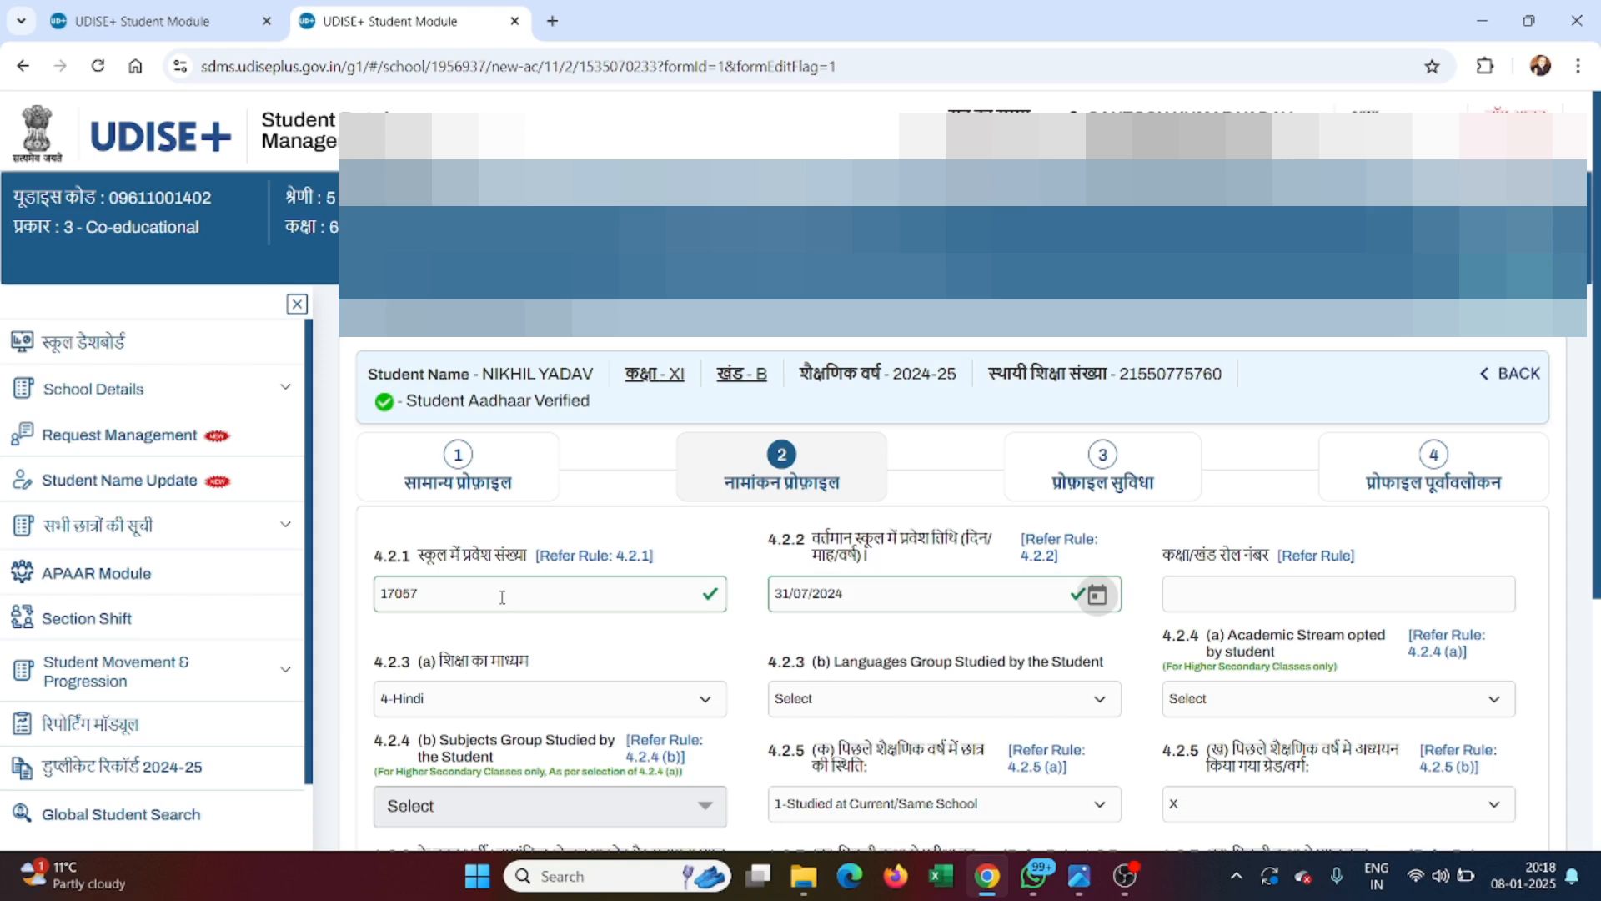
Set the student's class/section roll number to 12 and the languages group studied to Hindi_English, keeping Hindi as the medium of instruction.
left_click(1211, 593)
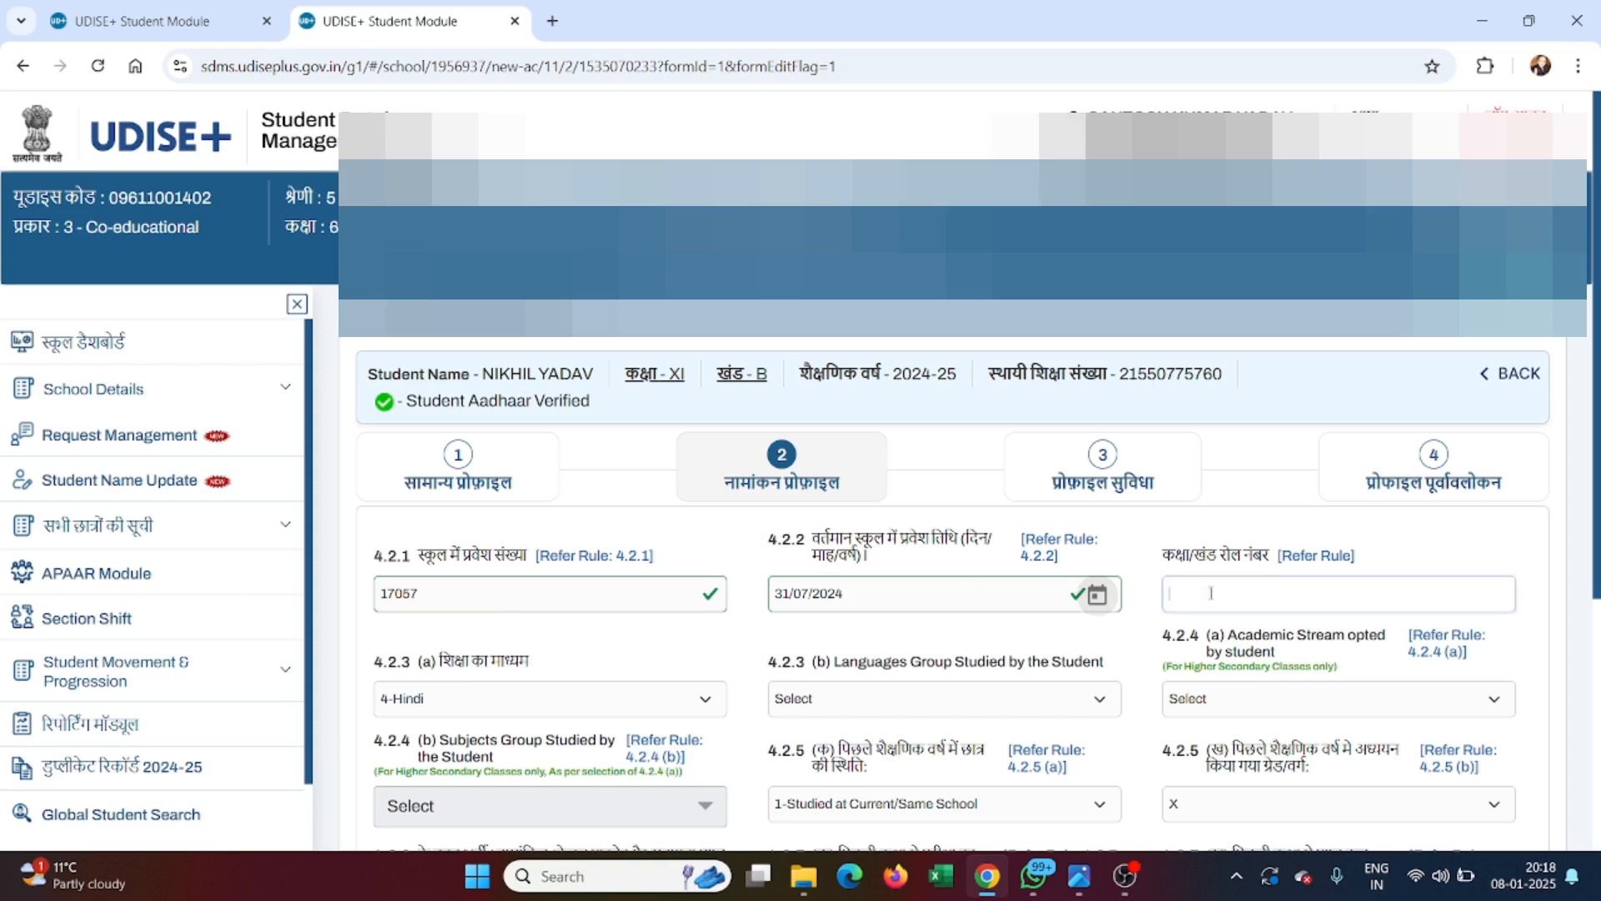
type("12")
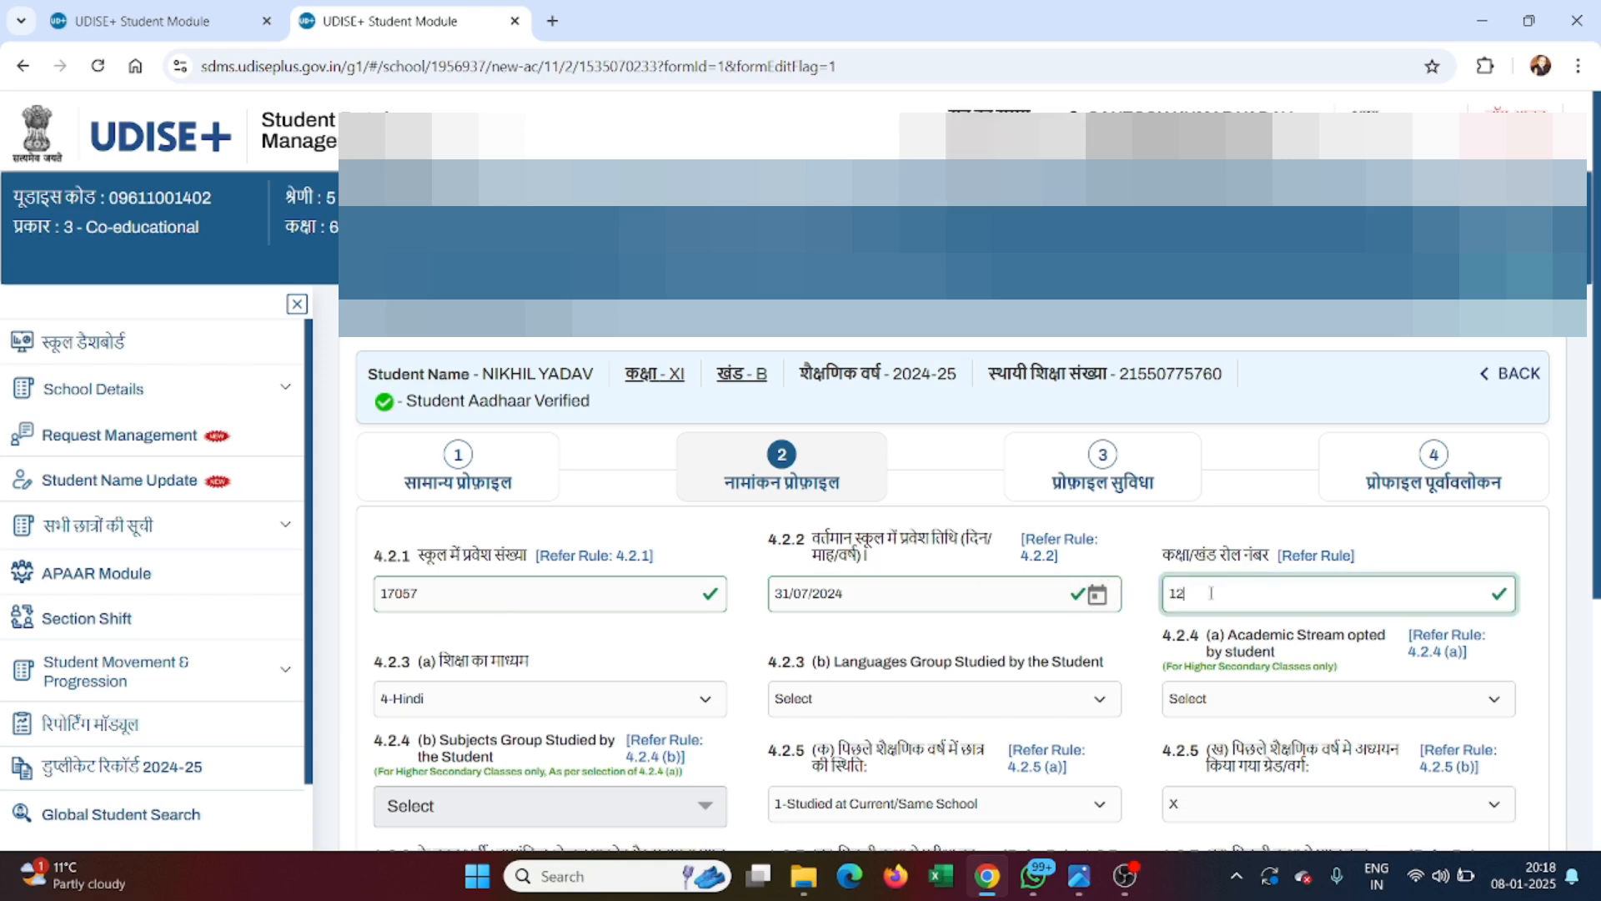
key("Tab")
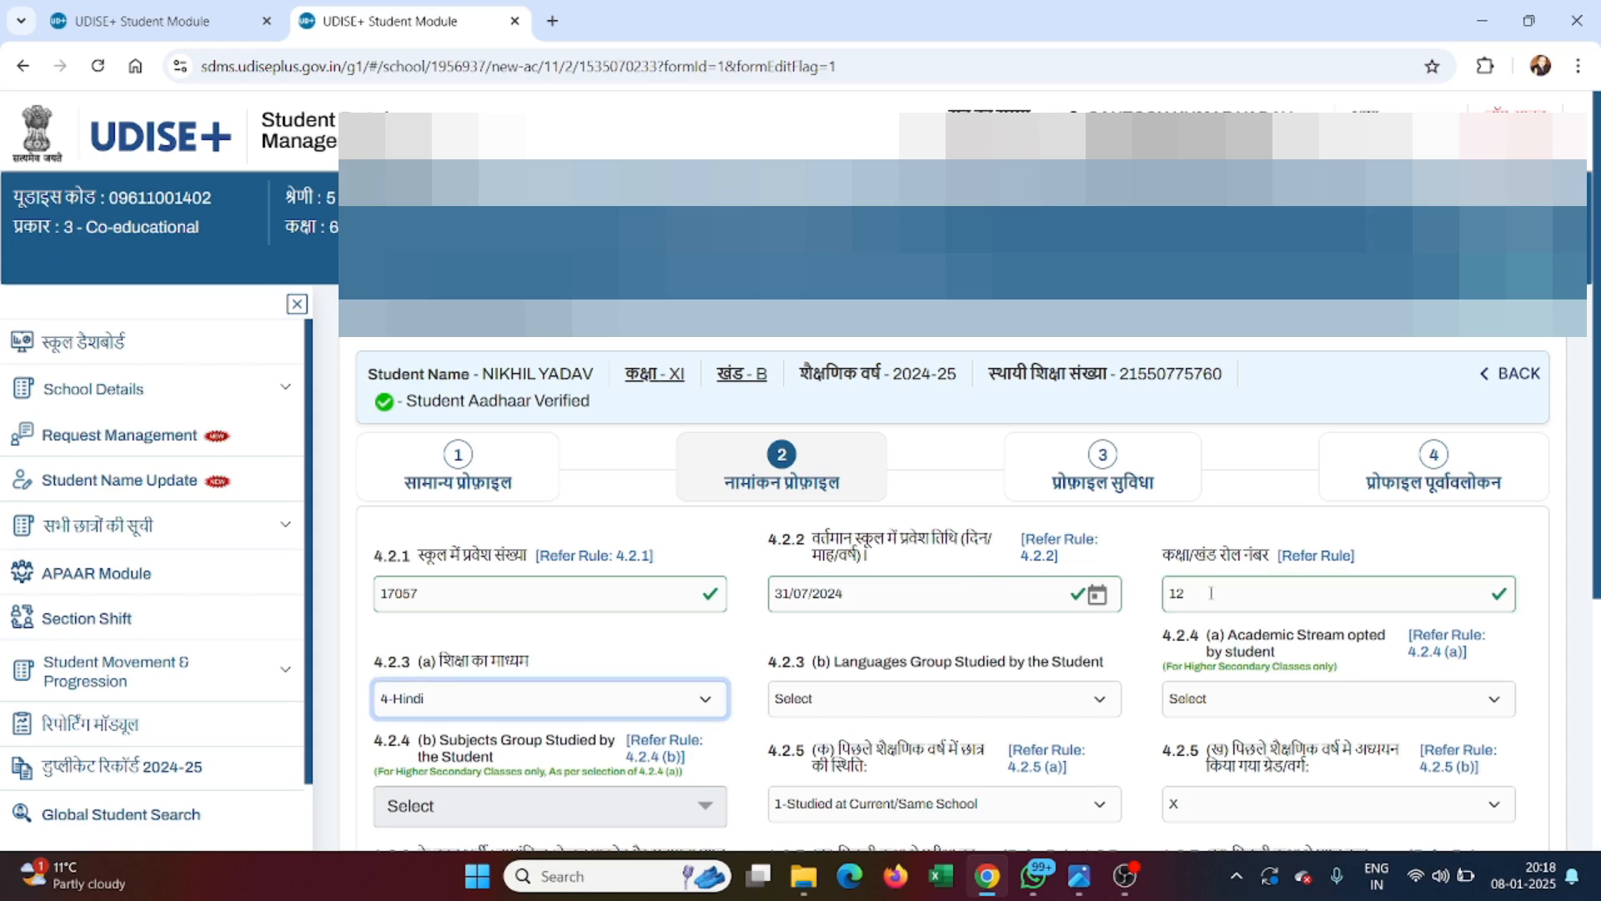
key("Tab")
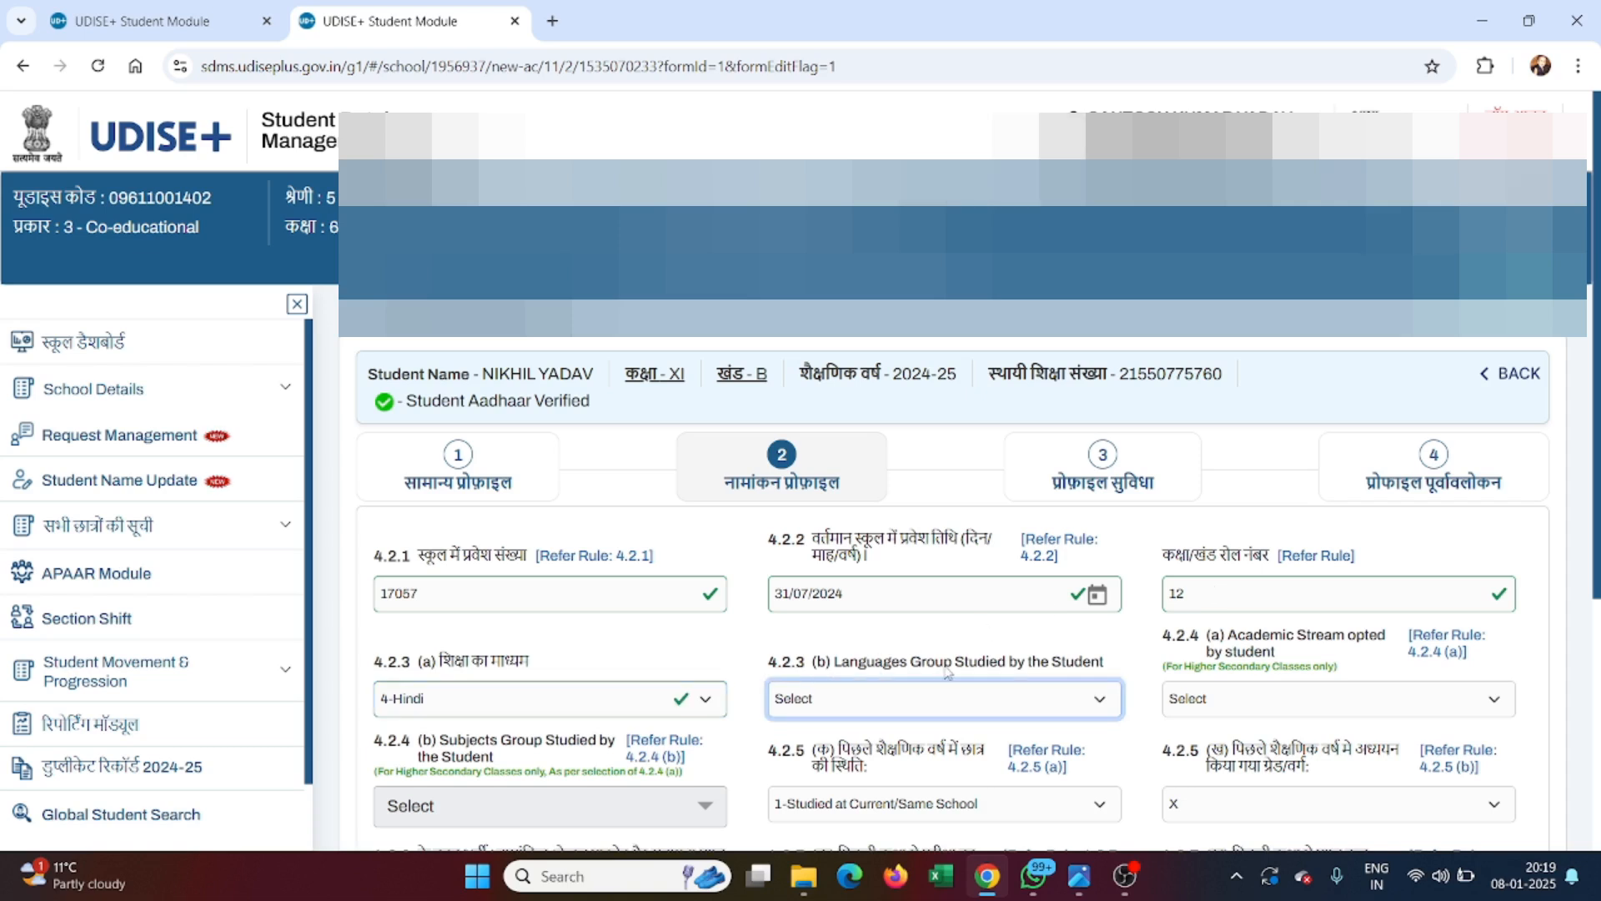
left_click(915, 695)
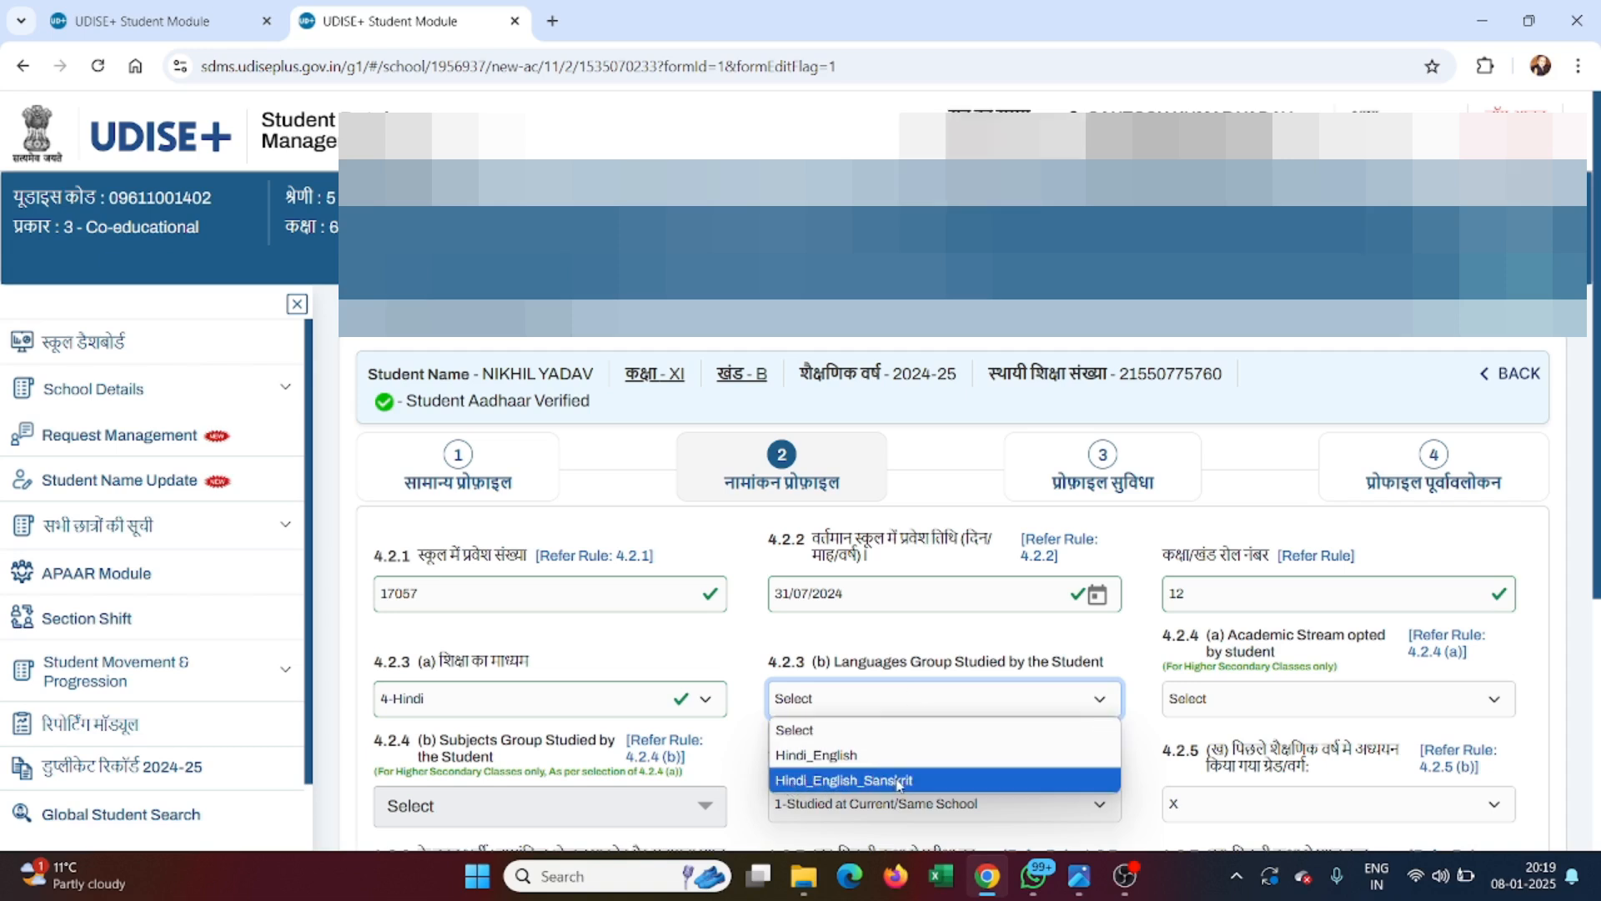
left_click(867, 759)
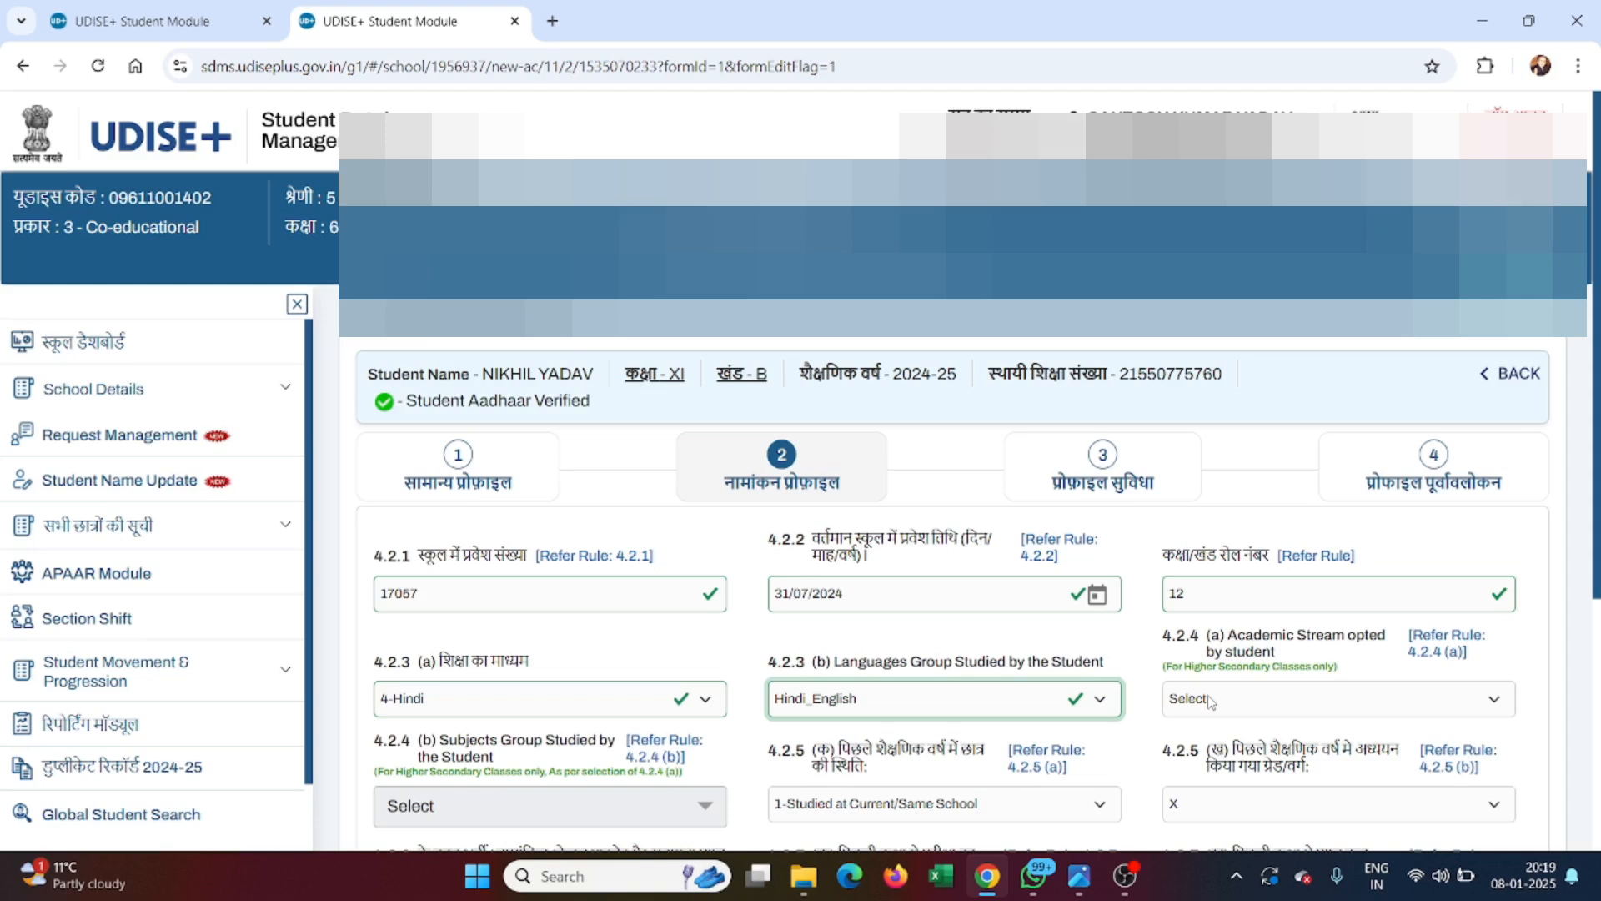
Set the academic stream opted by the student to 2-SCIENCE and check the subjects group list without choosing a group.
left_click(1209, 701)
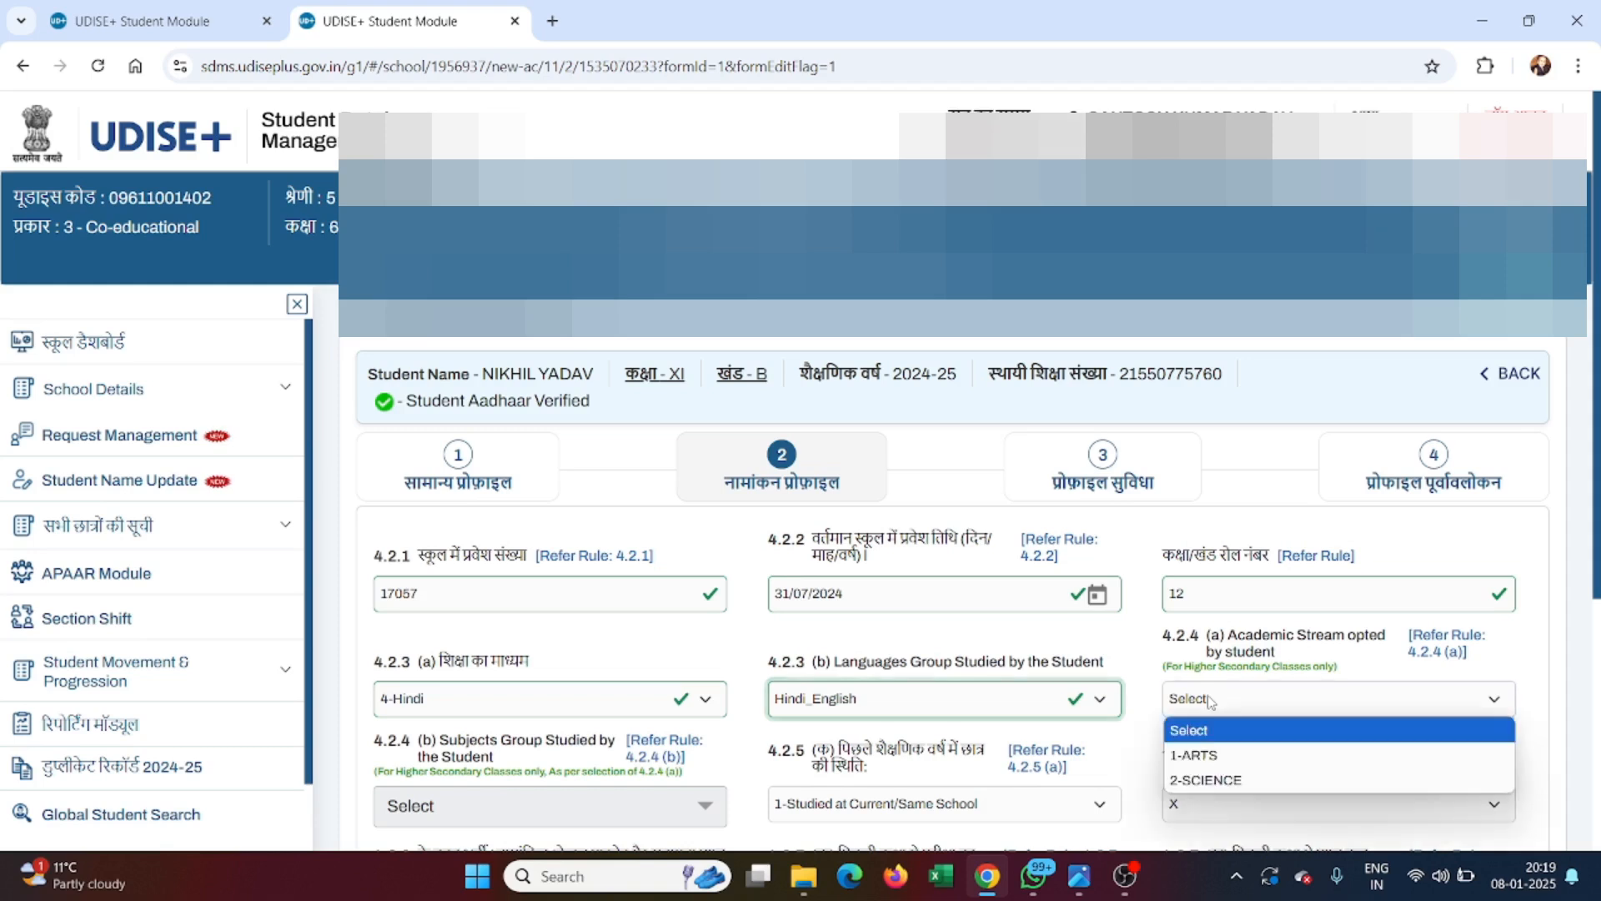
left_click(1222, 779)
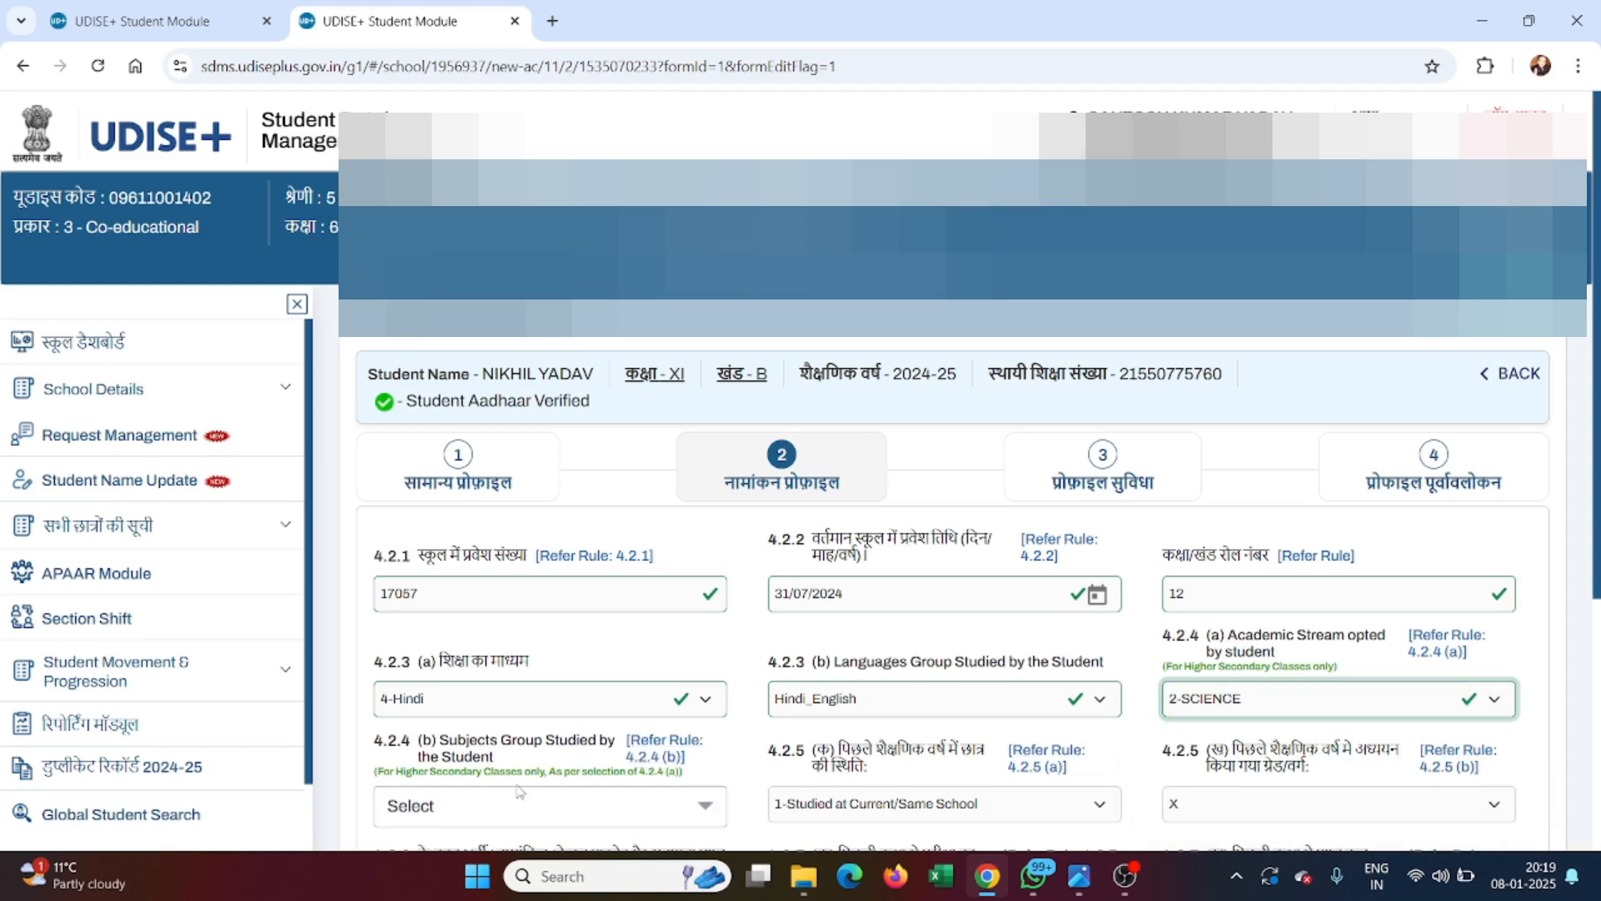
left_click(506, 804)
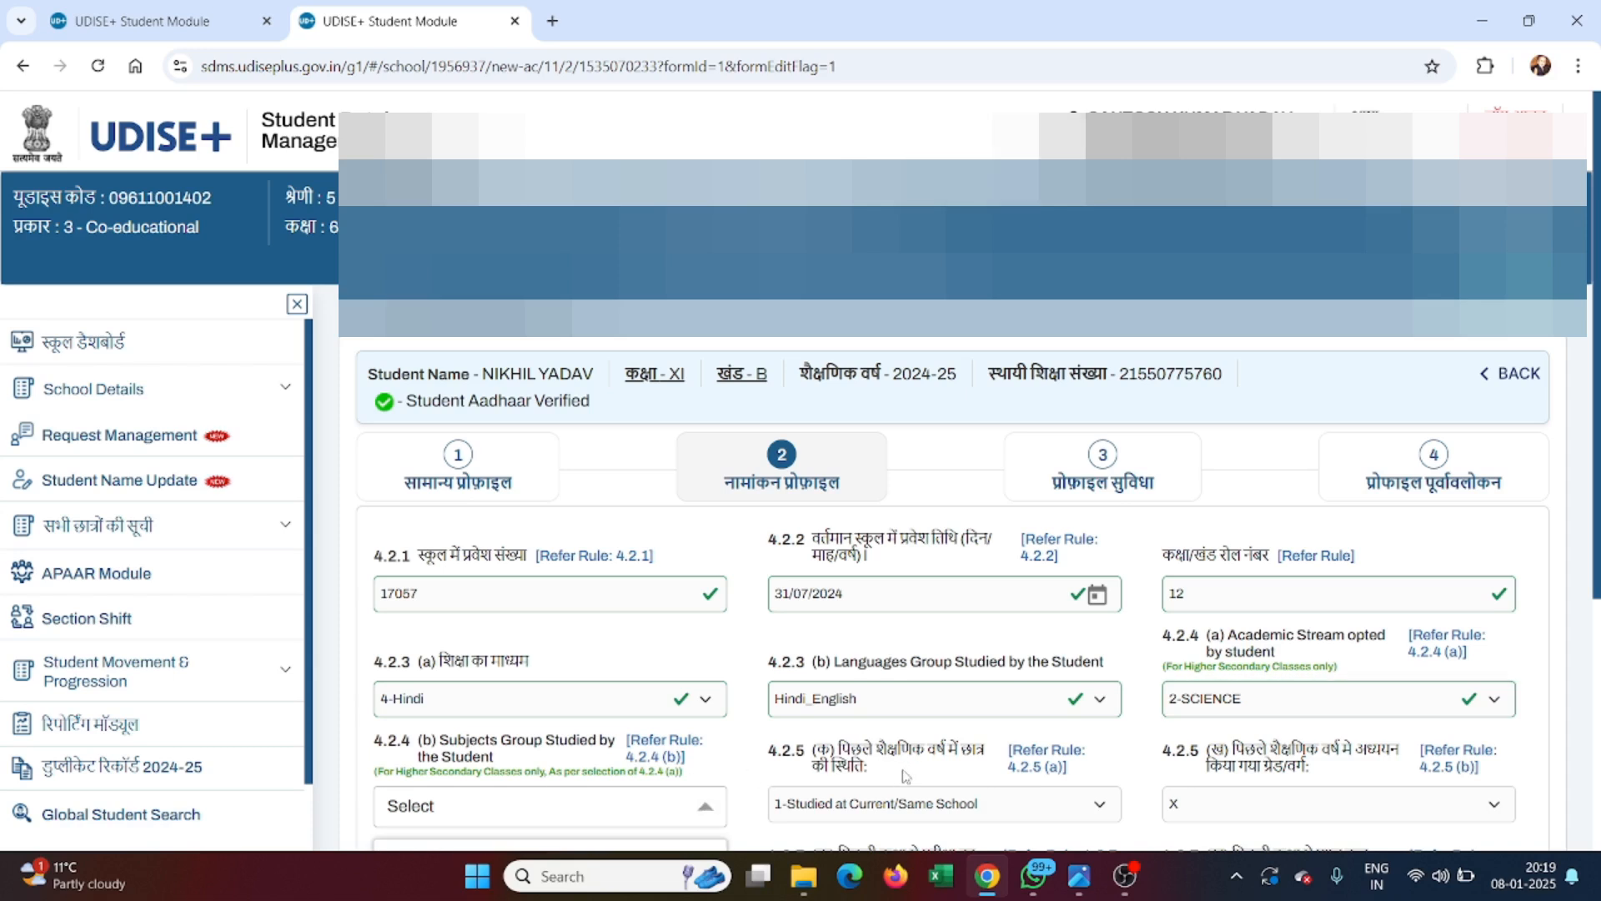
left_click(731, 769)
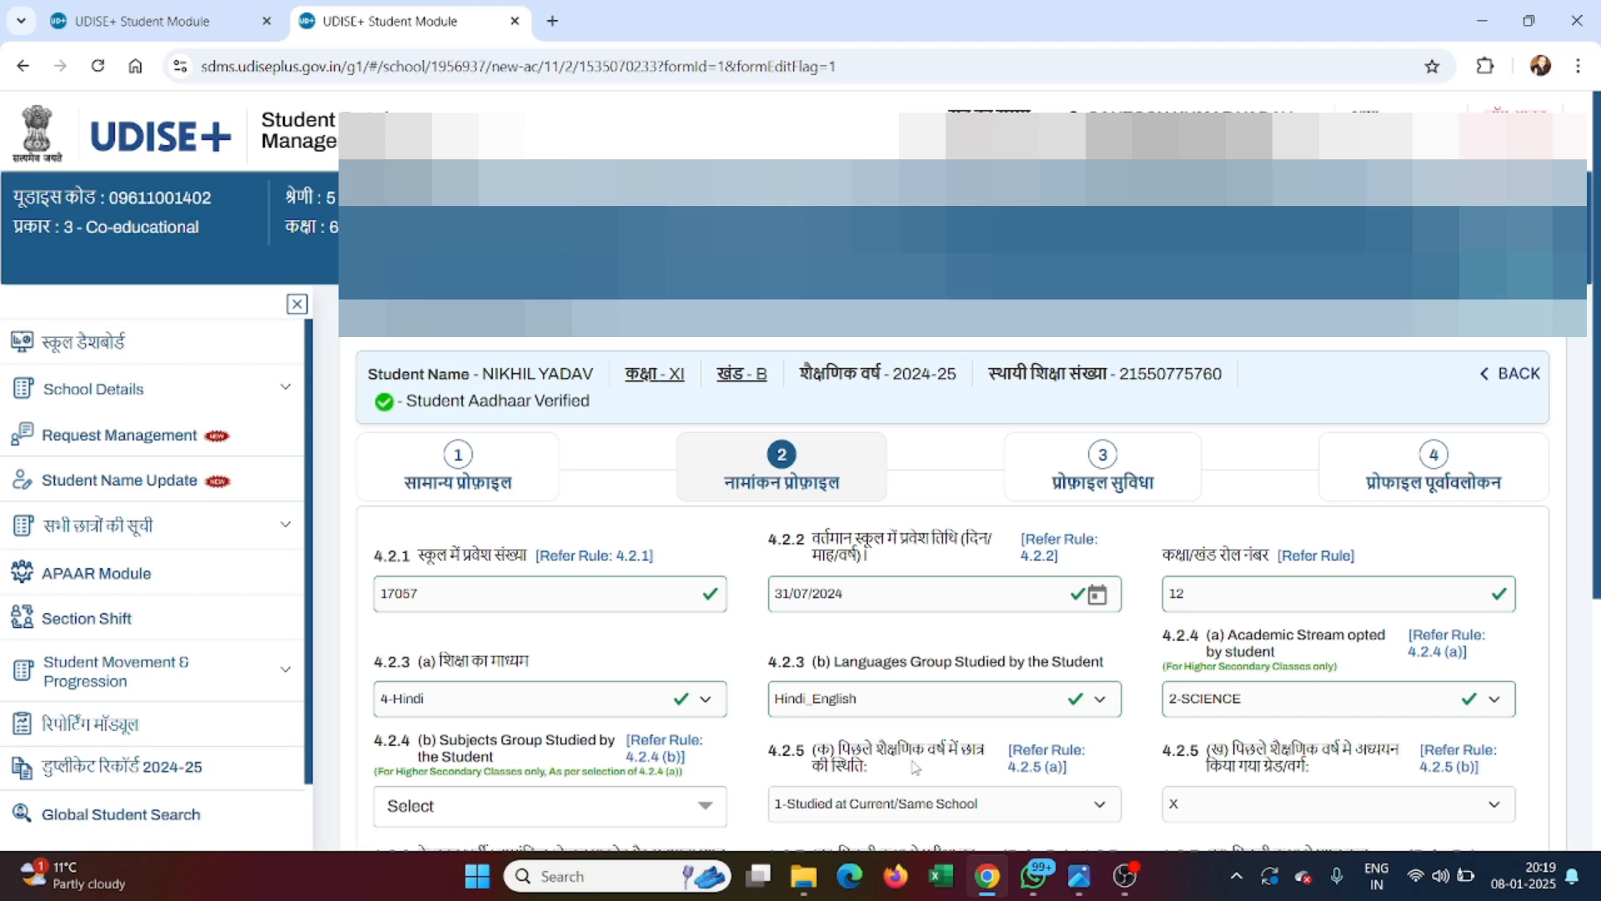
Keep the previous year's status as 1-Studied at Current/Same School and set the class studied in the previous year to XII.
scroll(770, 771, "down", 2)
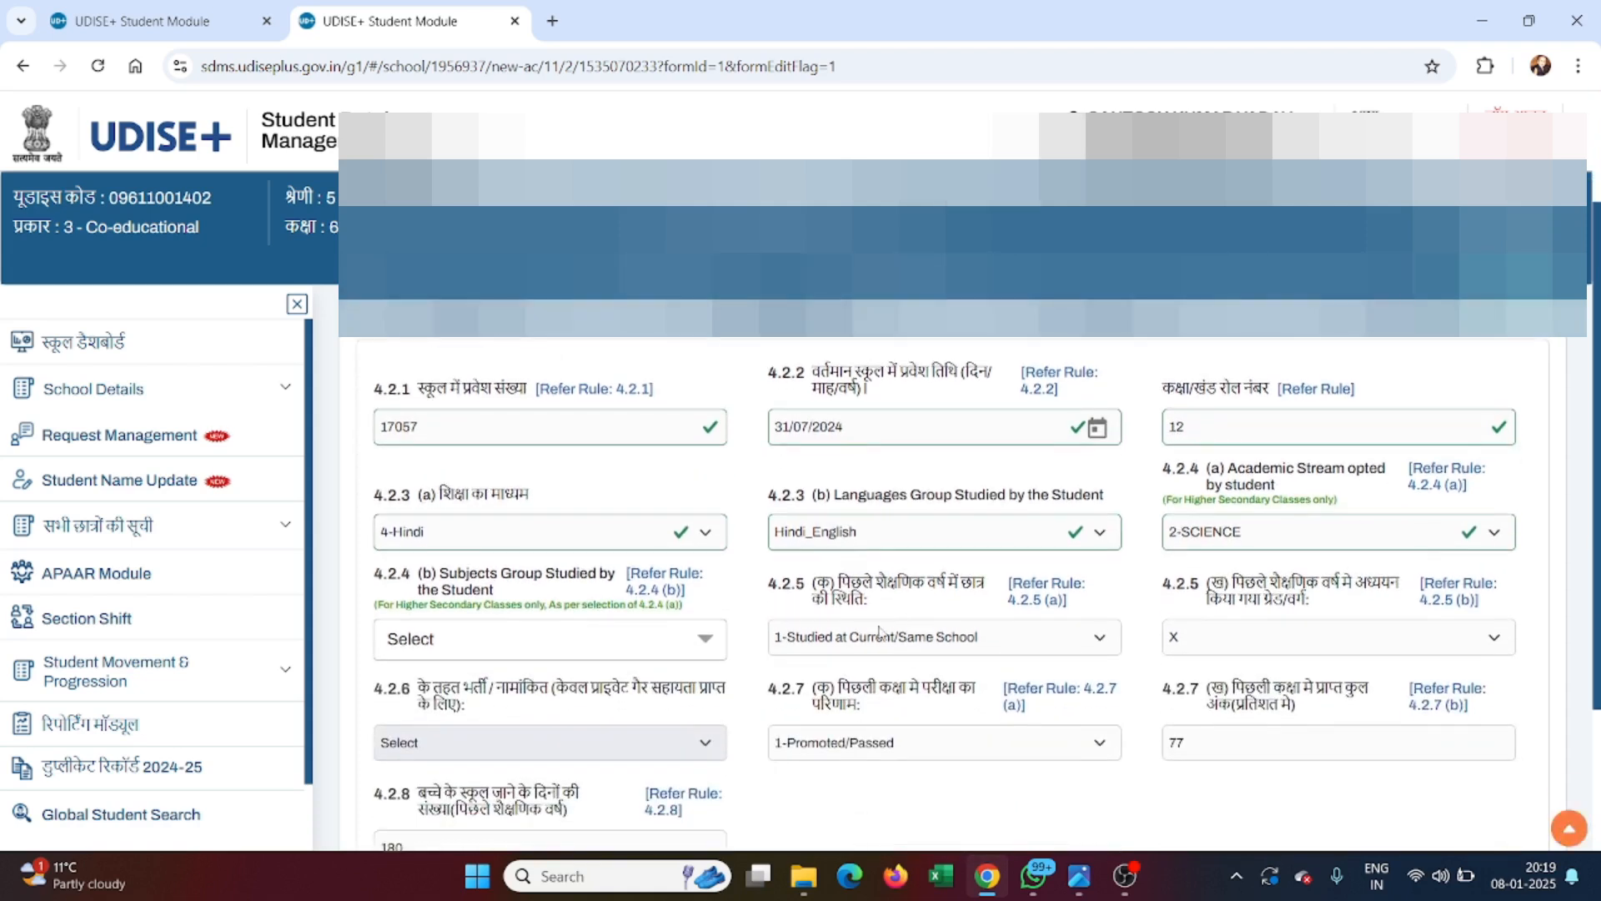
left_click(869, 638)
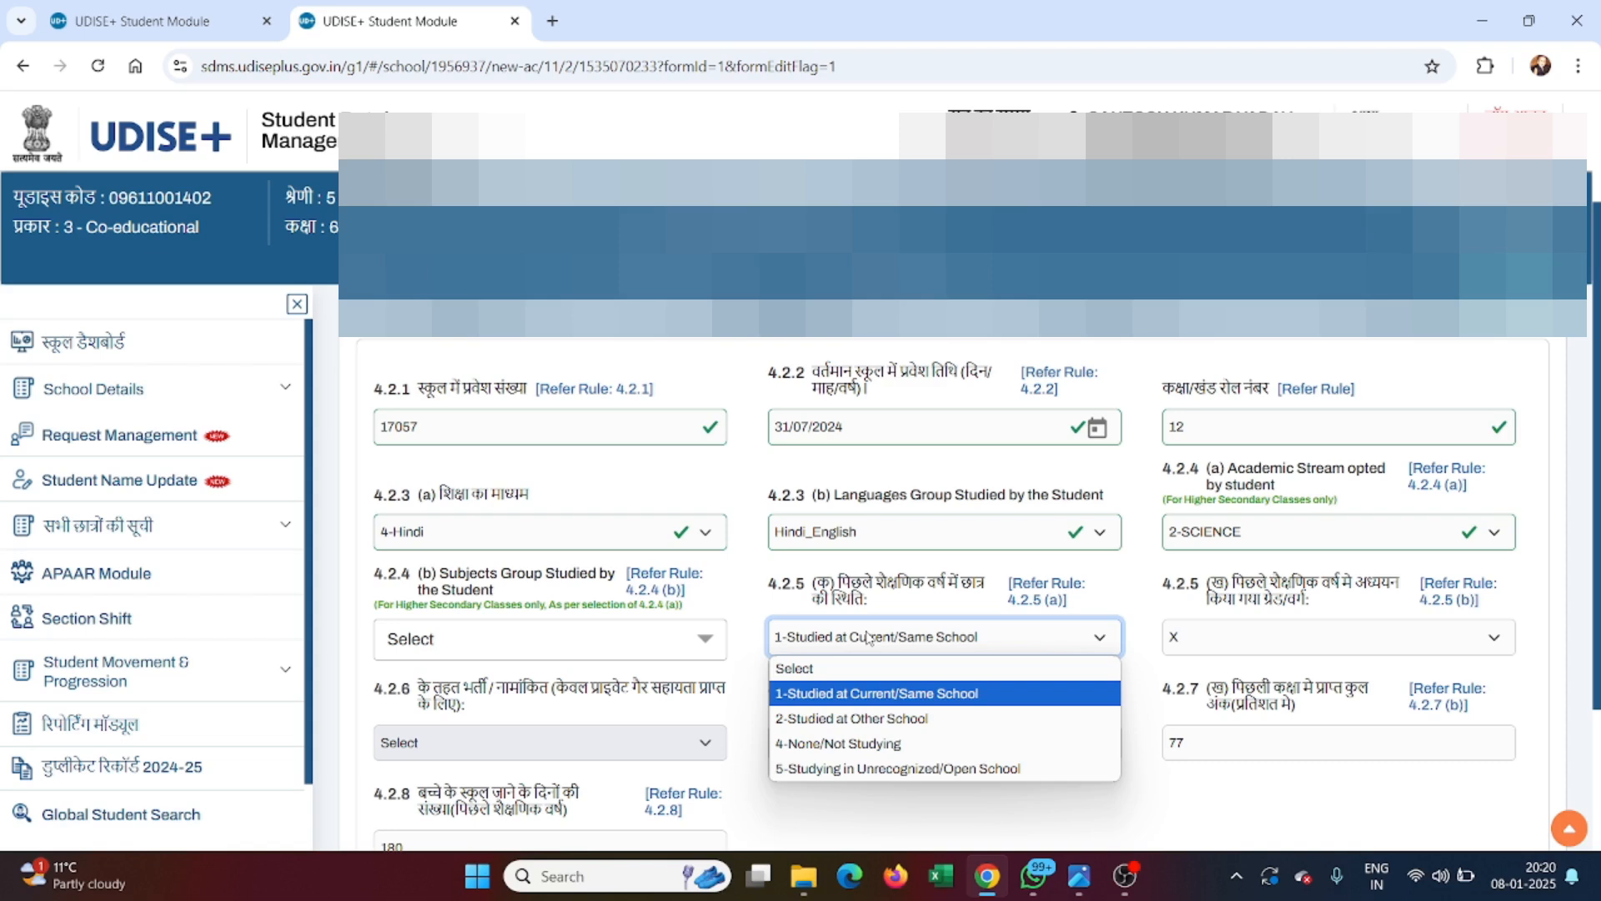
left_click(868, 638)
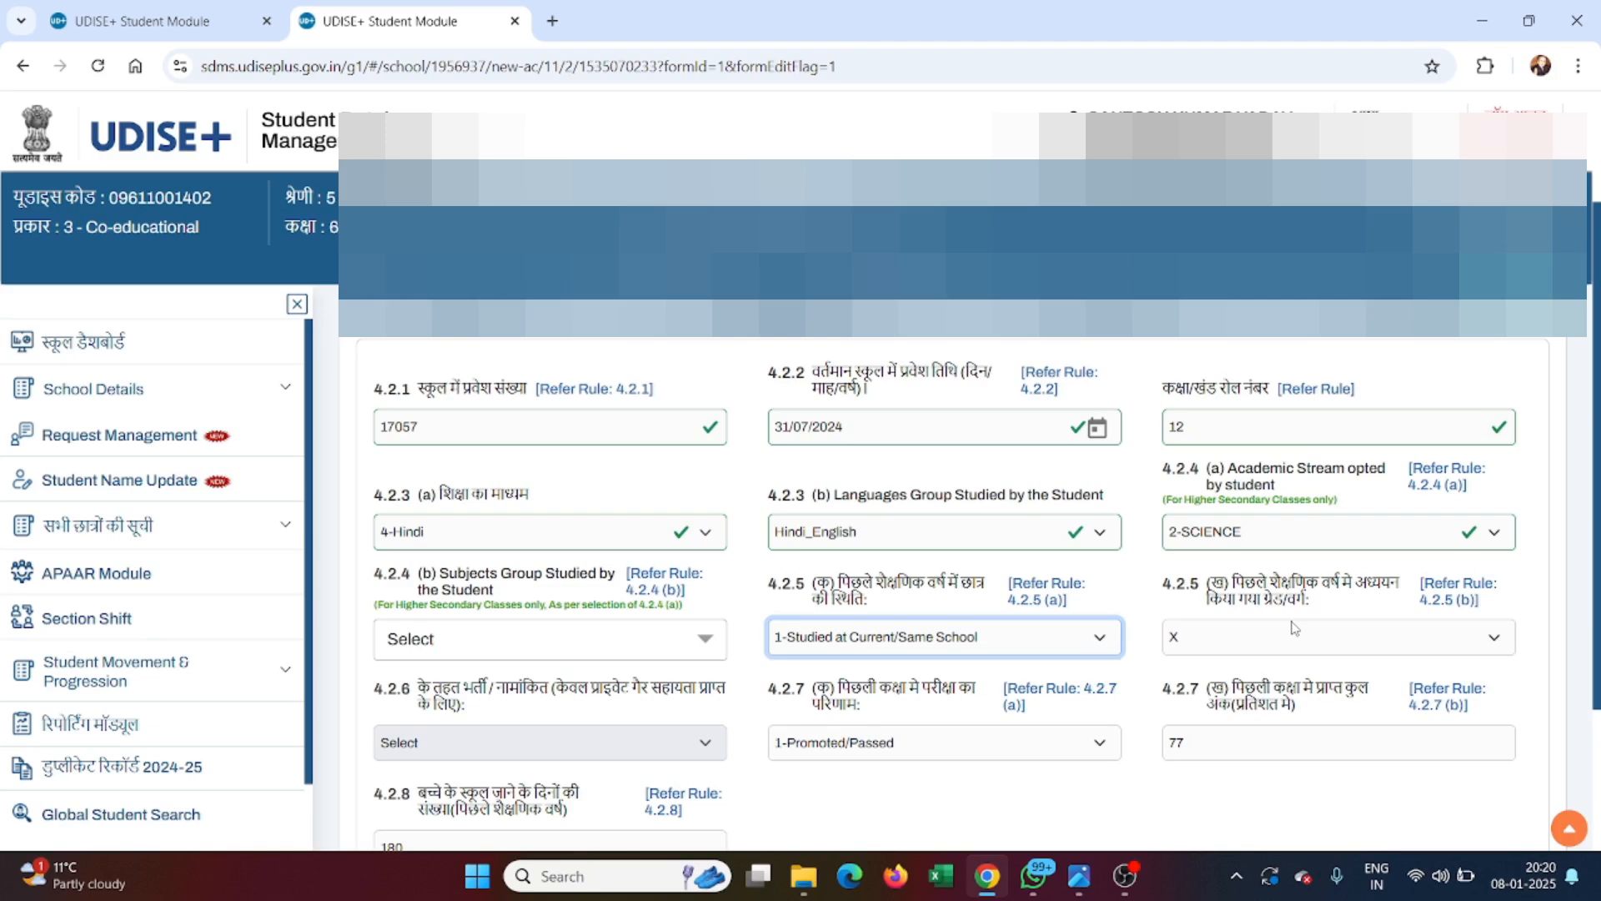
left_click(1234, 647)
left_click(1235, 647)
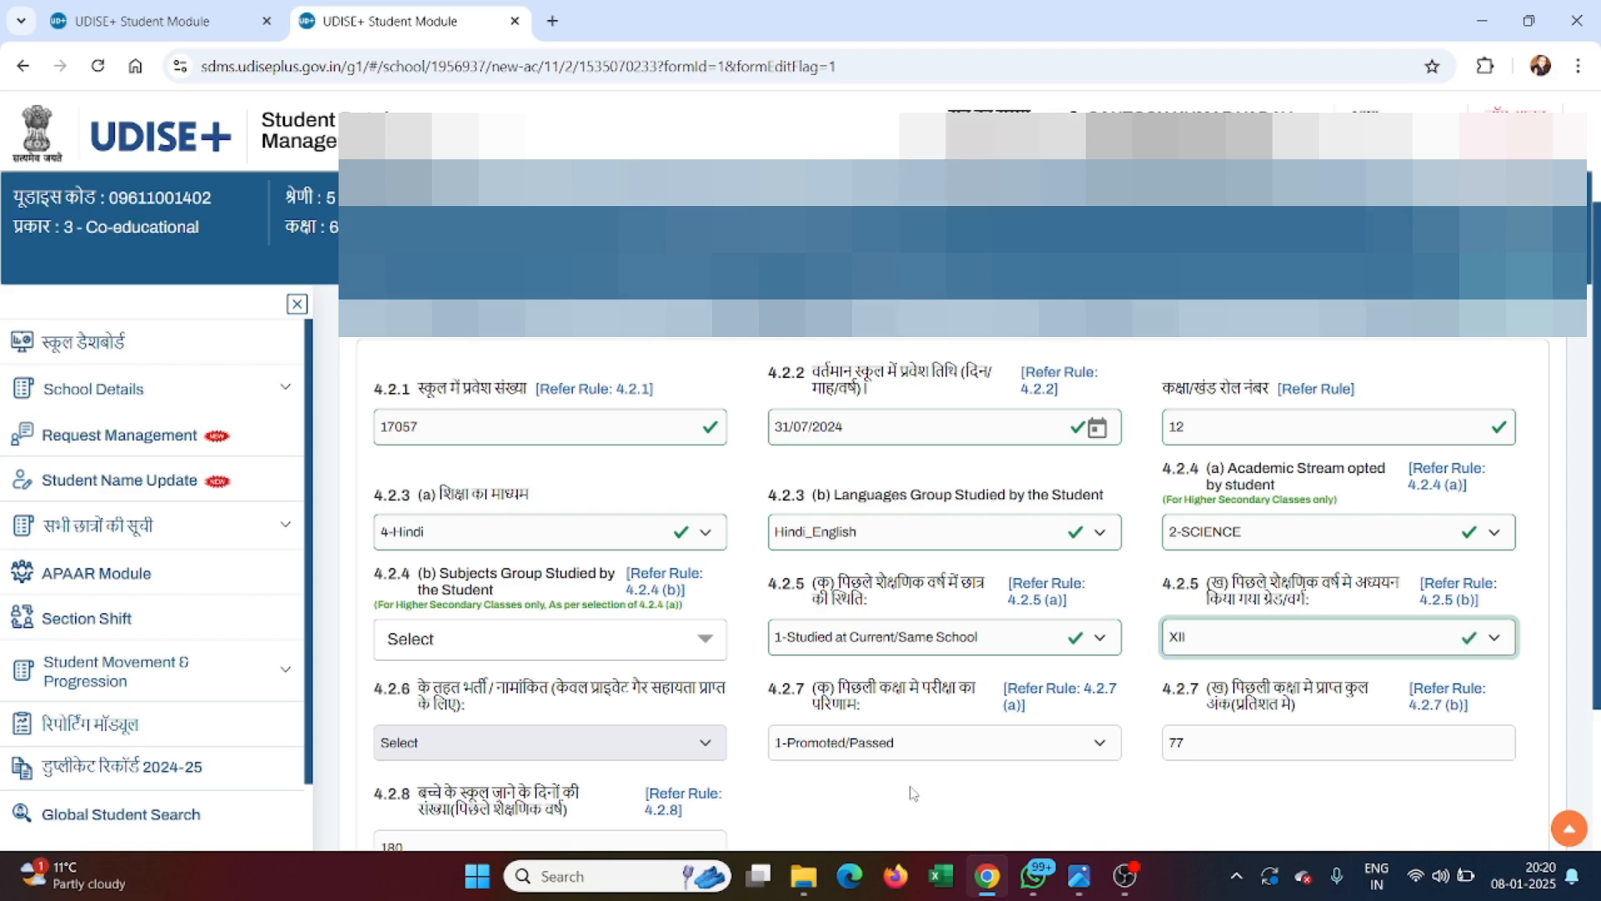
Keep the previous class's exam result as 1-Promoted/Passed and set the marks obtained to 80 percent.
left_click(934, 742)
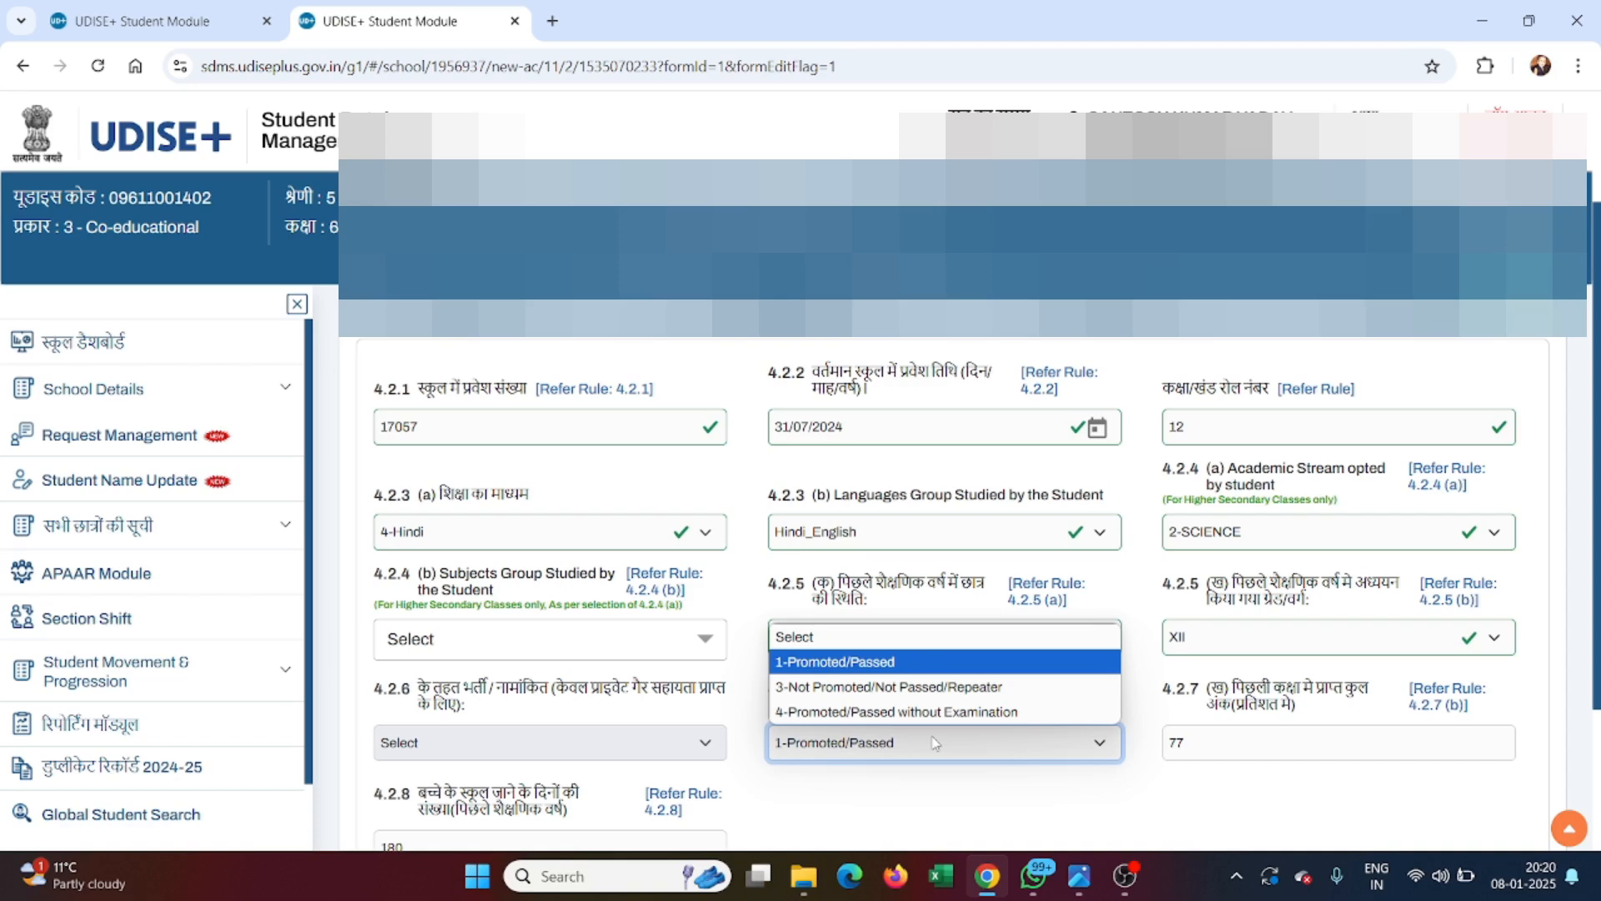
left_click(1052, 737)
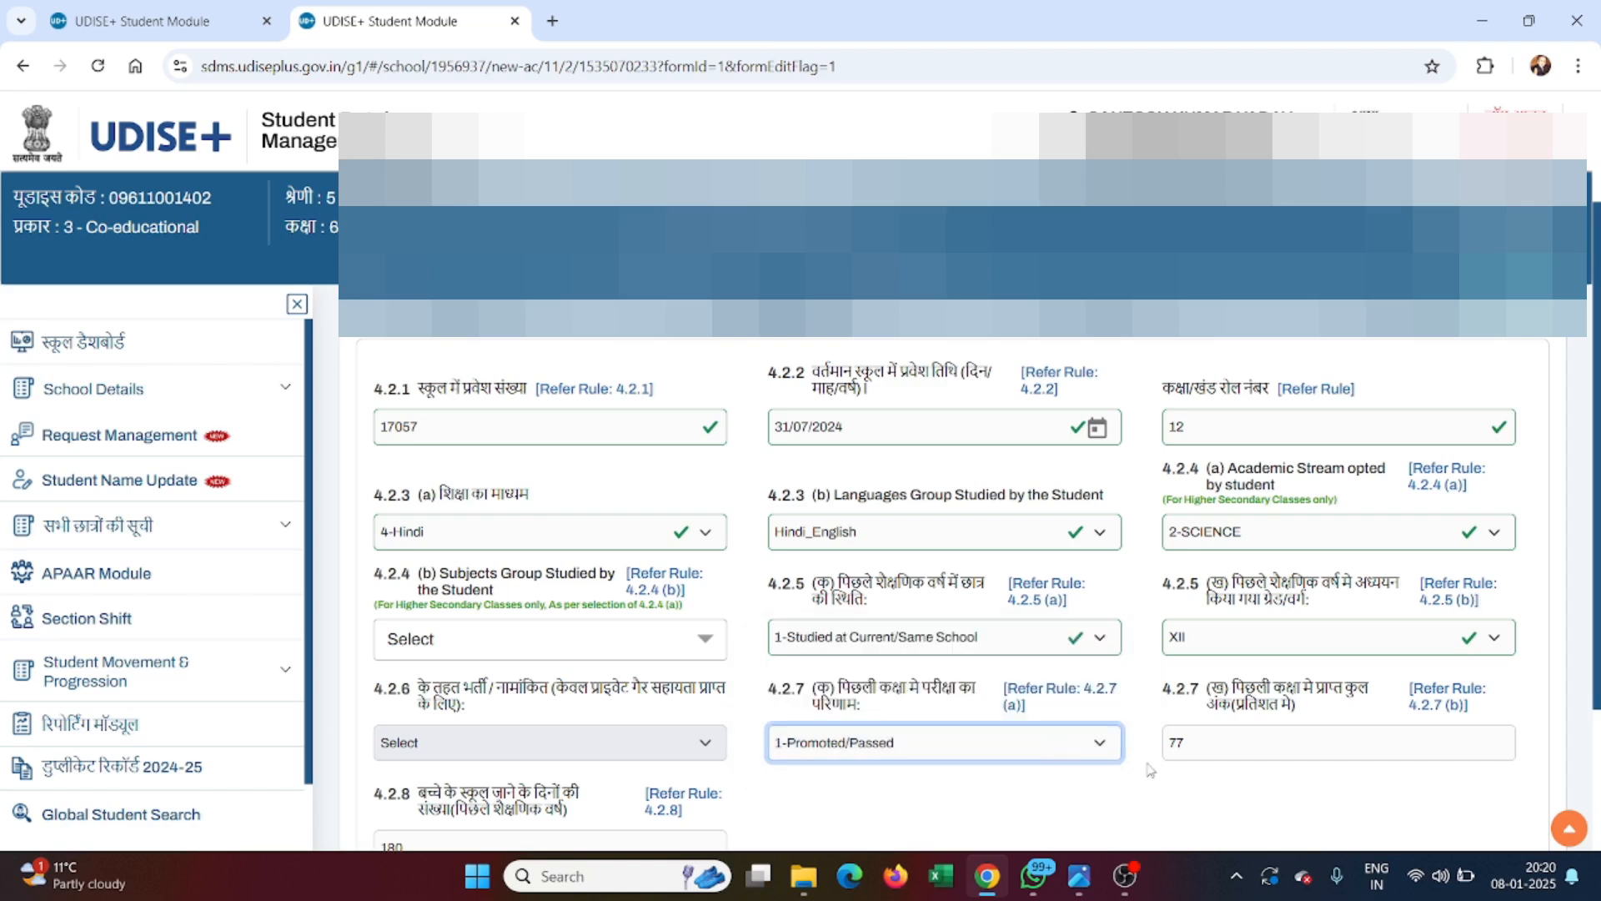
left_click(1211, 744)
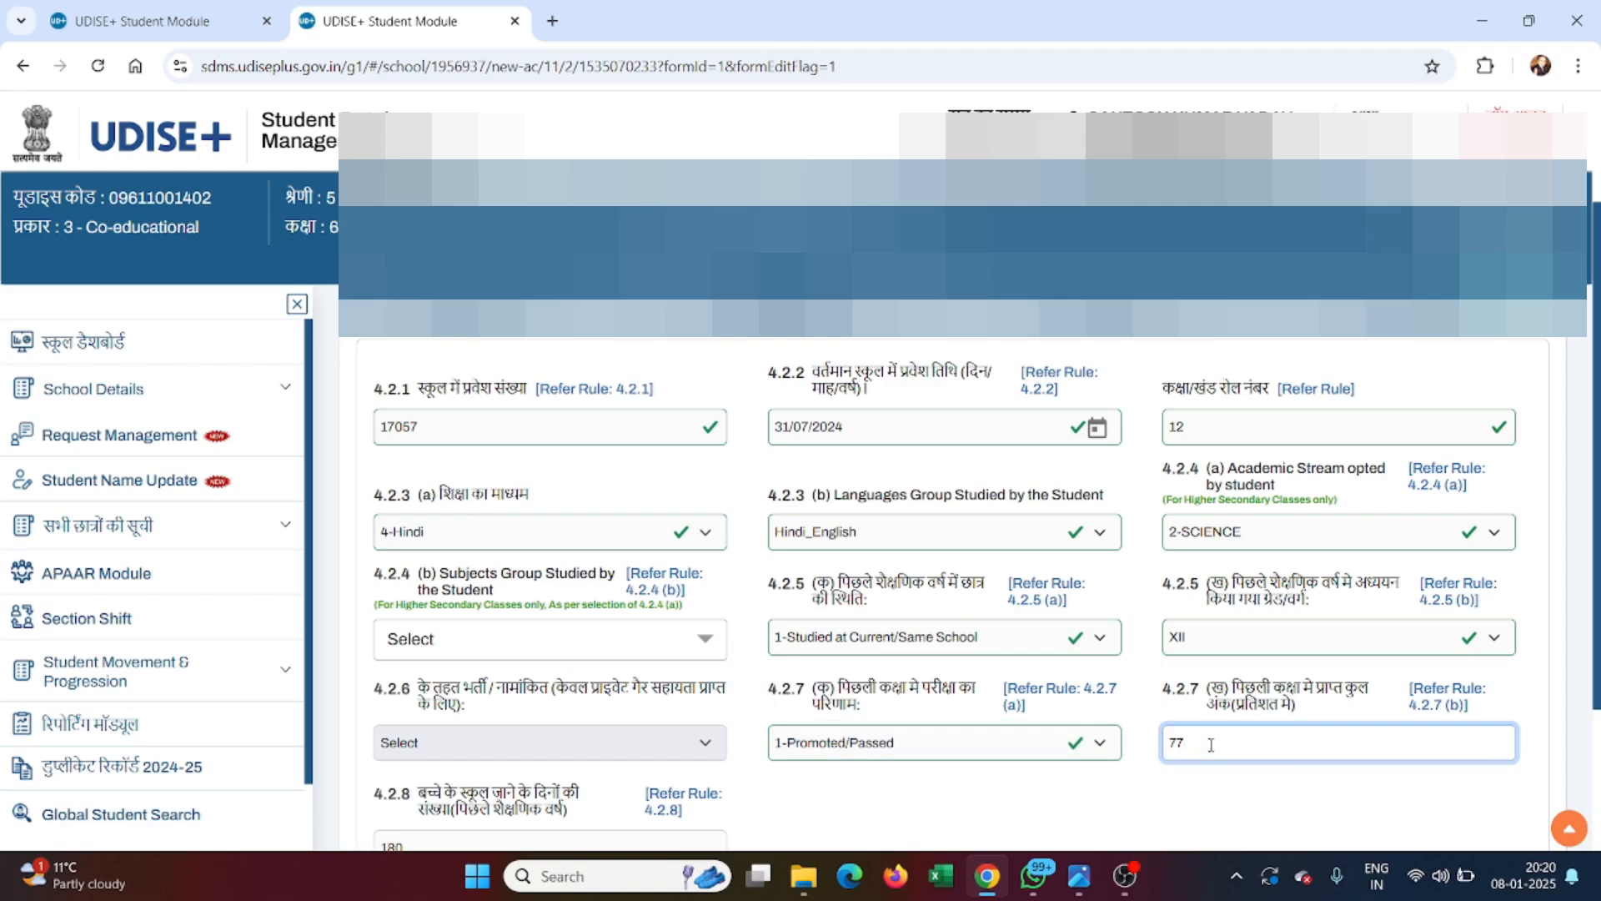
key("BackSpace")
key("BackSpace")
type("80")
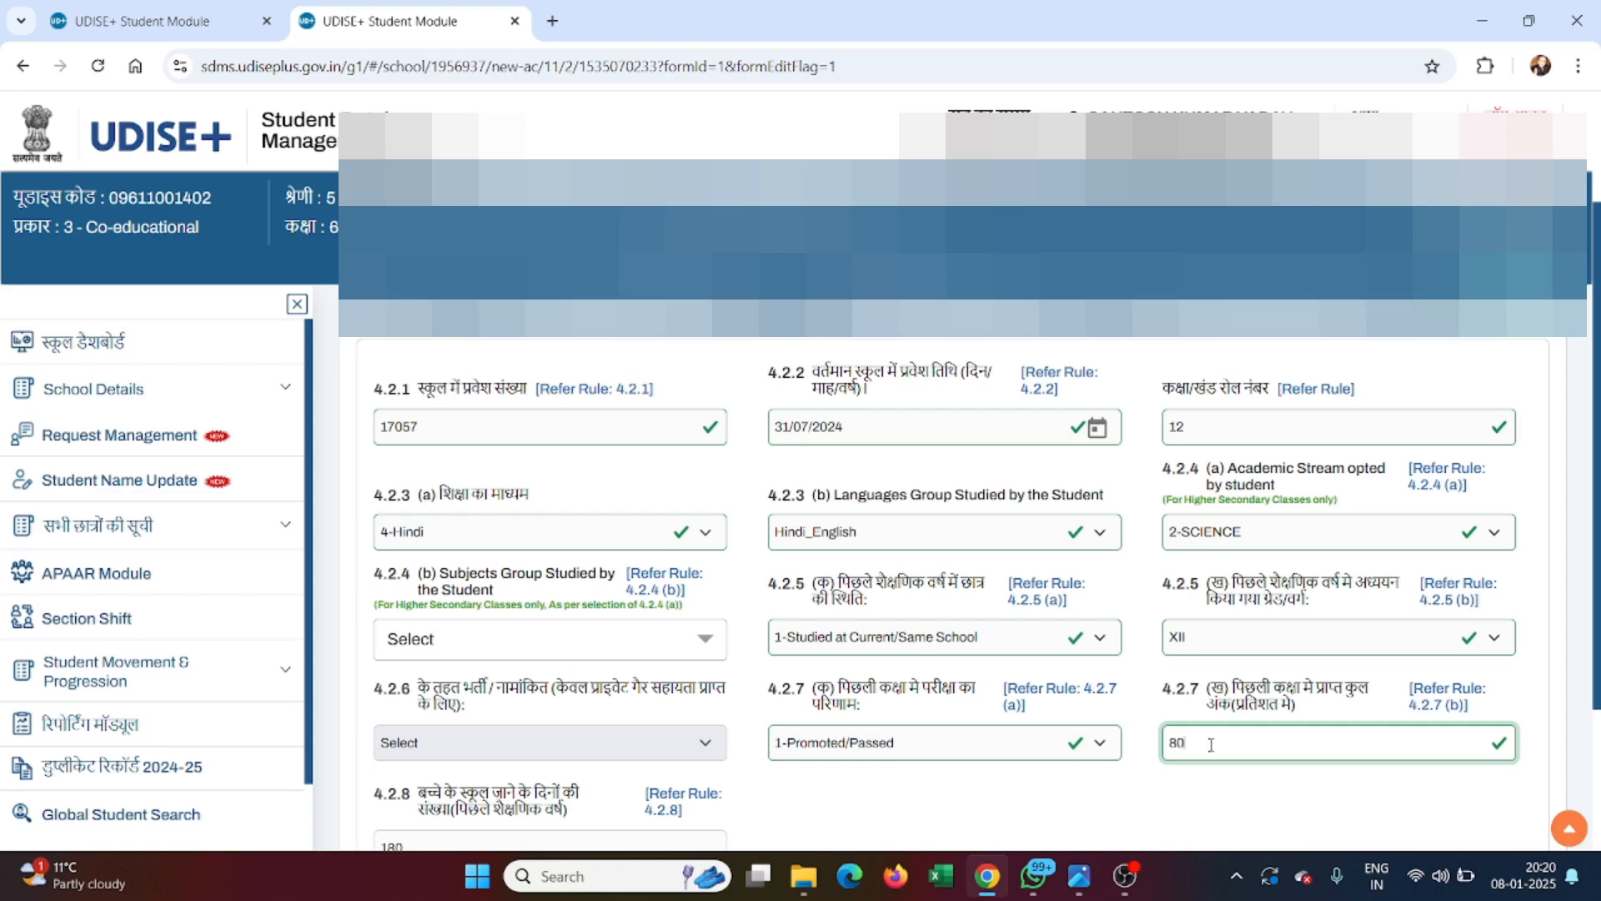
left_click(1055, 807)
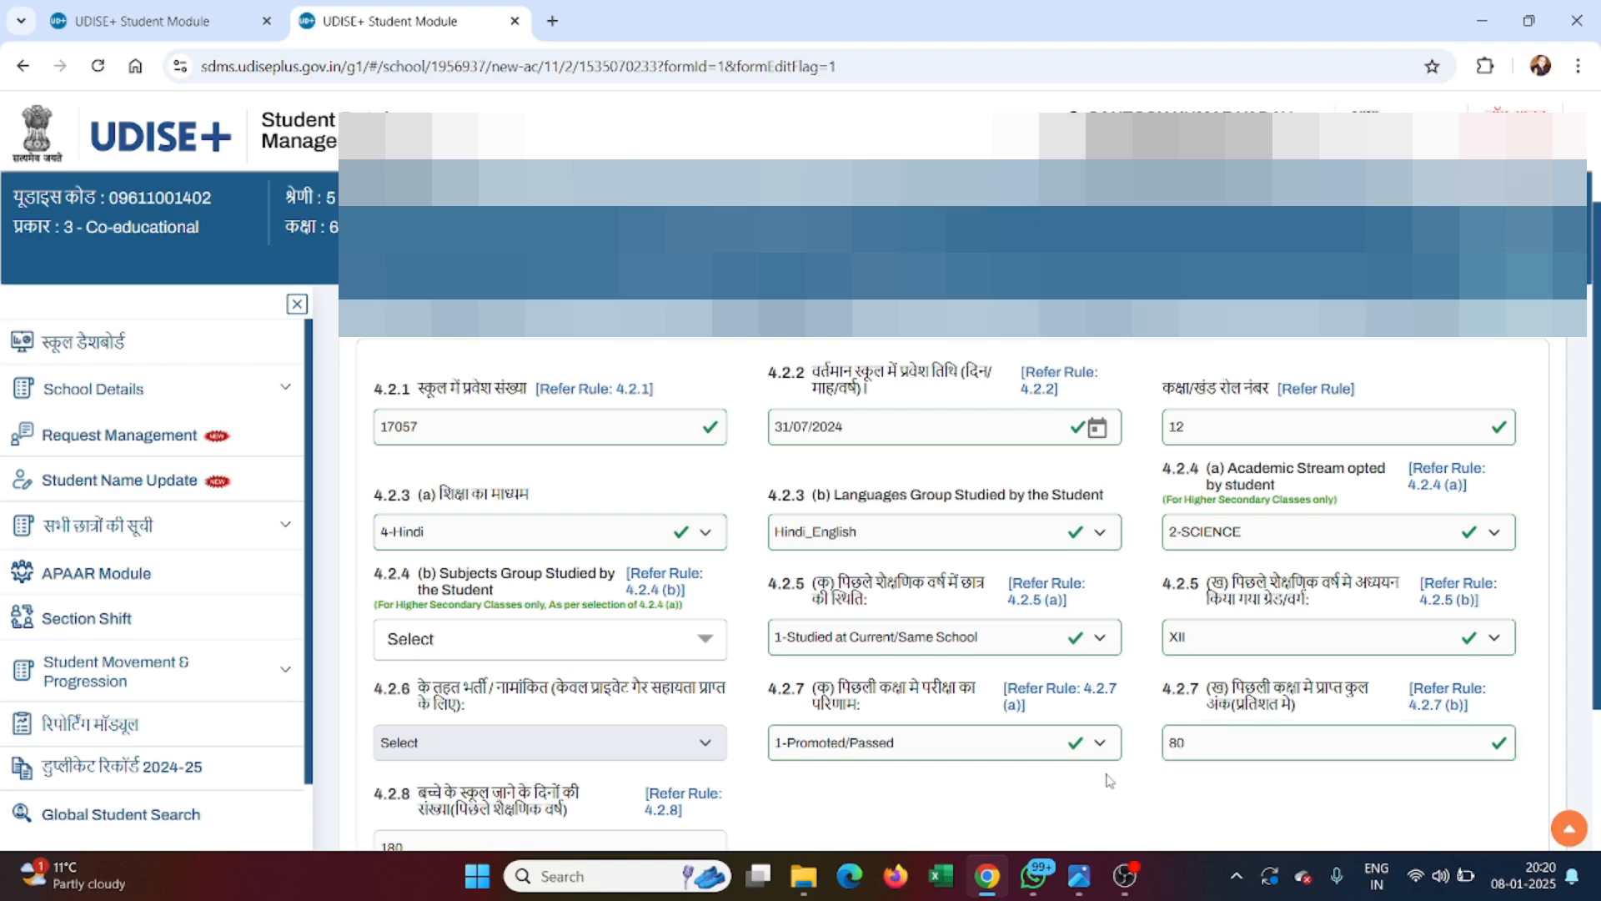
Try to add a decimal point to the previous class's marks percentage, and remove it again.
left_click(1201, 749)
type(".")
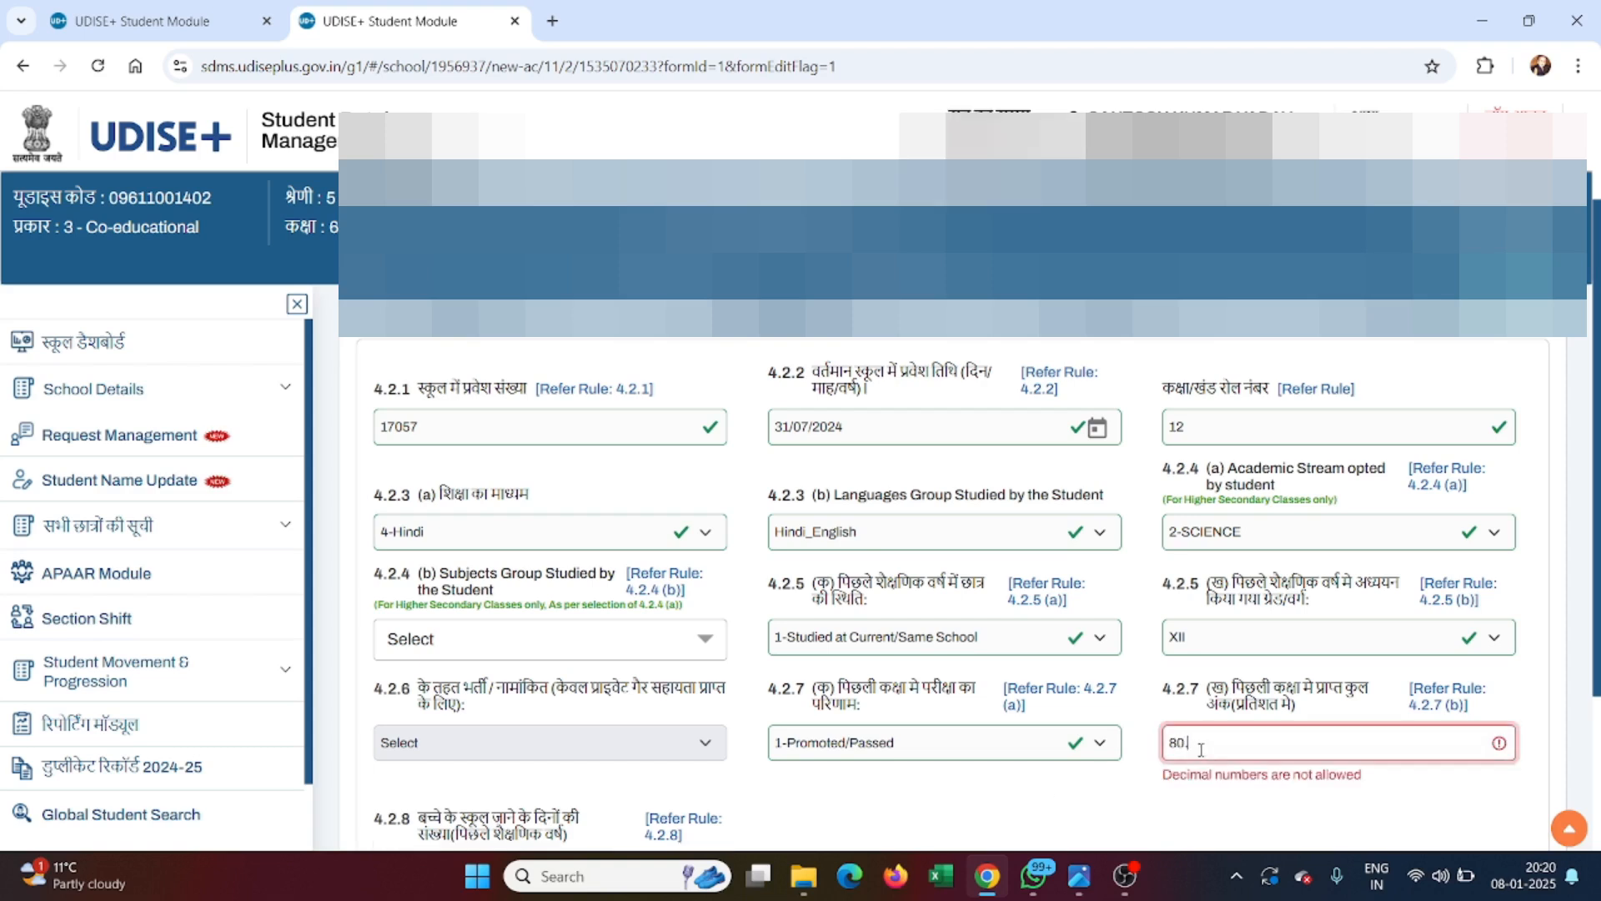
key("BackSpace")
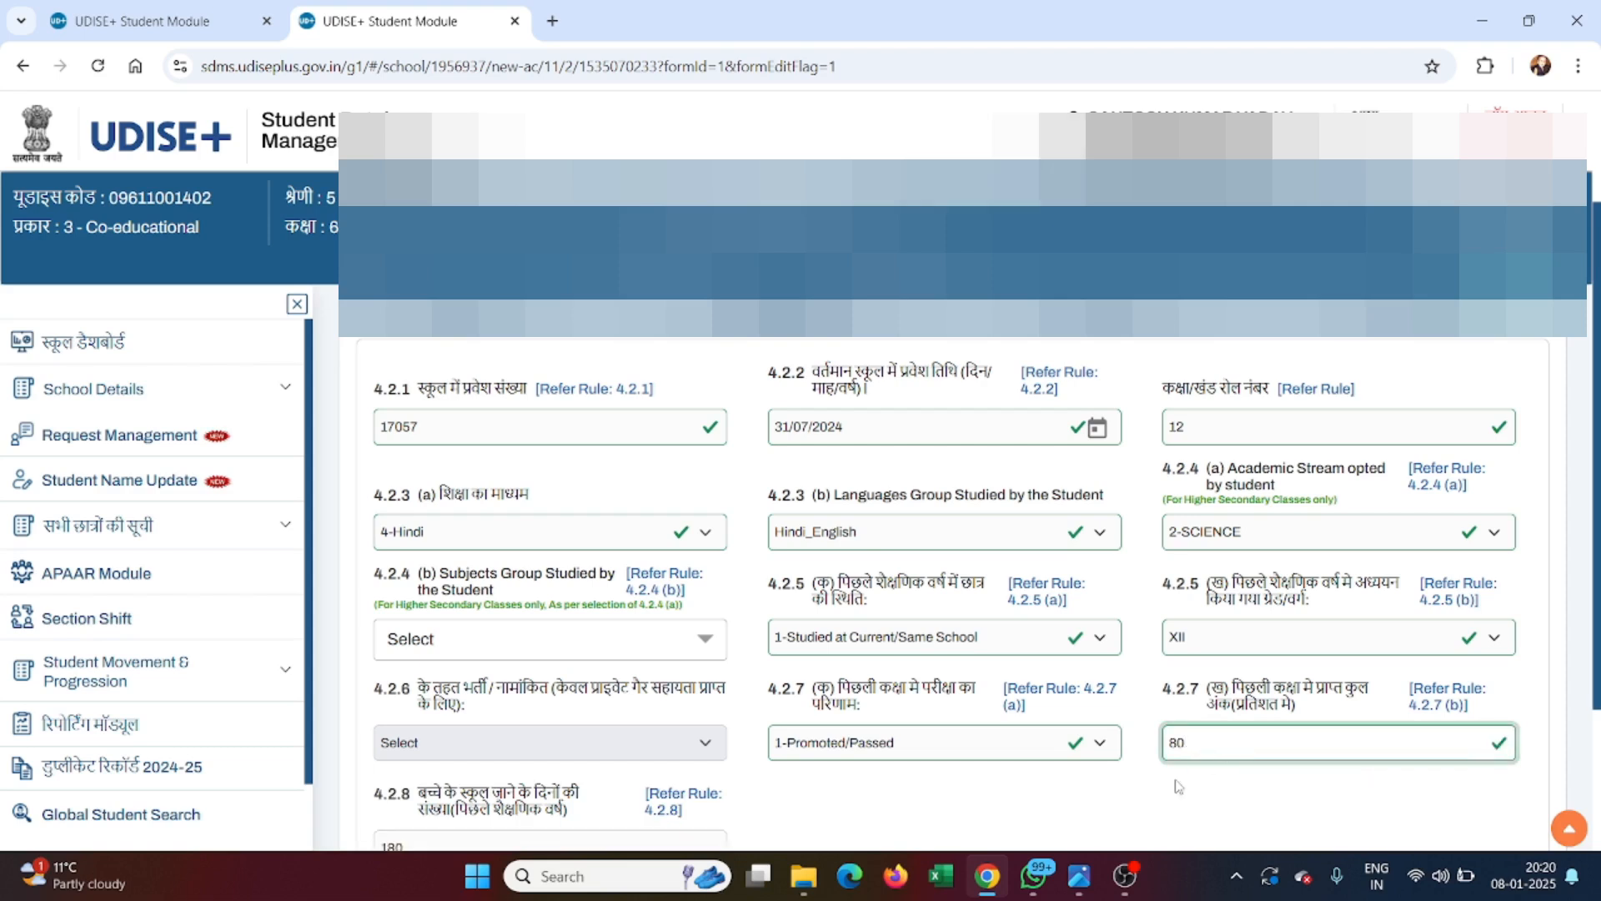
Try to save the enrolment profile with XII as the class studied in the previous year.
scroll(1088, 817, "down", 1)
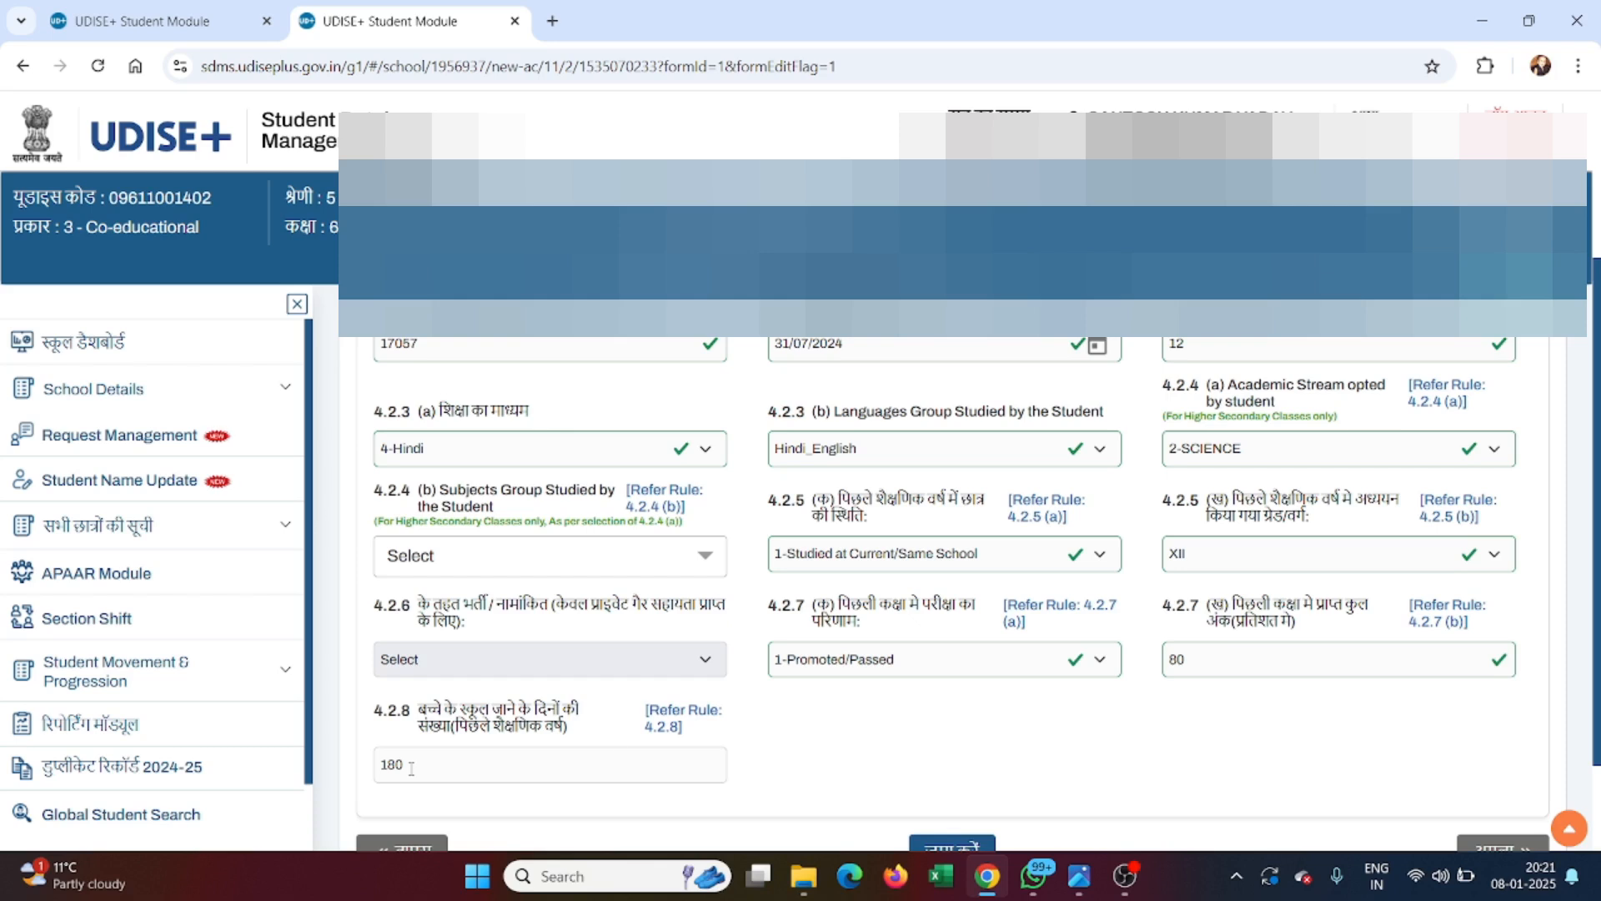
scroll(939, 778, "down", 1)
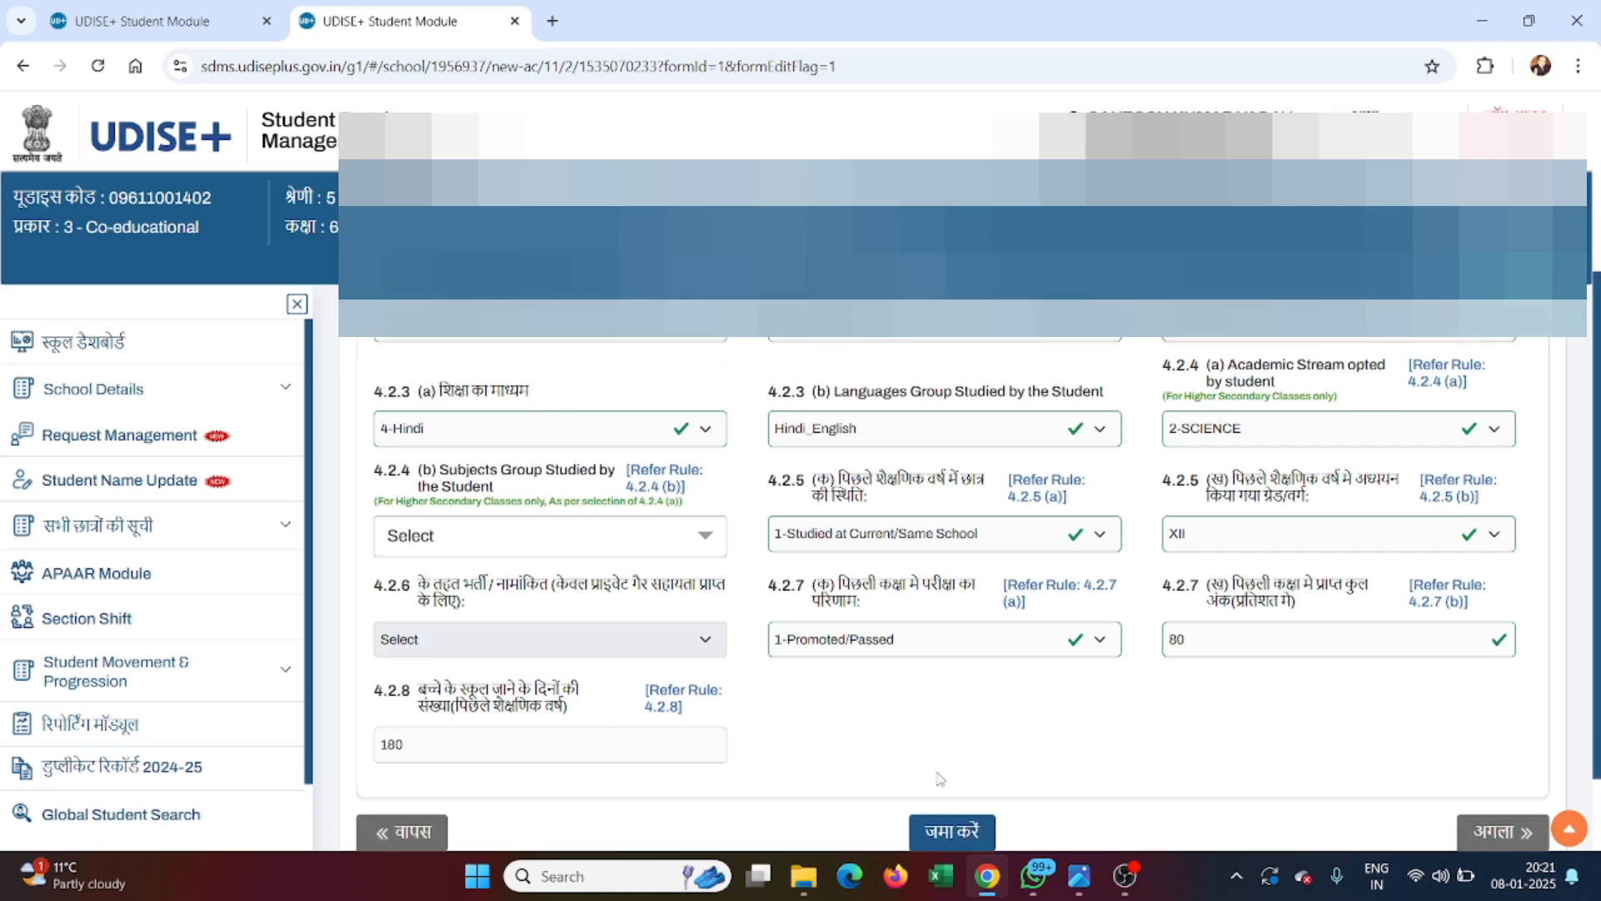
left_click(951, 812)
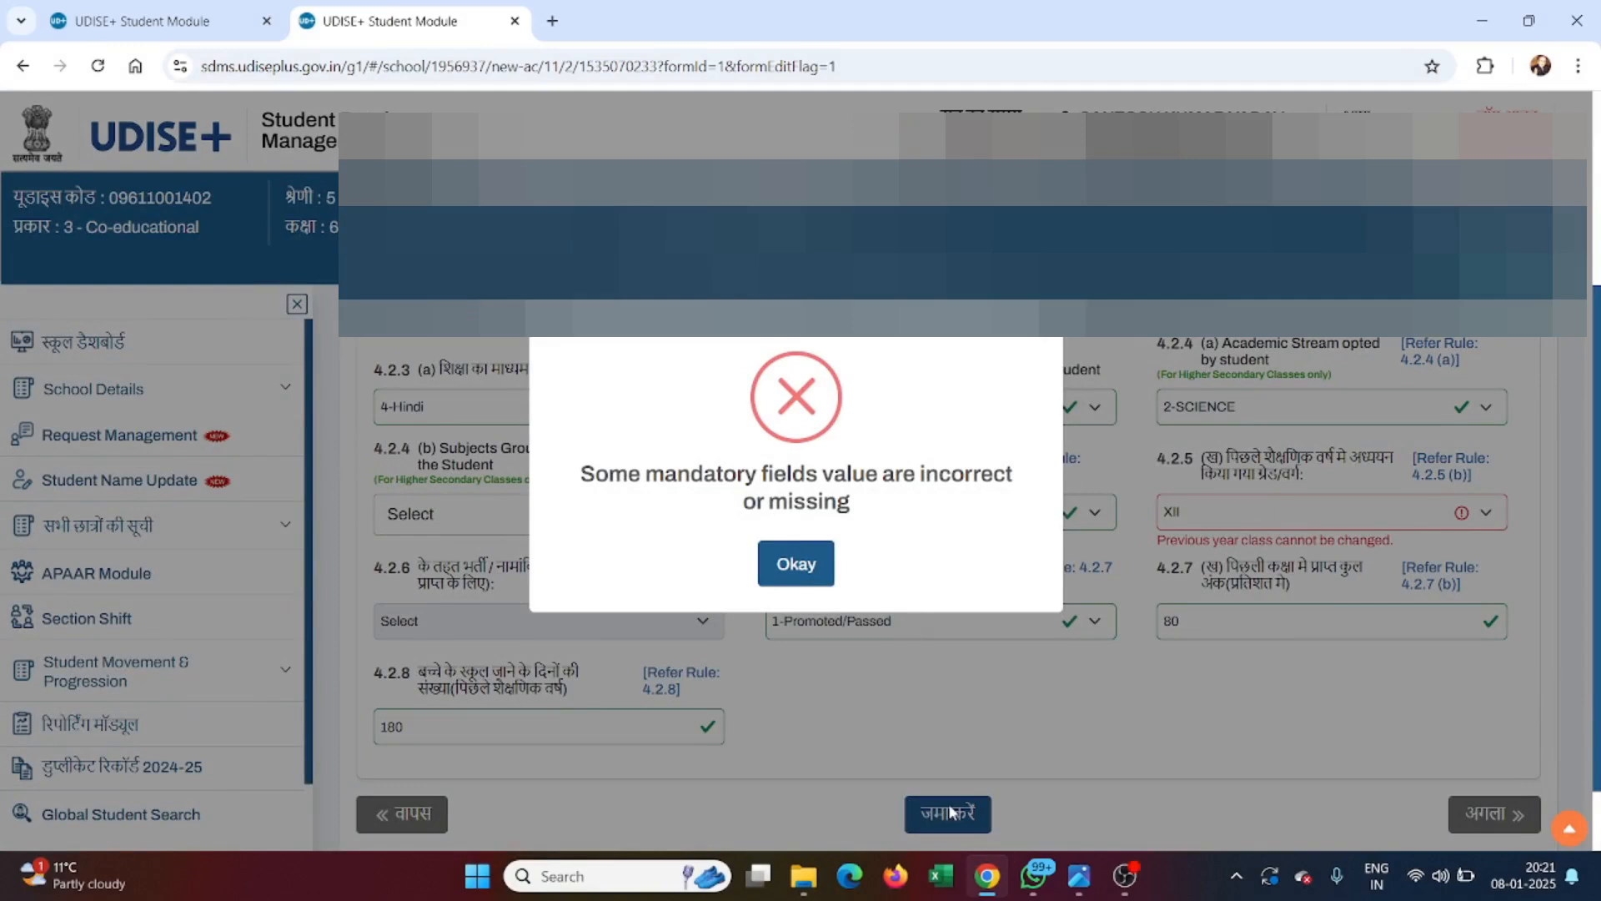
left_click(795, 581)
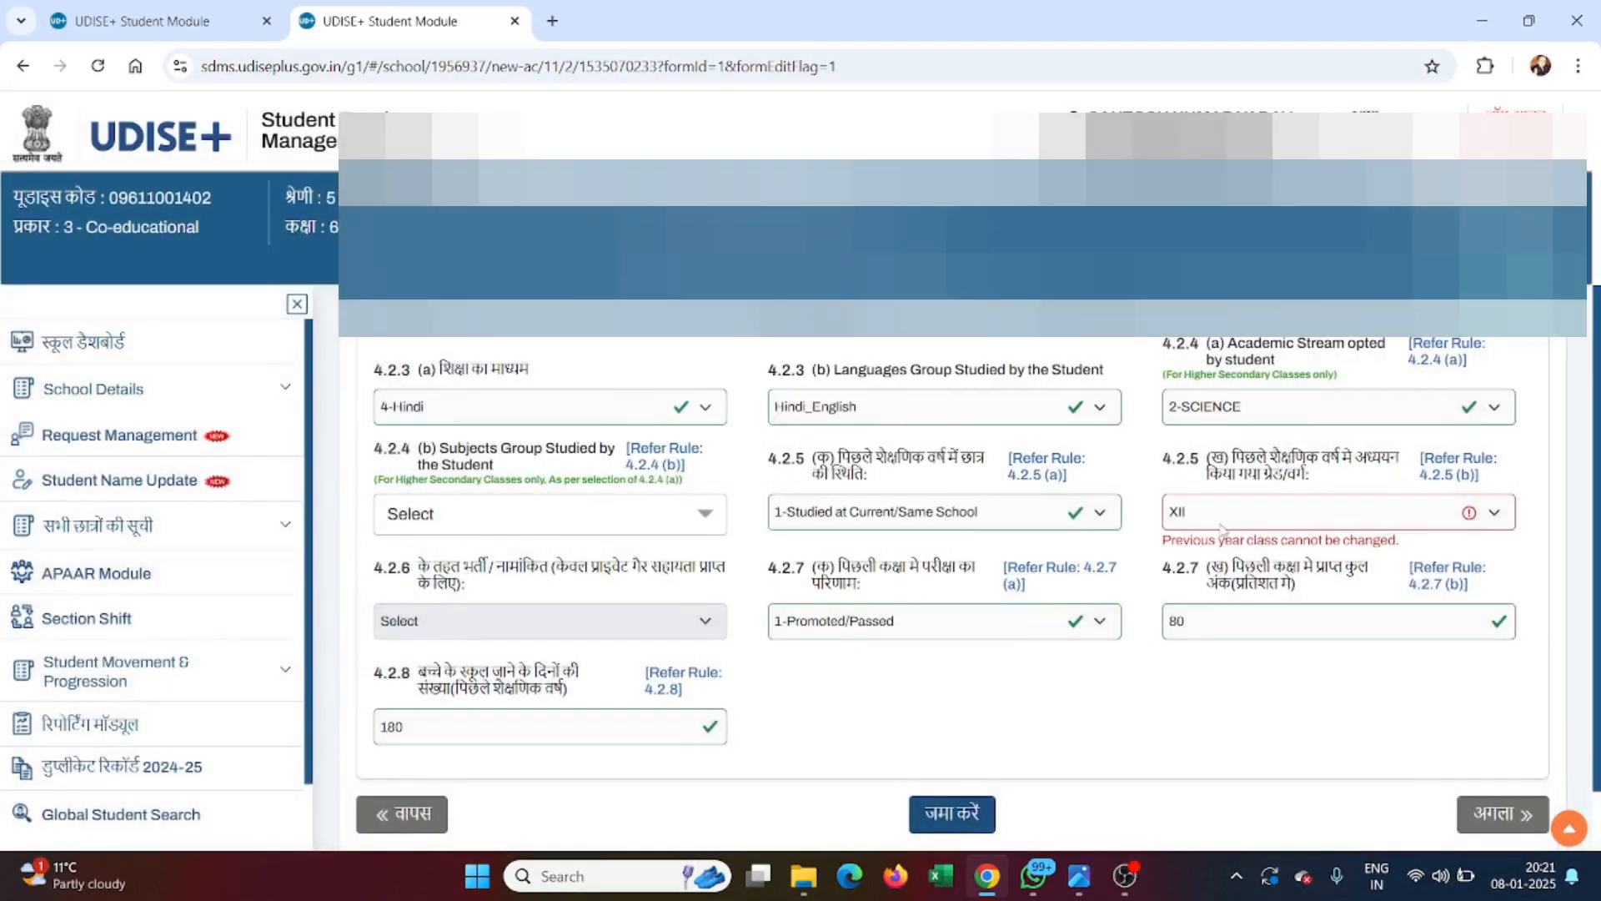
Set the class studied in the previous academic year to X, save the enrolment profile and continue to the facility profile.
left_click(1499, 517)
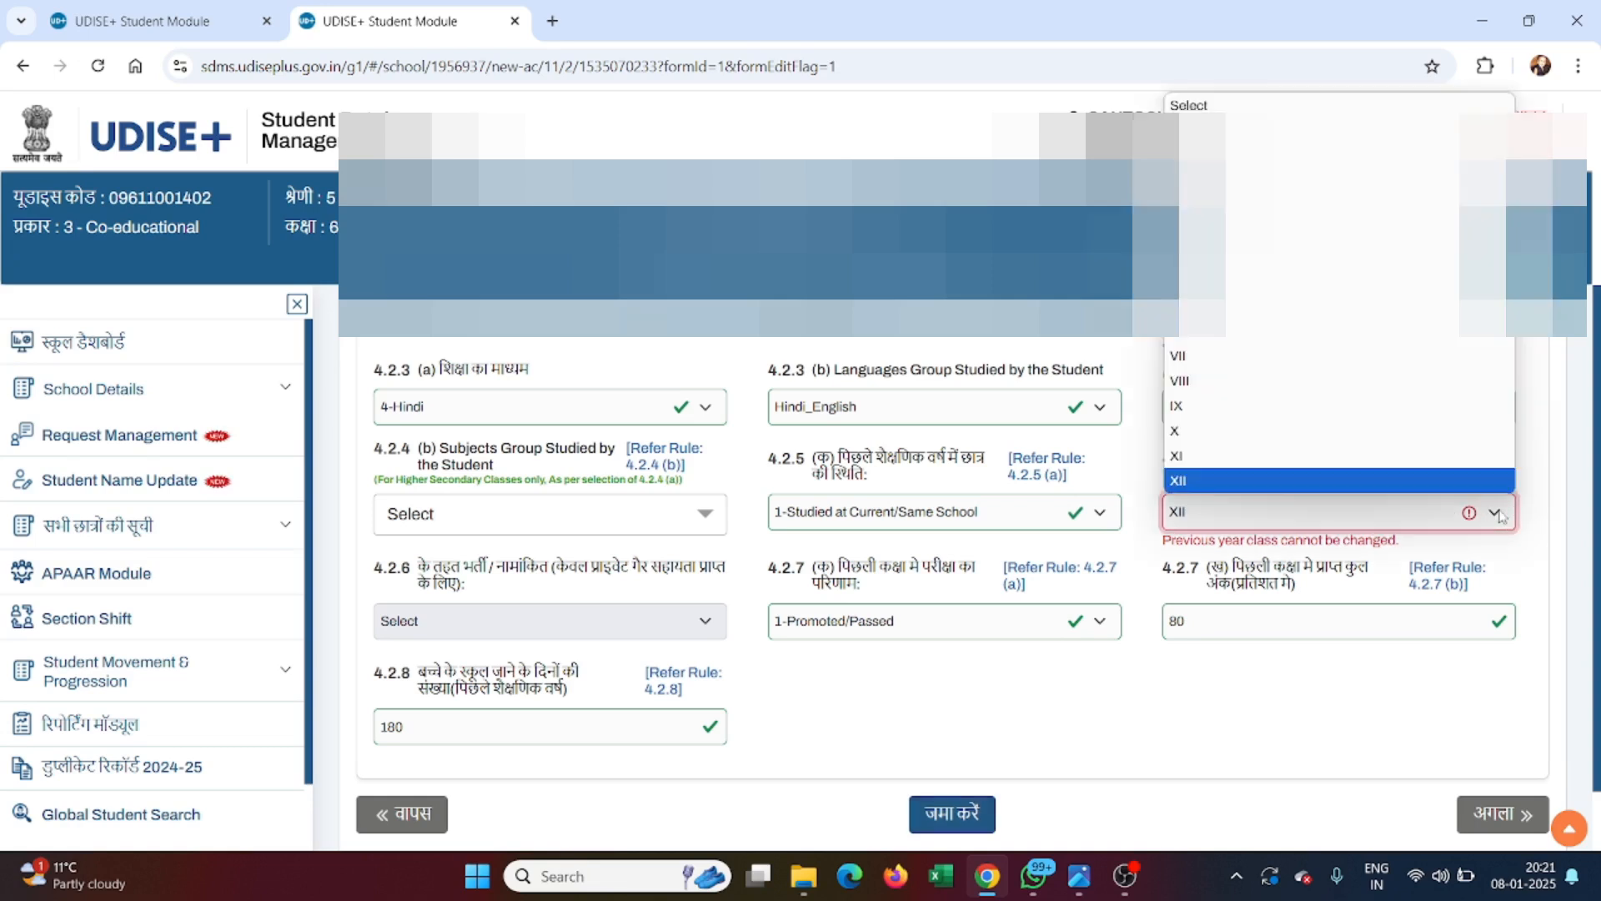
left_click(1435, 431)
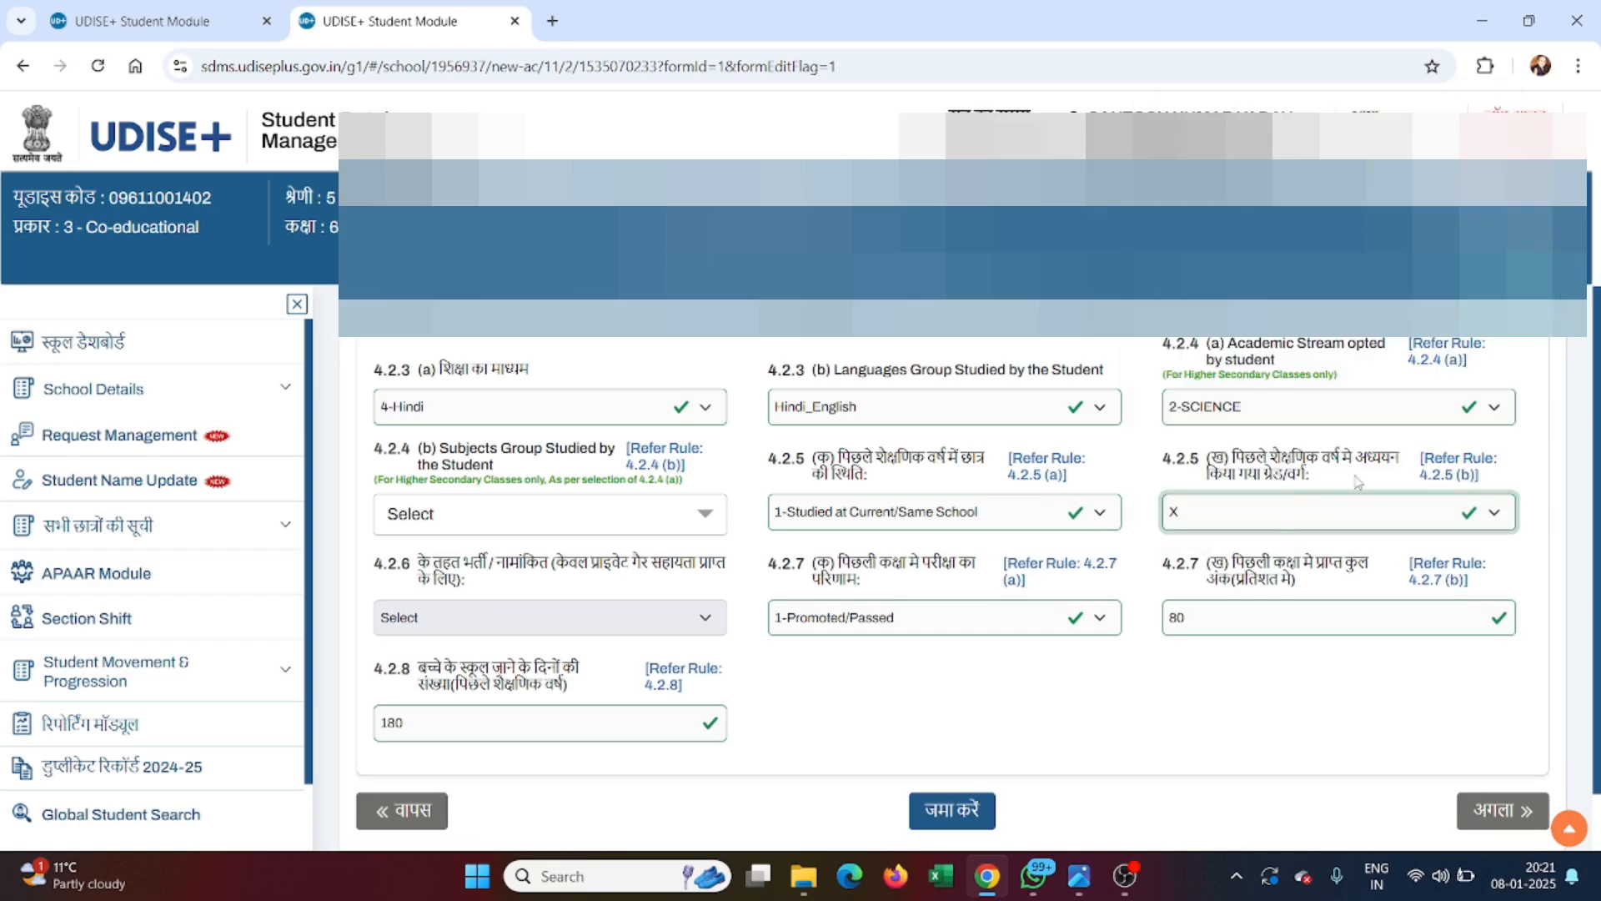
left_click(1051, 744)
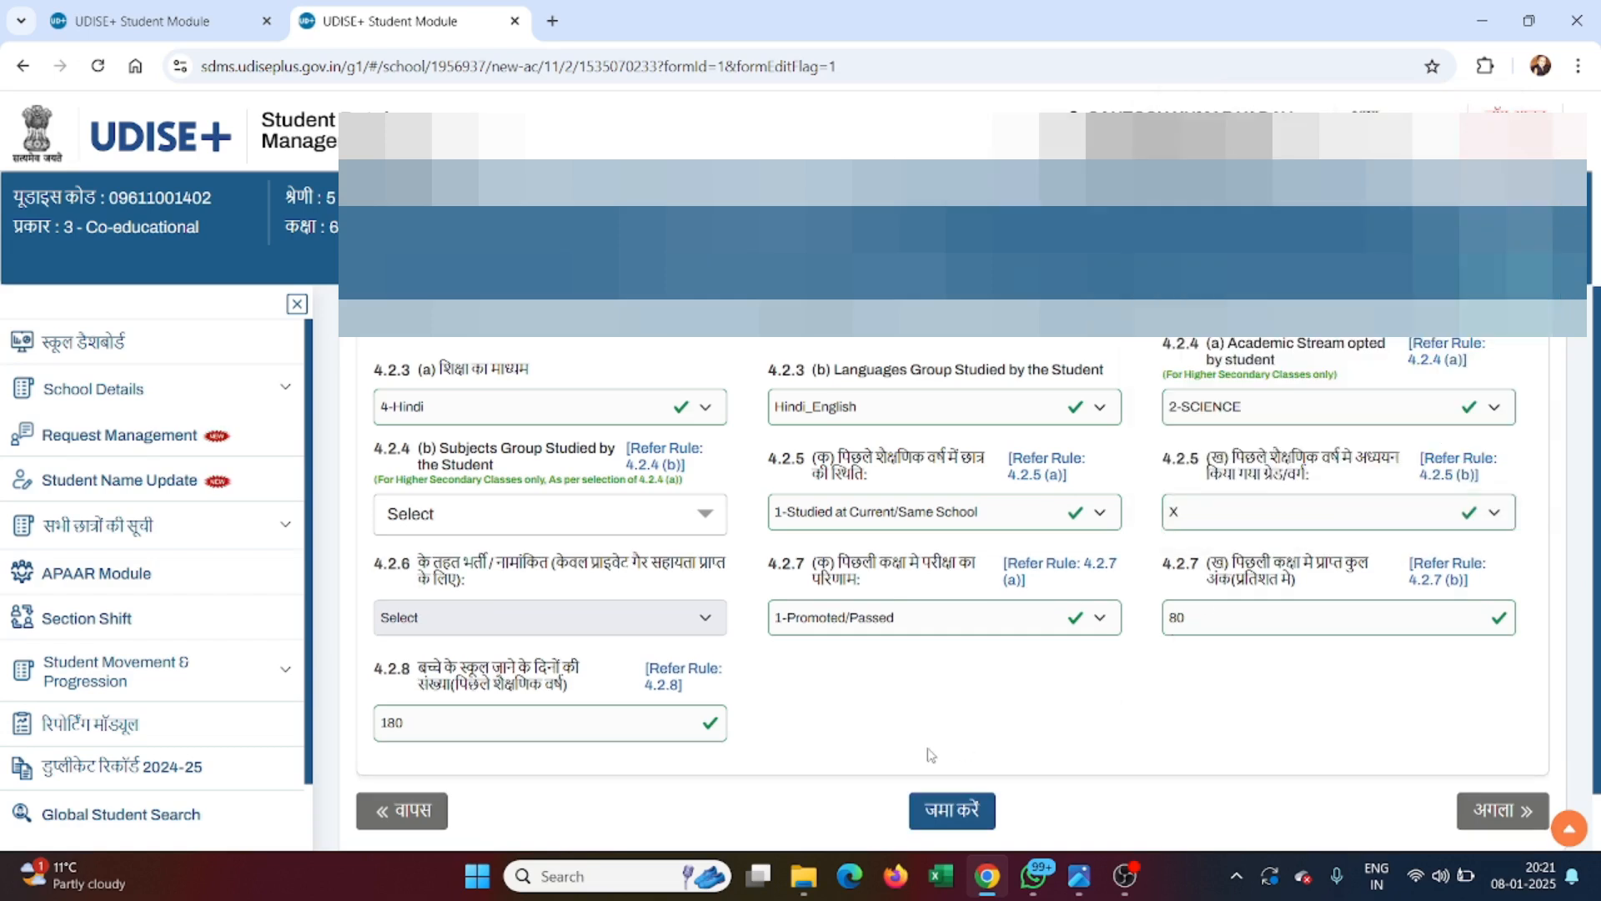
left_click(944, 814)
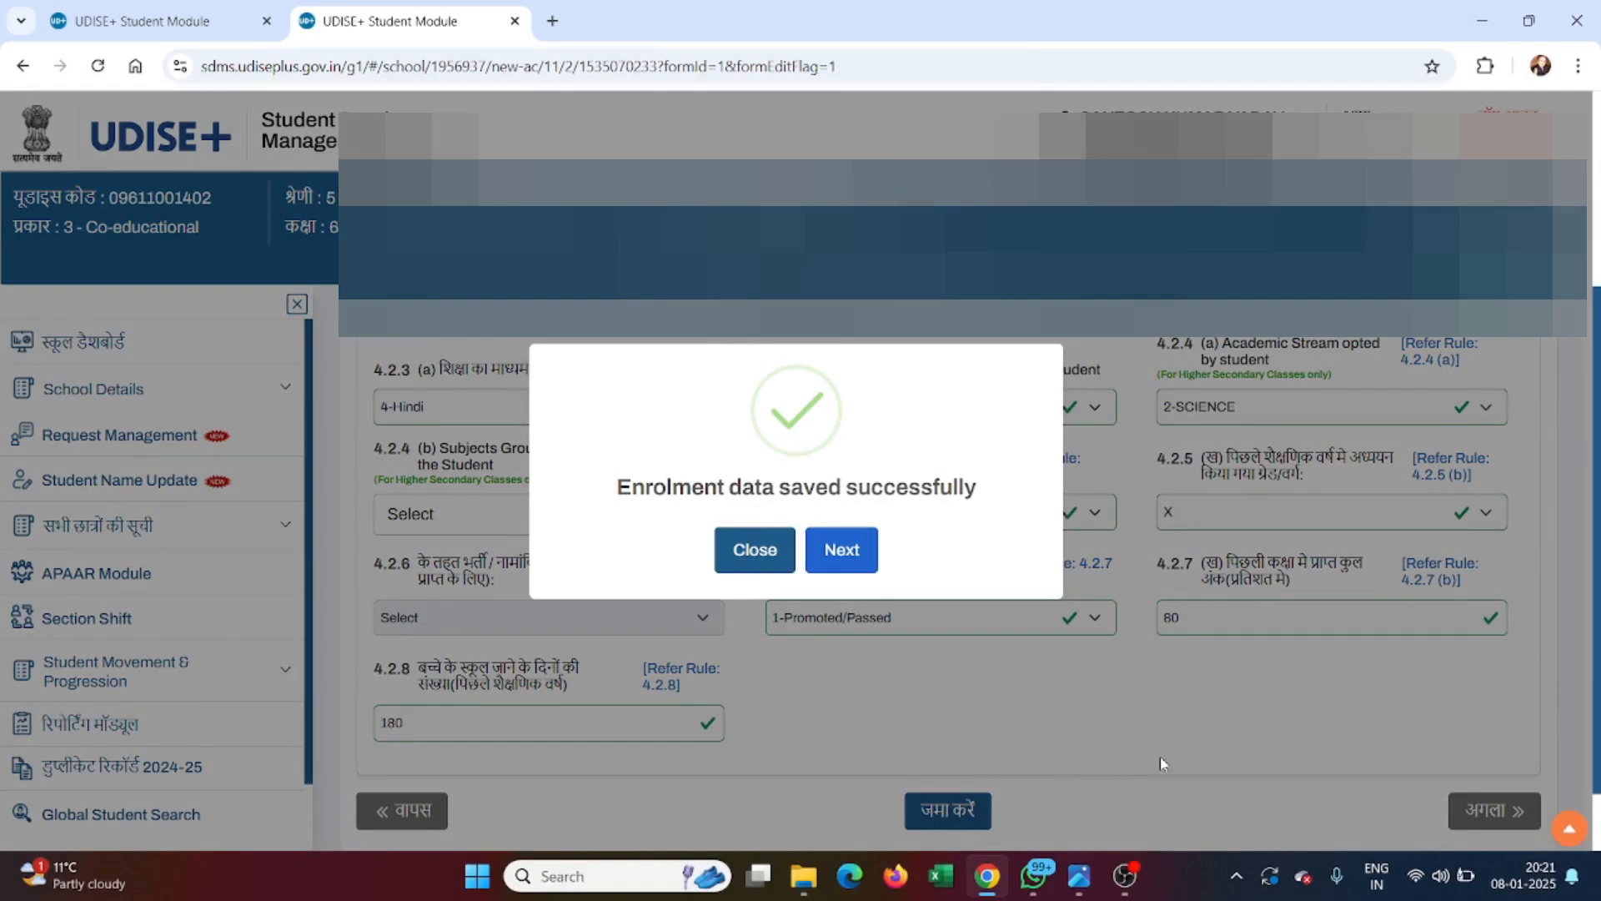
left_click(840, 549)
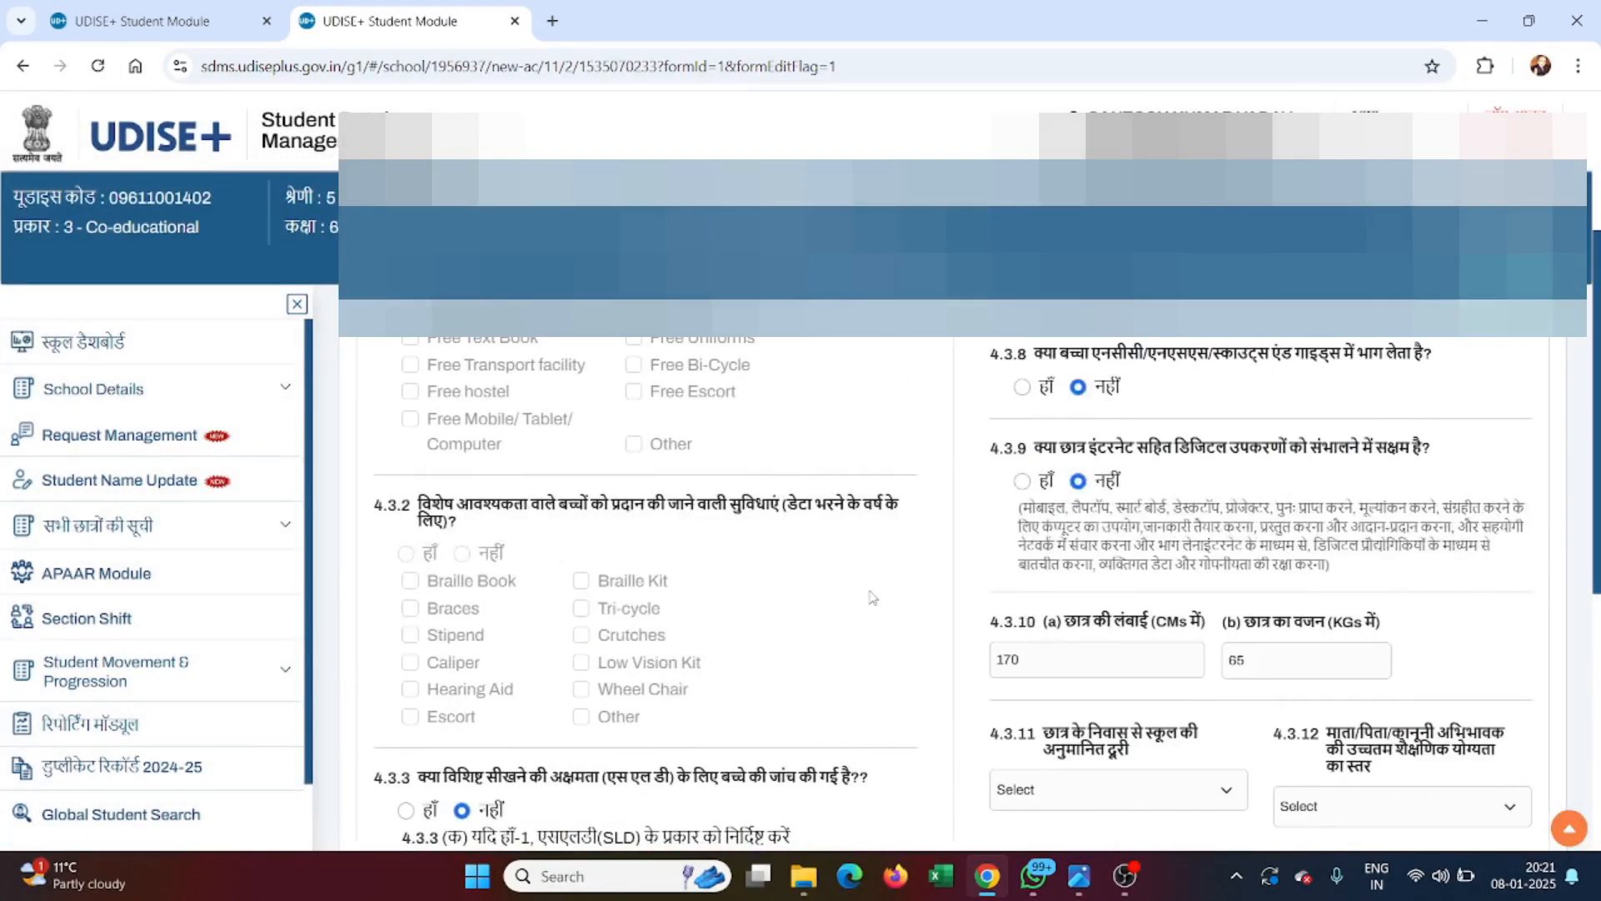
Answer yes (हाँ) to the Autism Spectrum Disorder screening question 4.3.4 in the facility profile.
scroll(872, 597, "up", 4)
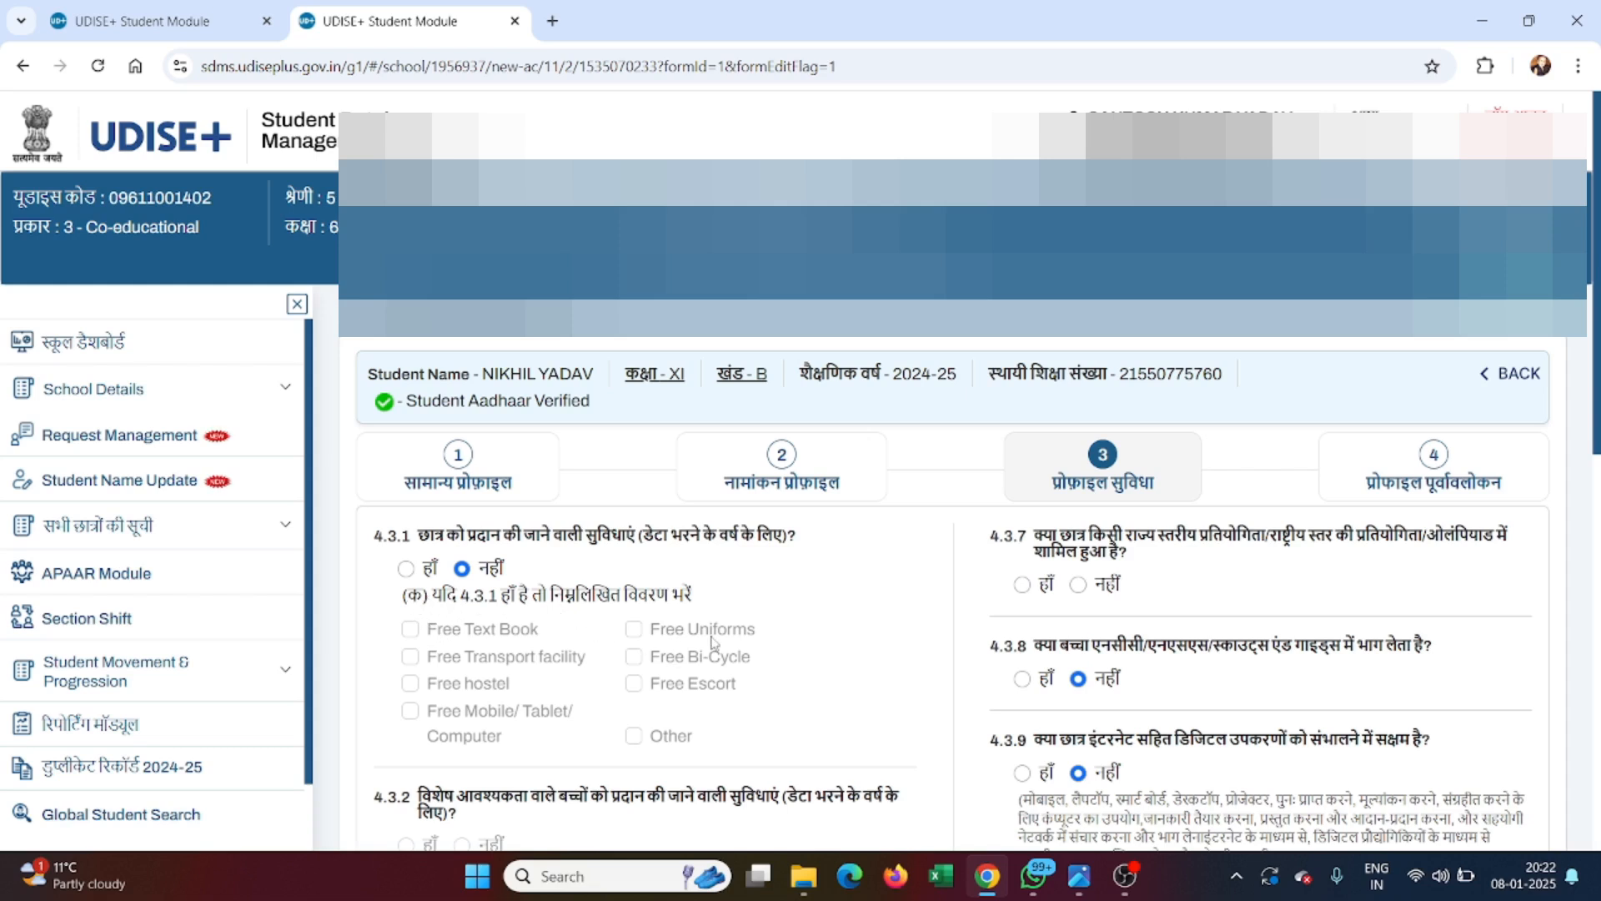
scroll(888, 645, "down", 3)
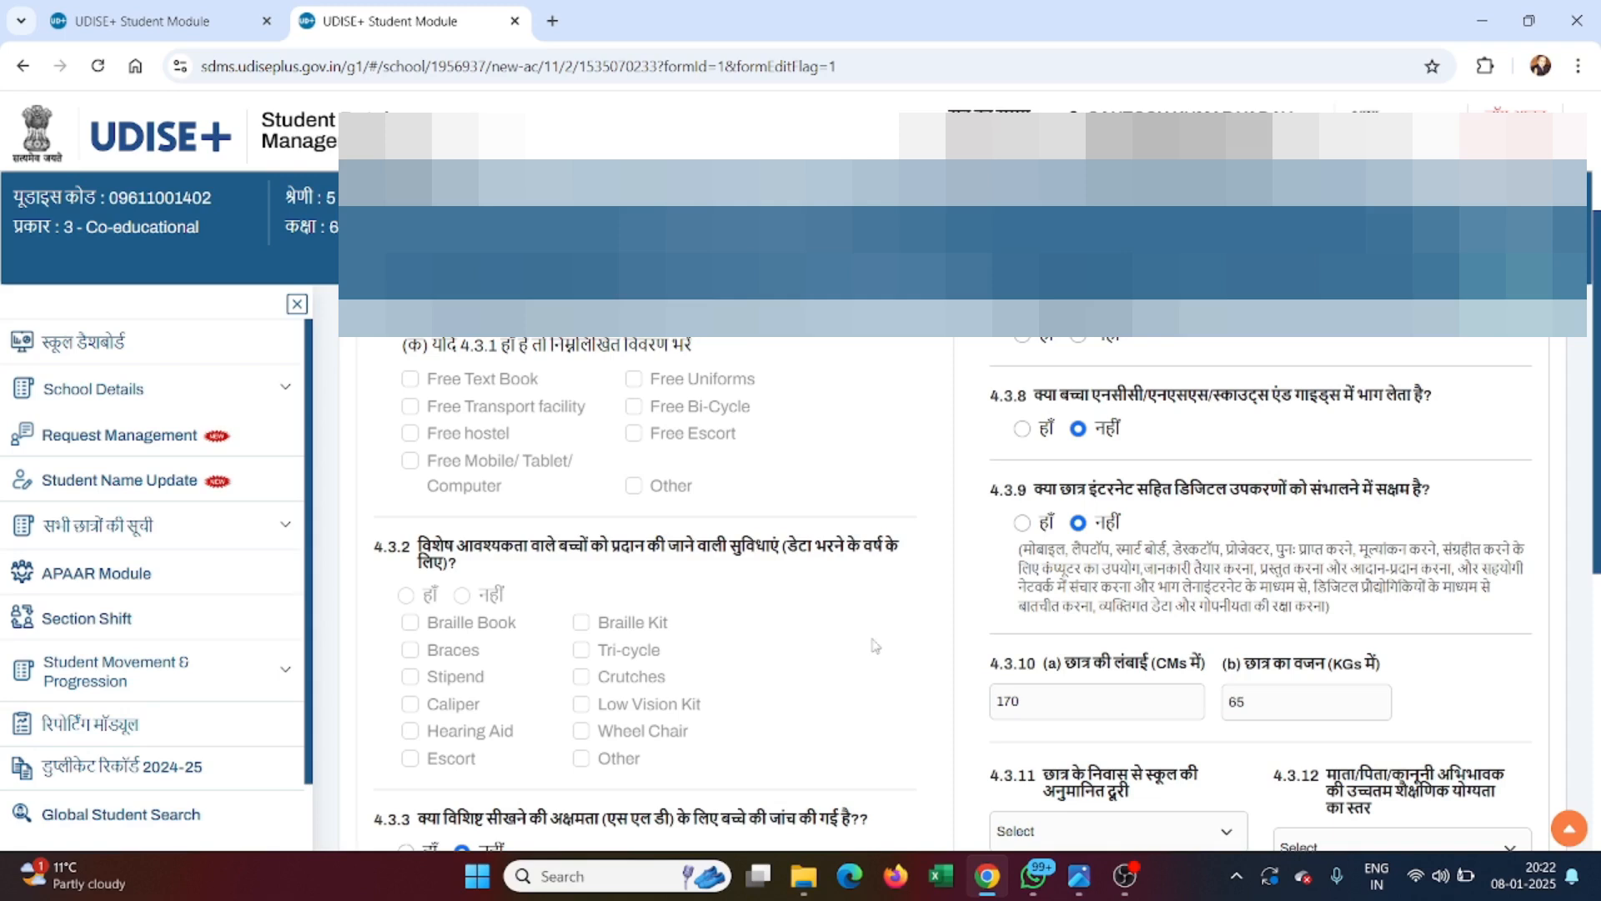
scroll(834, 648, "down", 1)
scroll(833, 647, "down", 2)
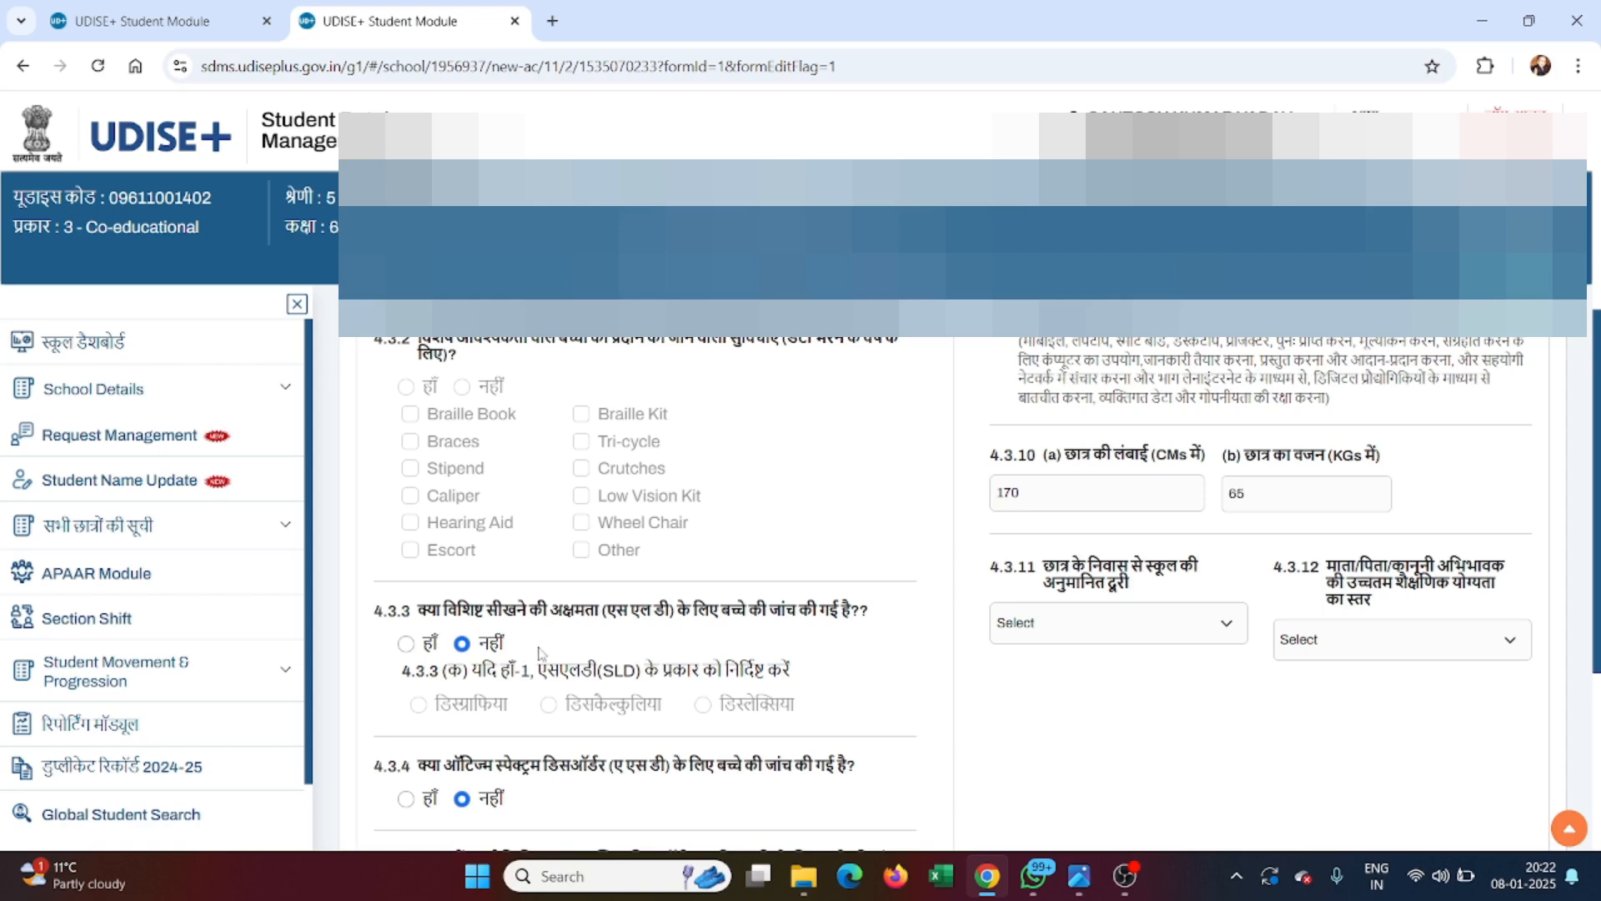
scroll(541, 653, "down", 2)
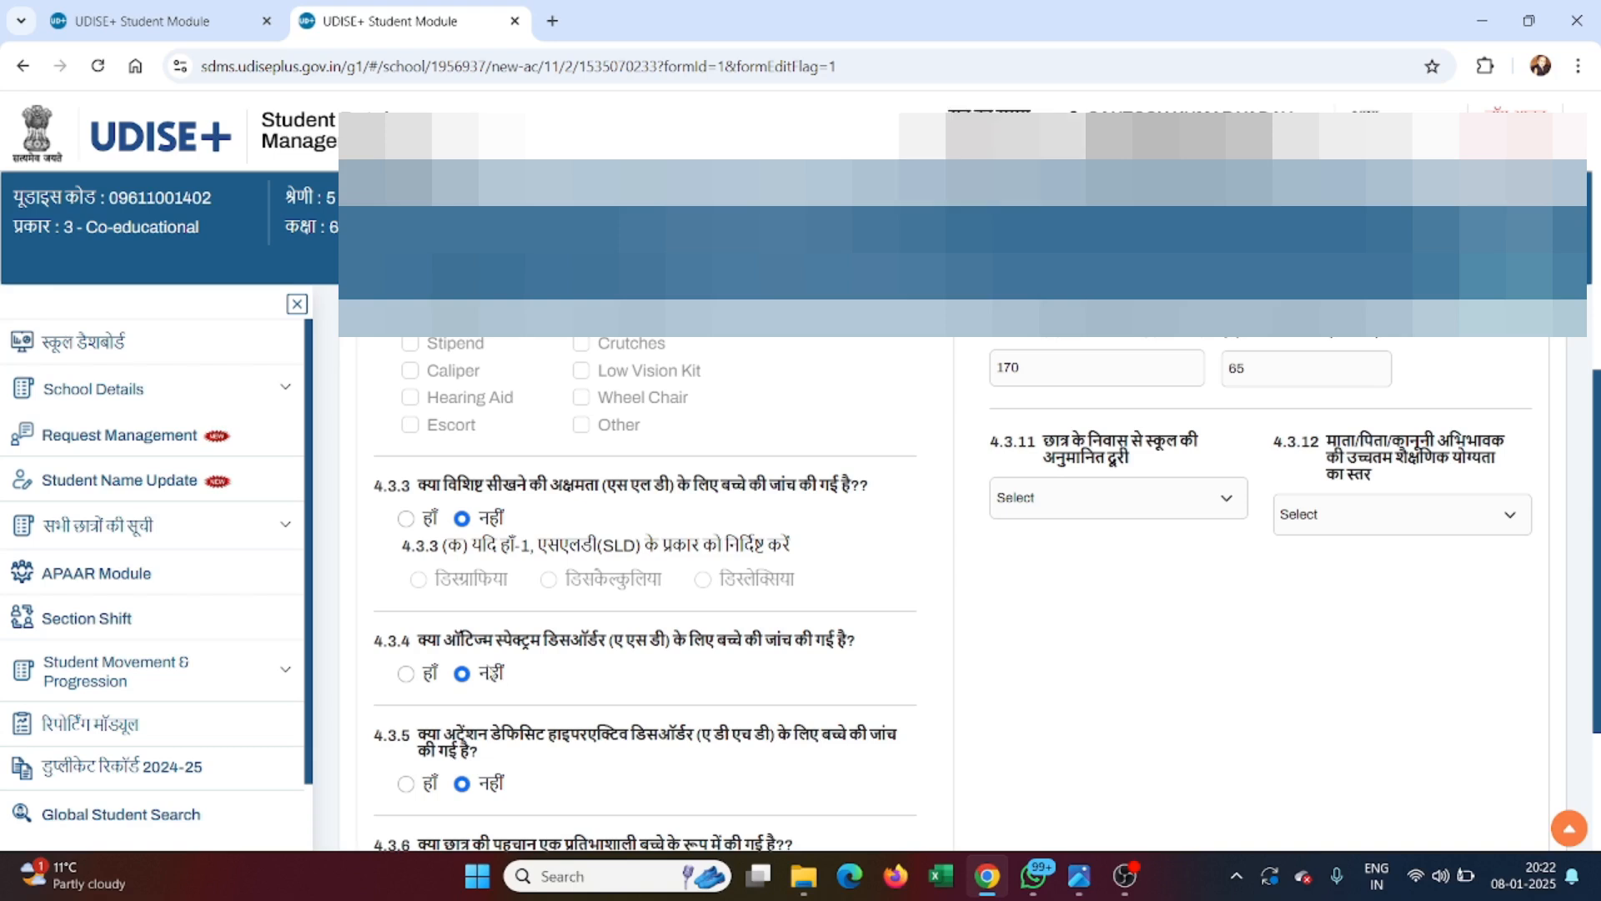
left_click(406, 673)
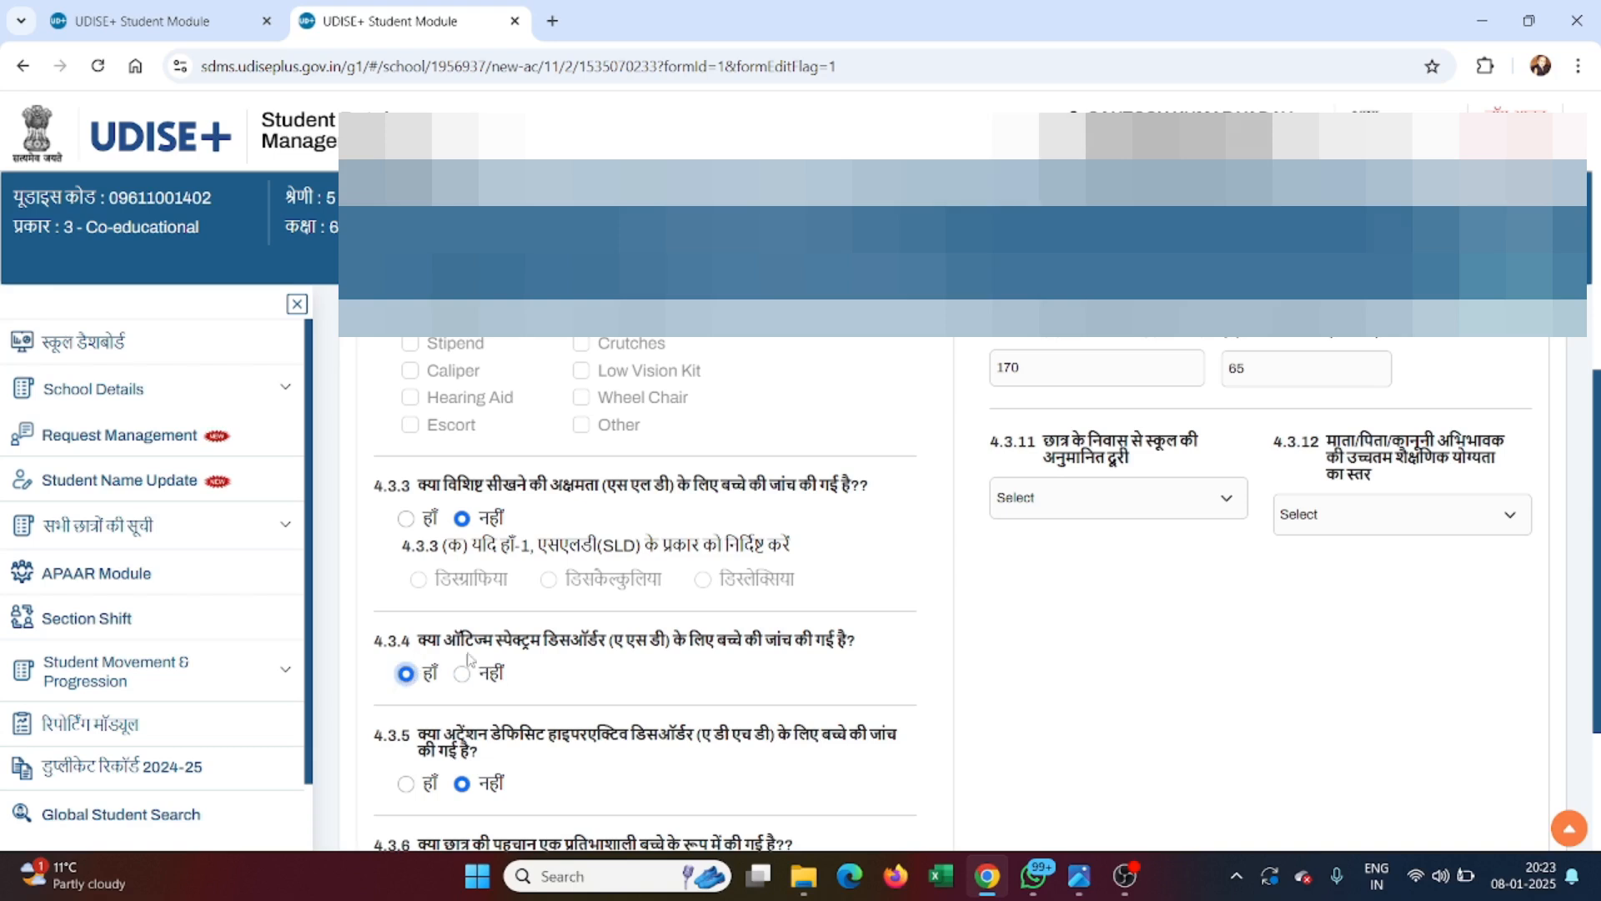
Switch the Autism Spectrum Disorder screening answer 4.3.4 to no (नहीं) and back to yes (हाँ).
key("Right")
key("Tab")
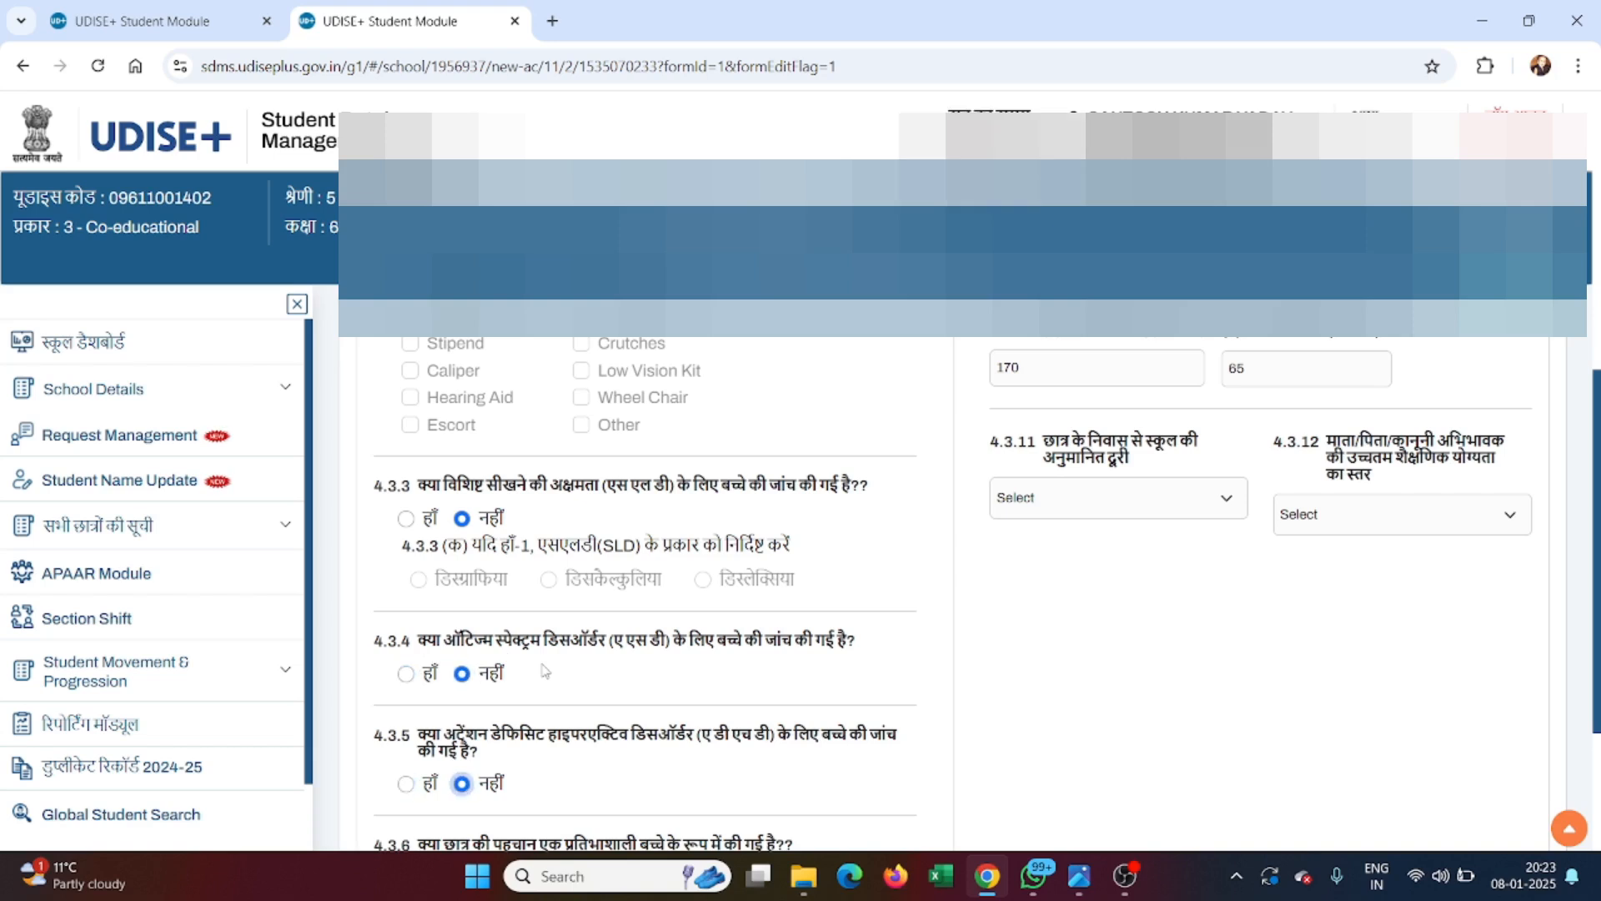
left_click(407, 673)
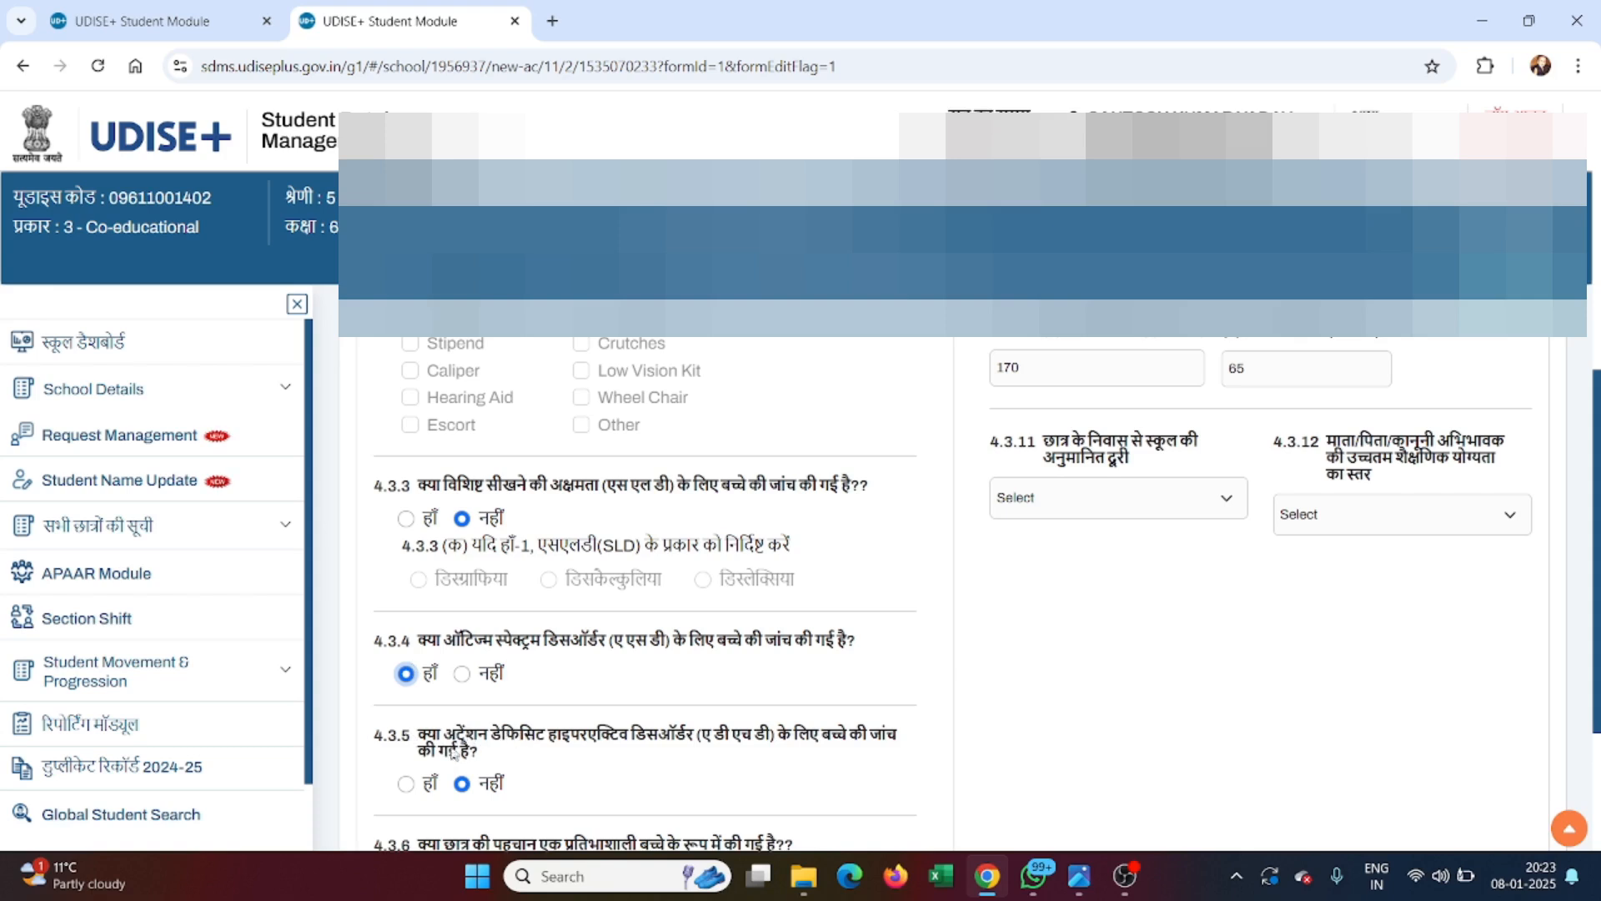
Check the remaining facility questions and confirm the prefilled height and weight entries in question 4.3.10.
scroll(580, 763, "down", 2)
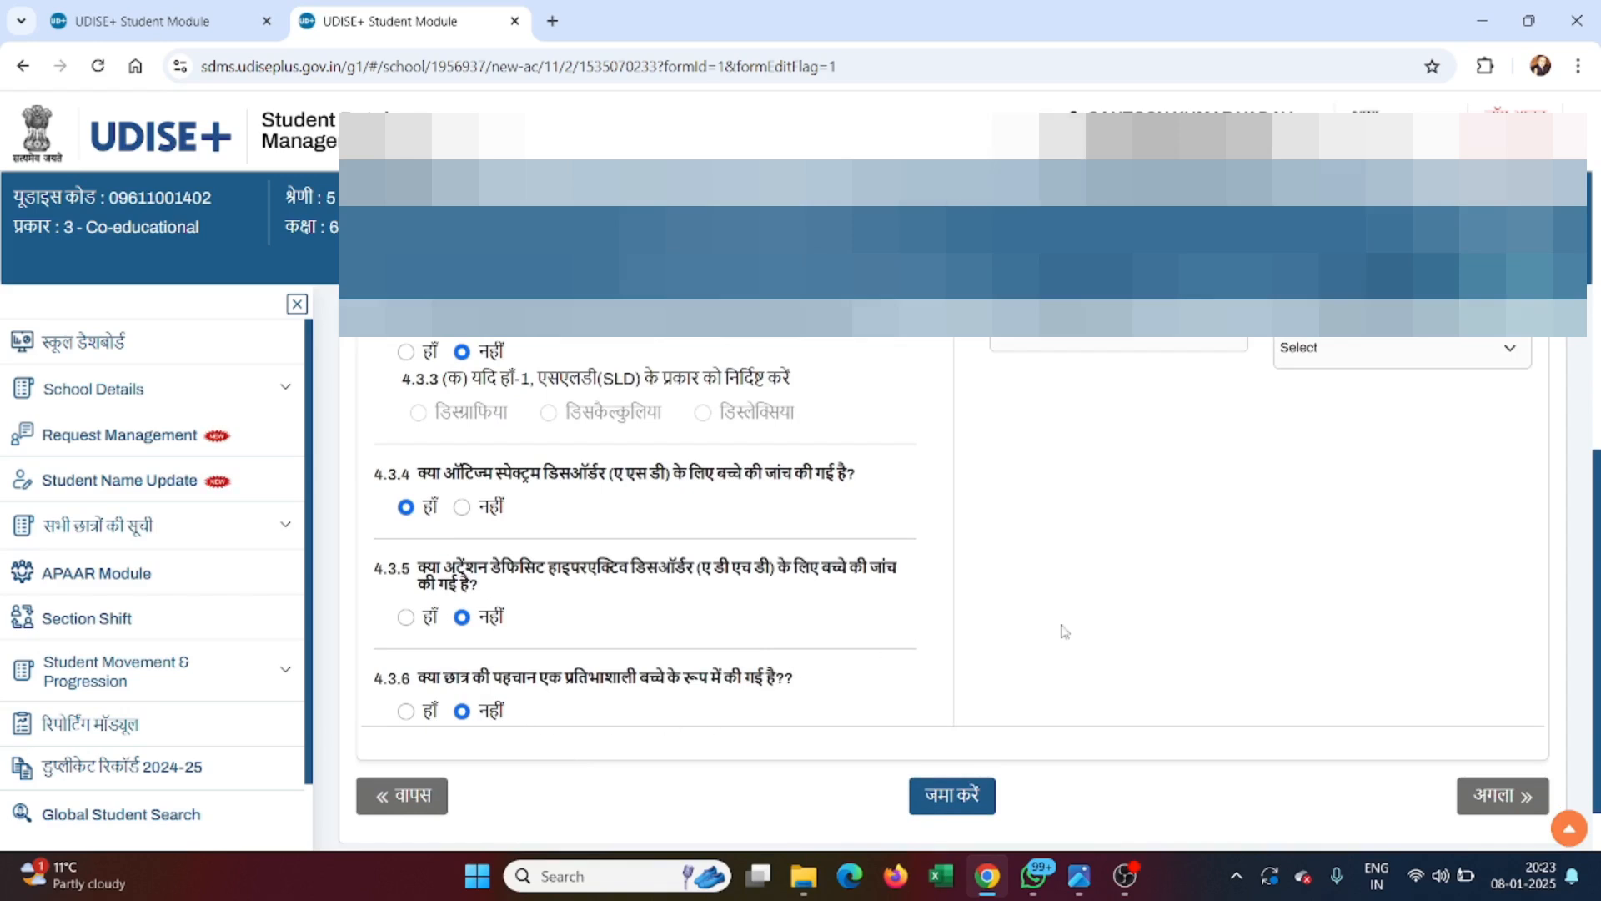
scroll(1099, 632, "up", 6)
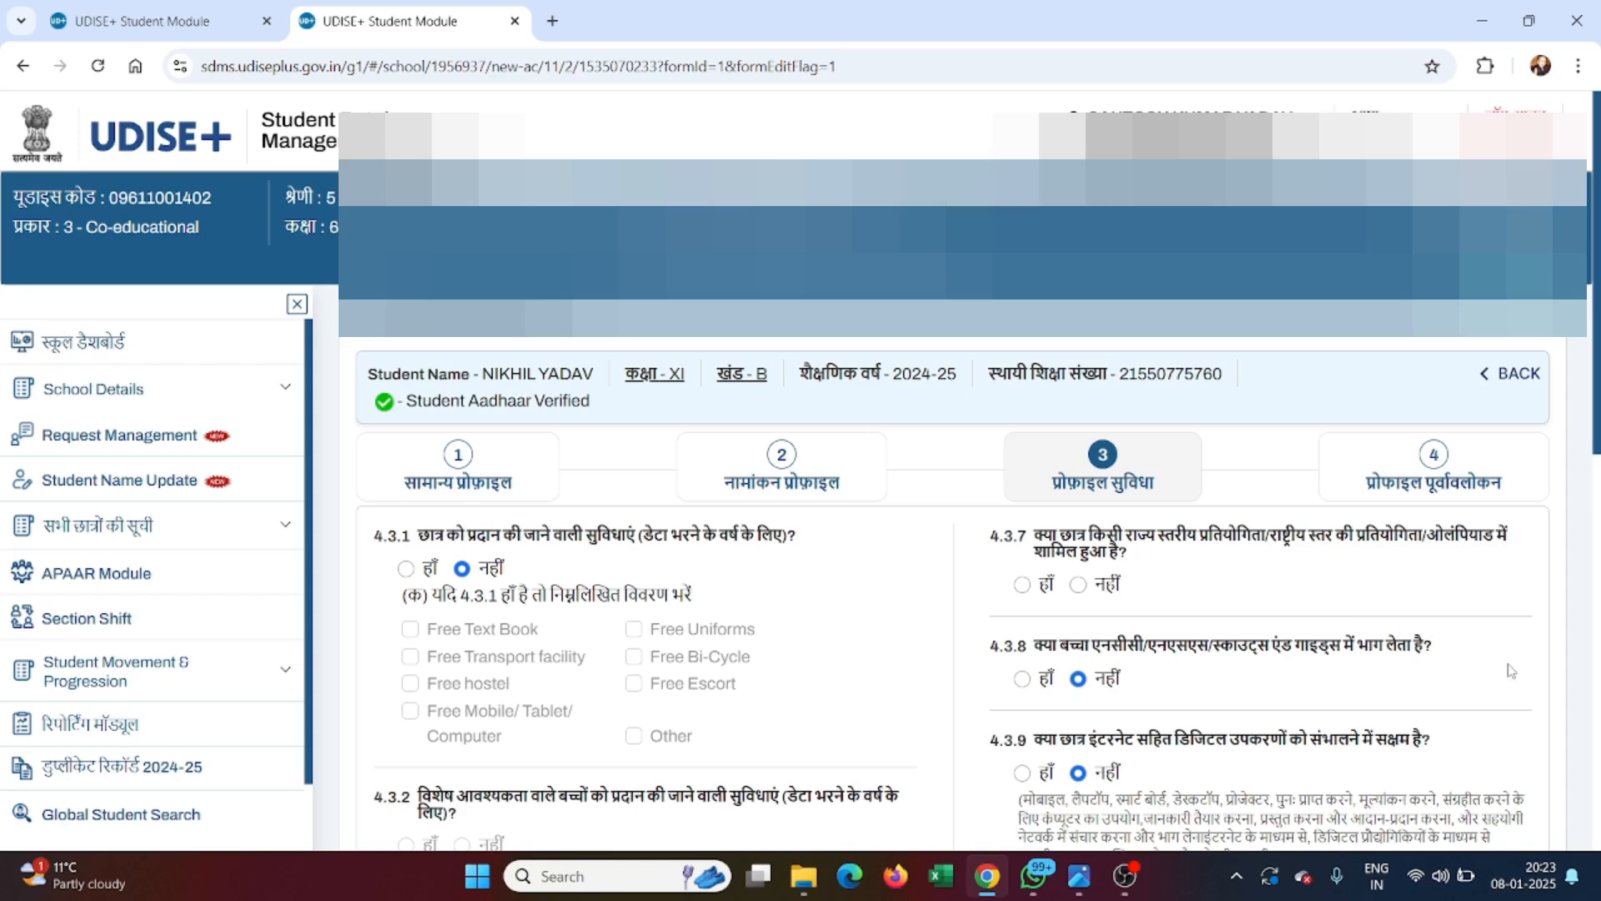
scroll(1511, 671, "down", 1)
scroll(1511, 671, "down", 4)
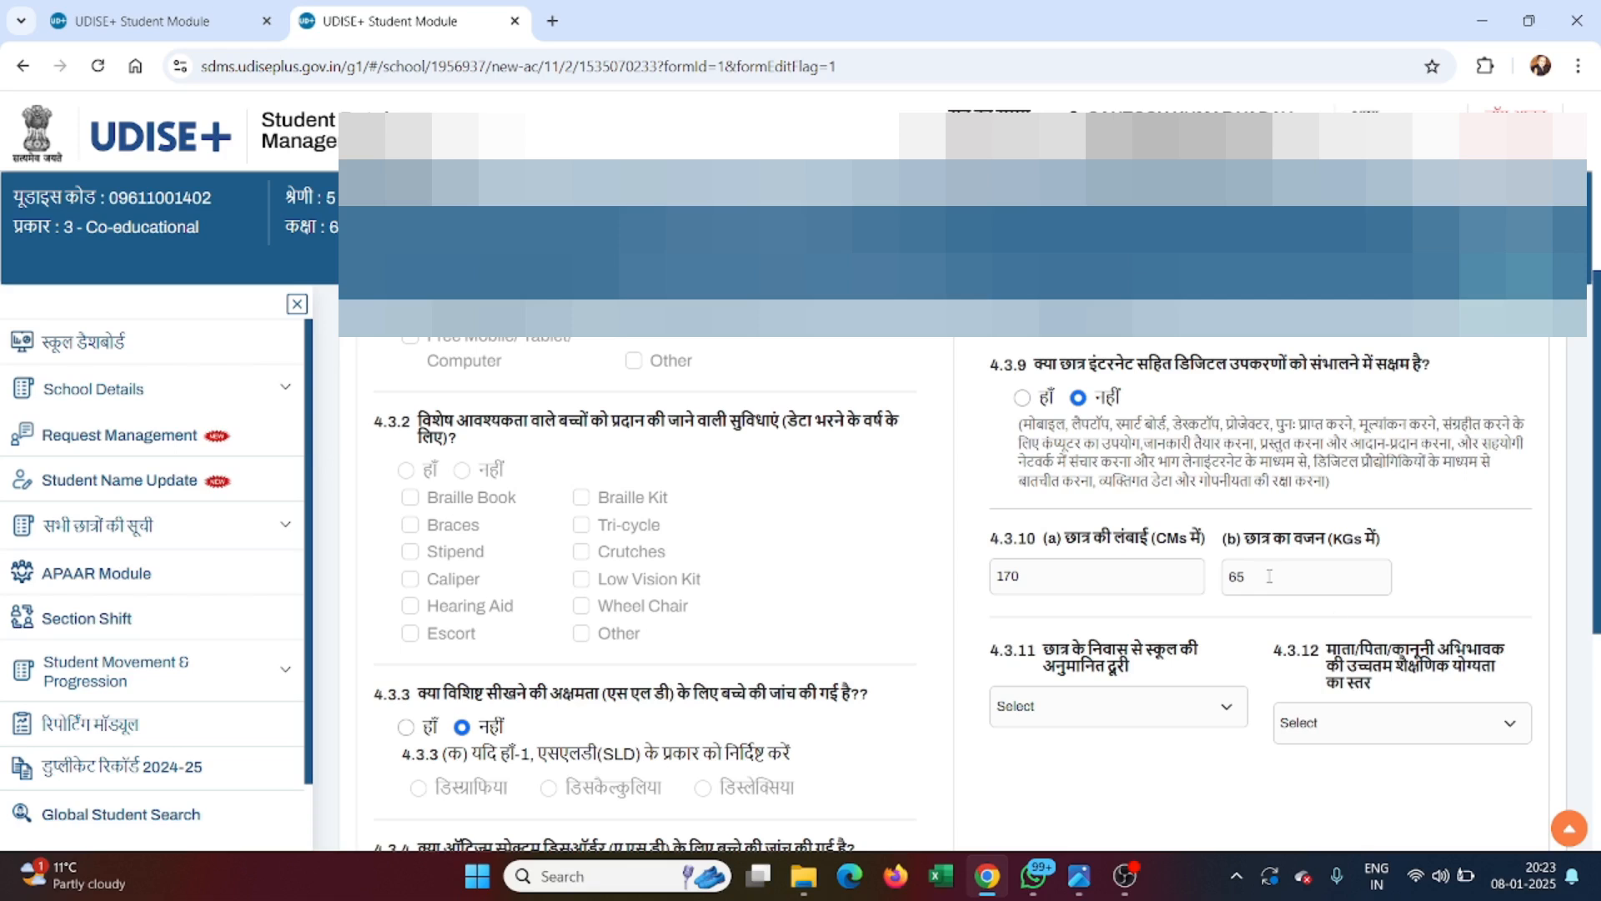
left_click(1038, 573)
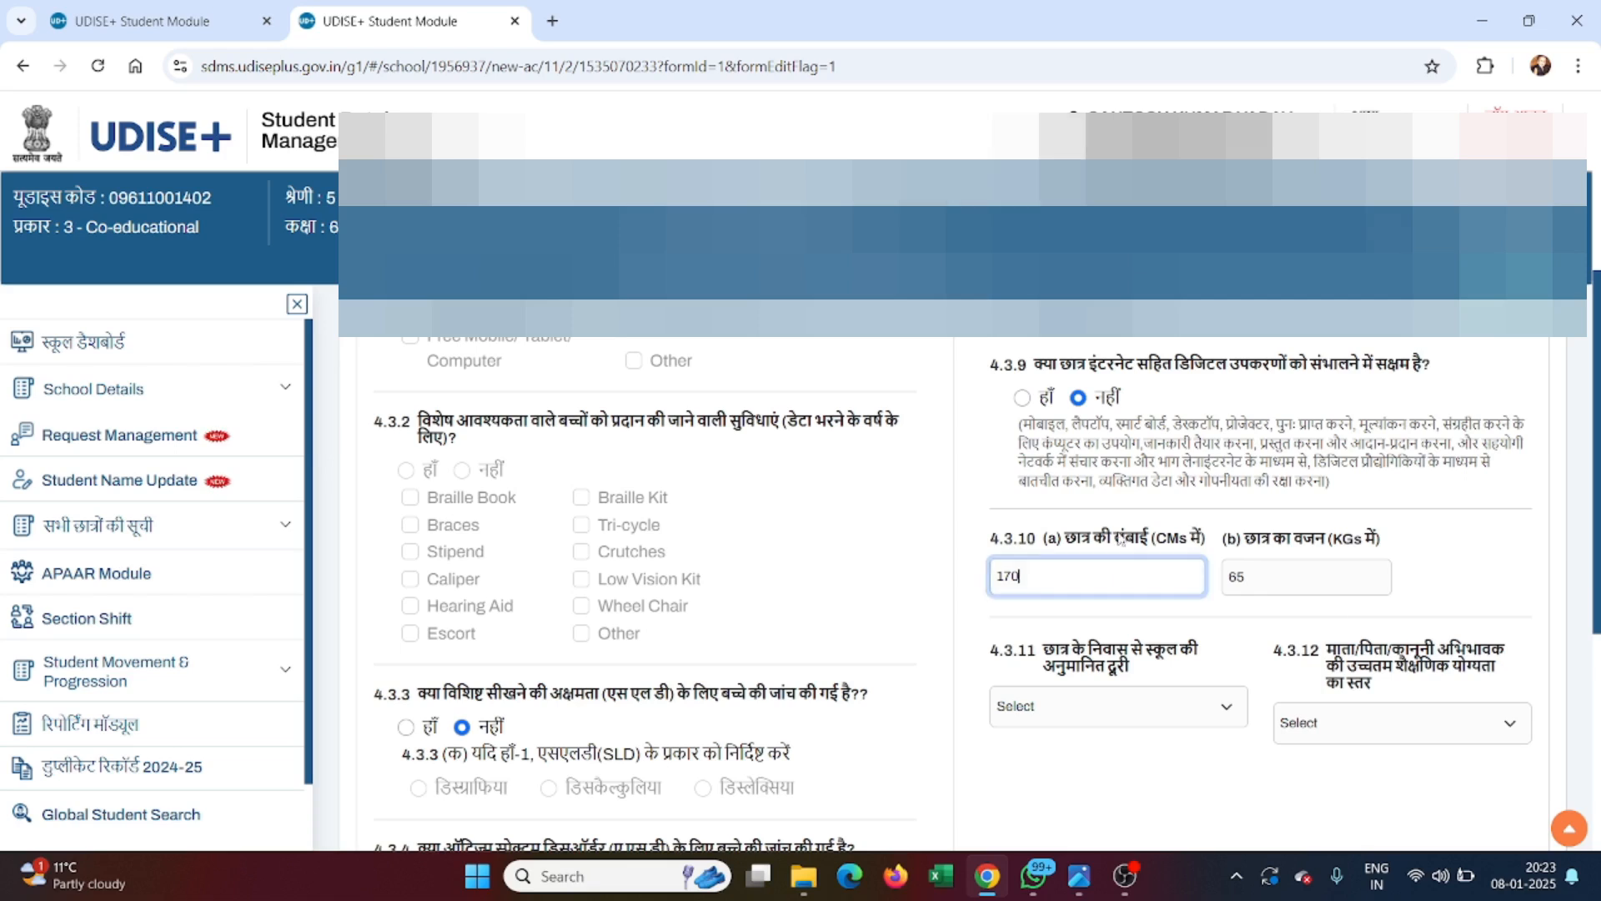
left_click(1257, 571)
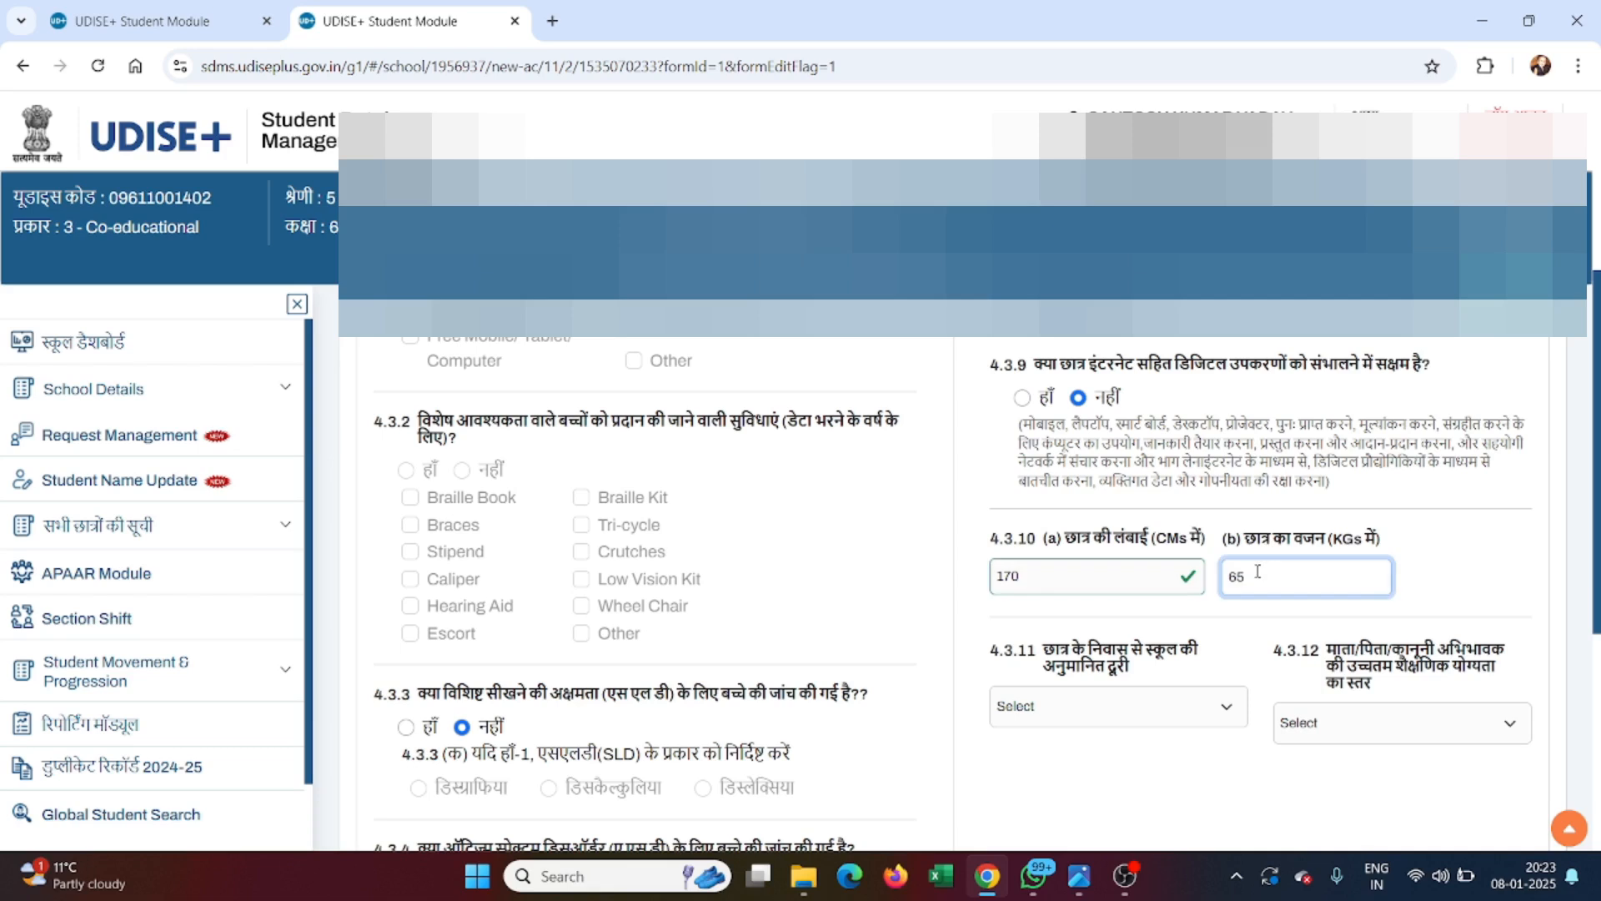
left_click(1040, 753)
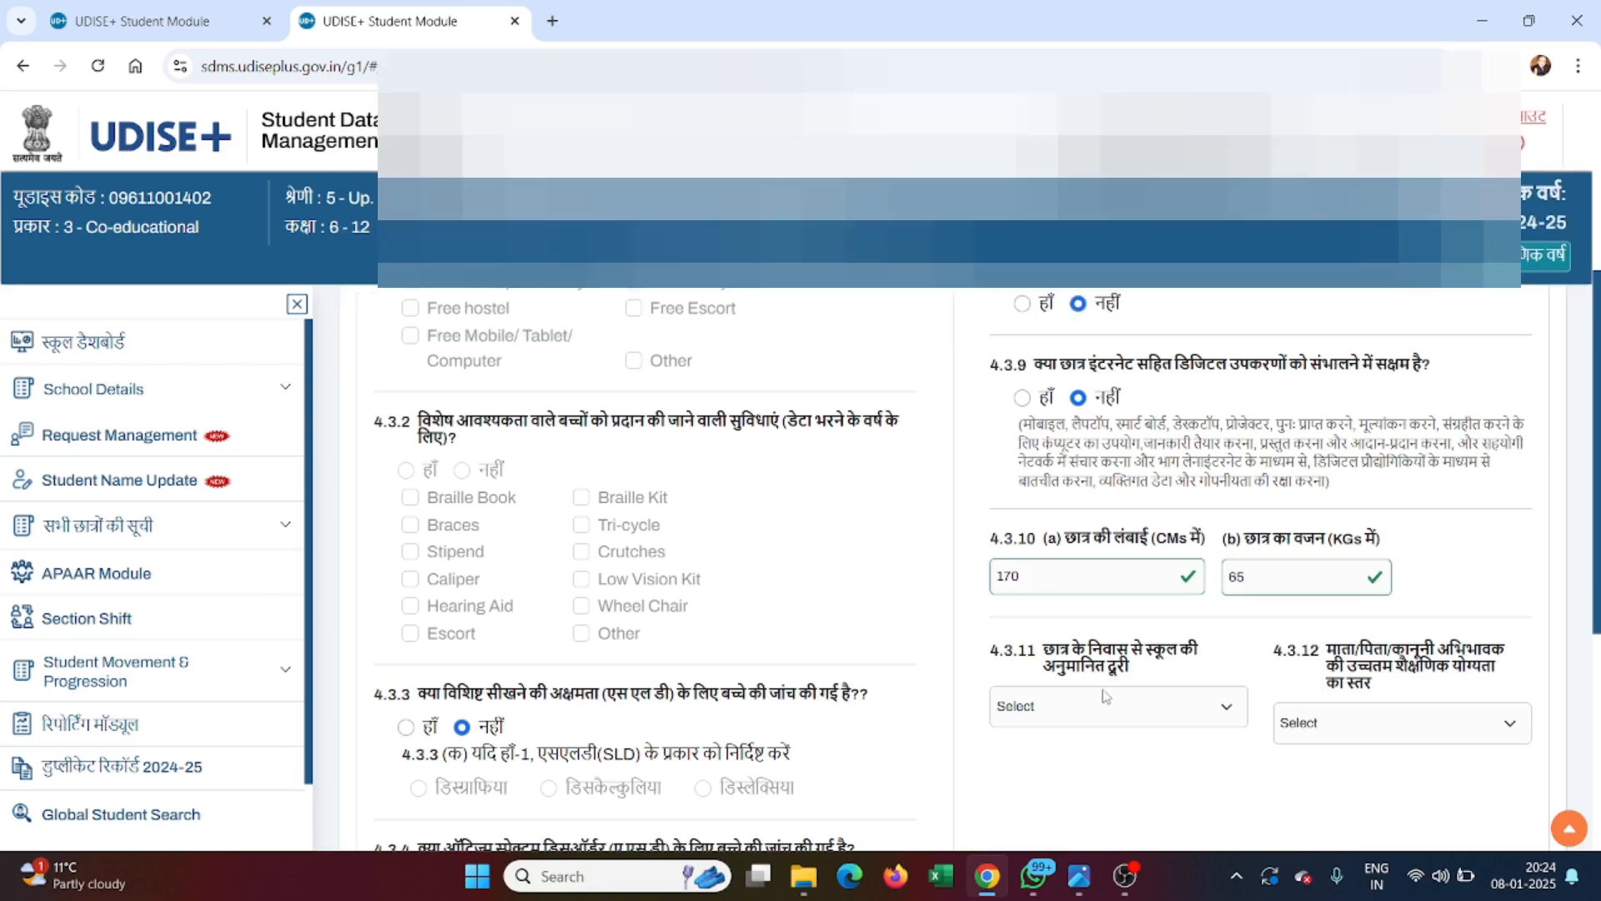
Set the home-to-school distance to 2 - Between 1-3 Kms and the guardian's highest education level to 4 - Higher Secondary or Equivalent.
left_click(1085, 705)
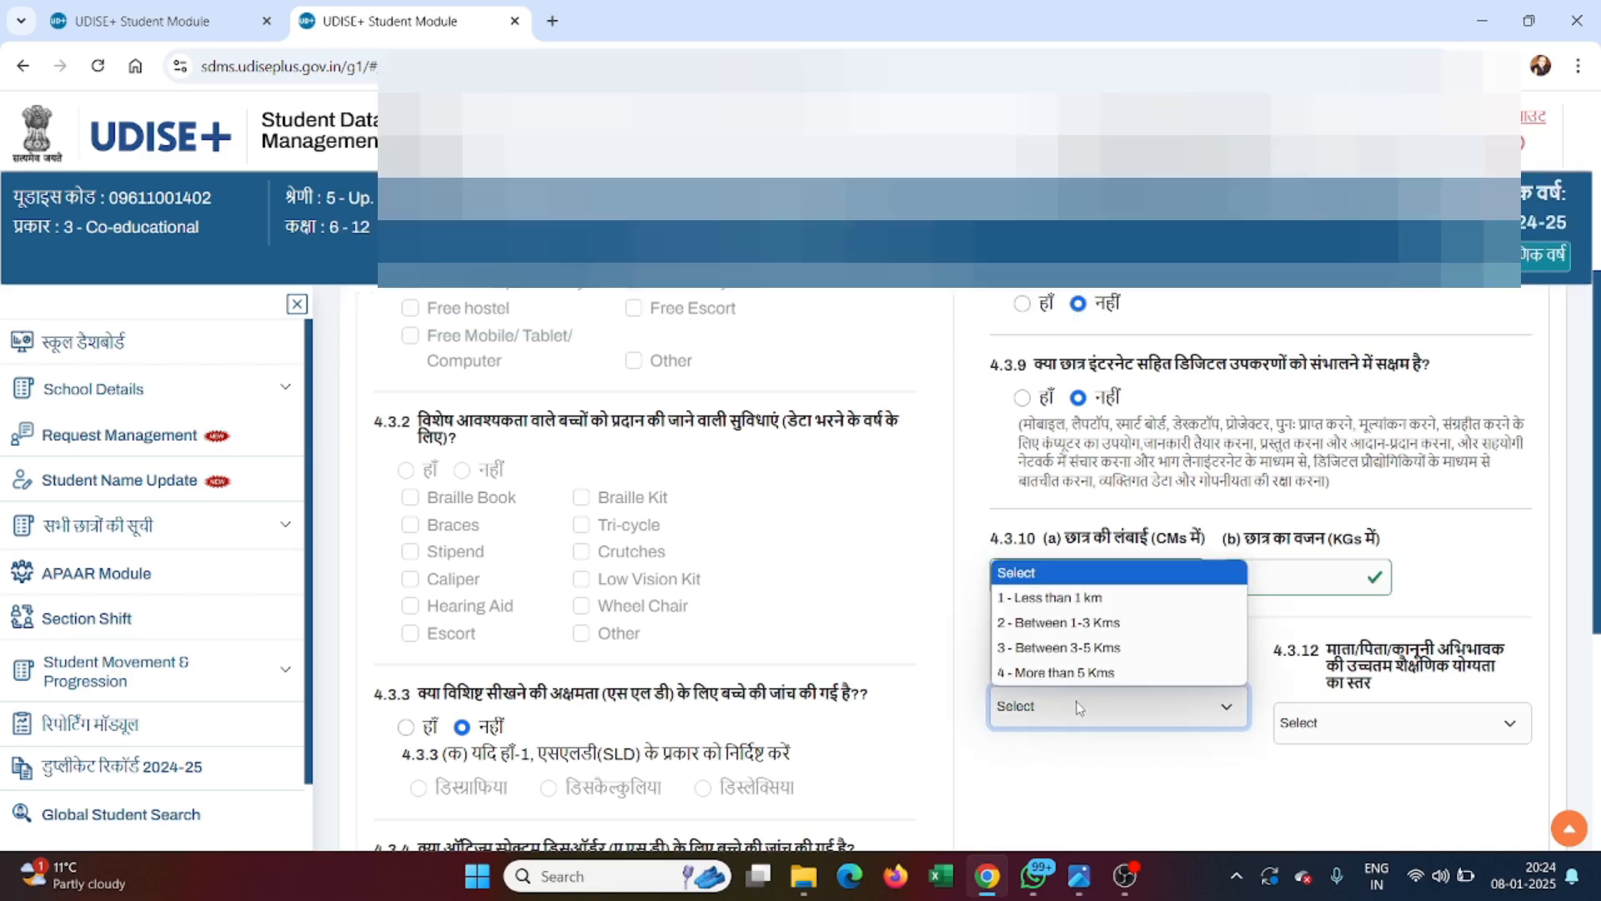
left_click(1043, 624)
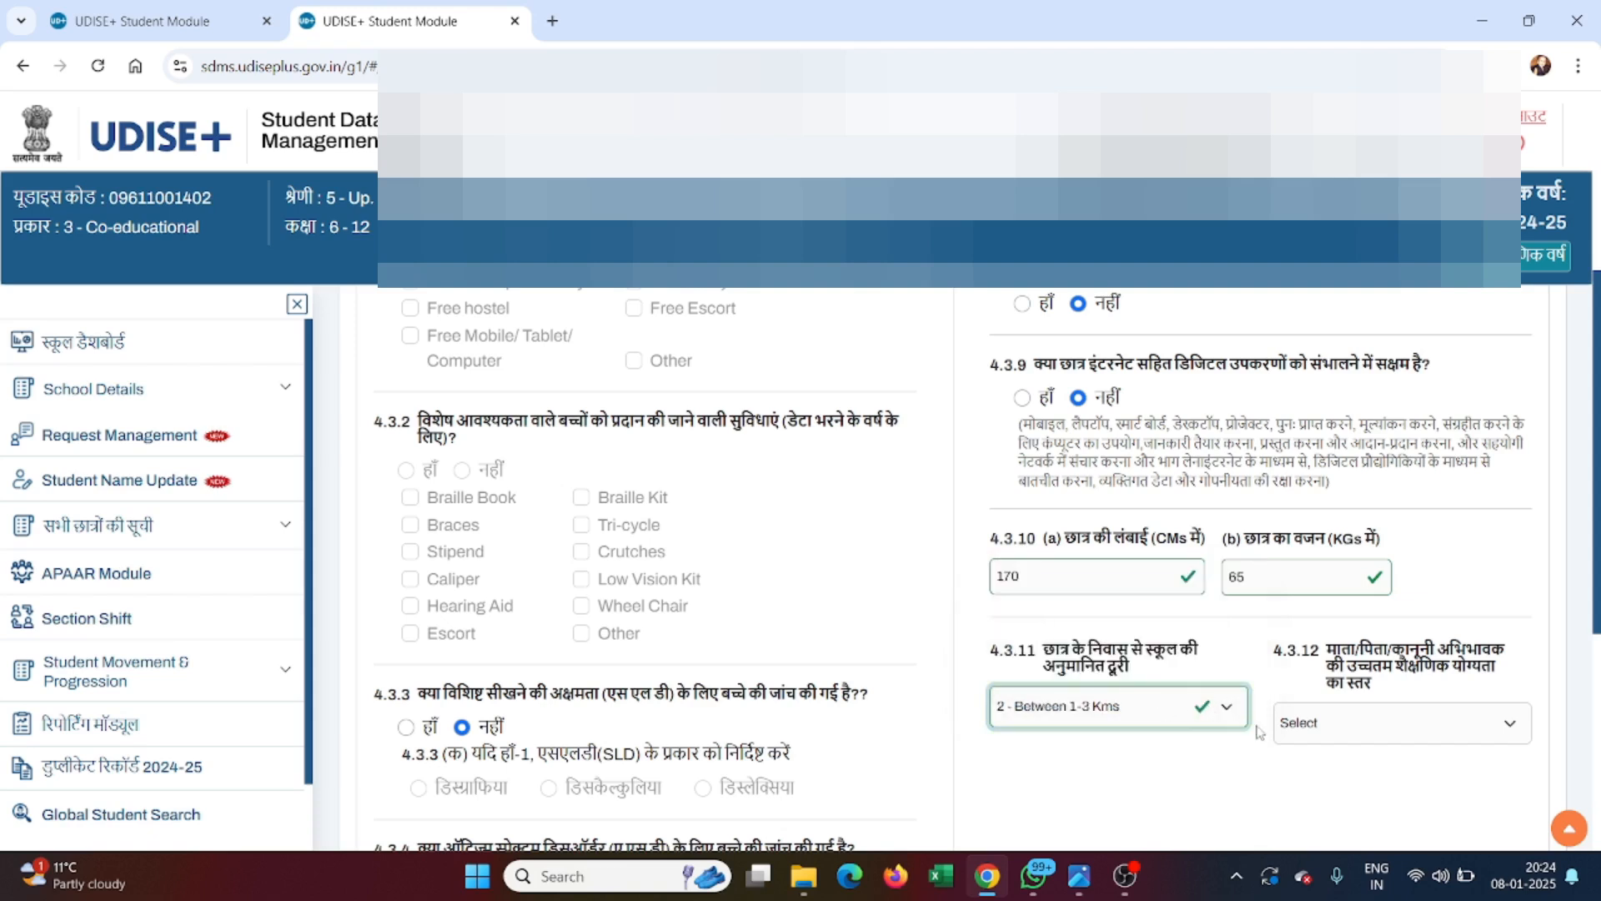
scroll(1326, 737, "down", 1)
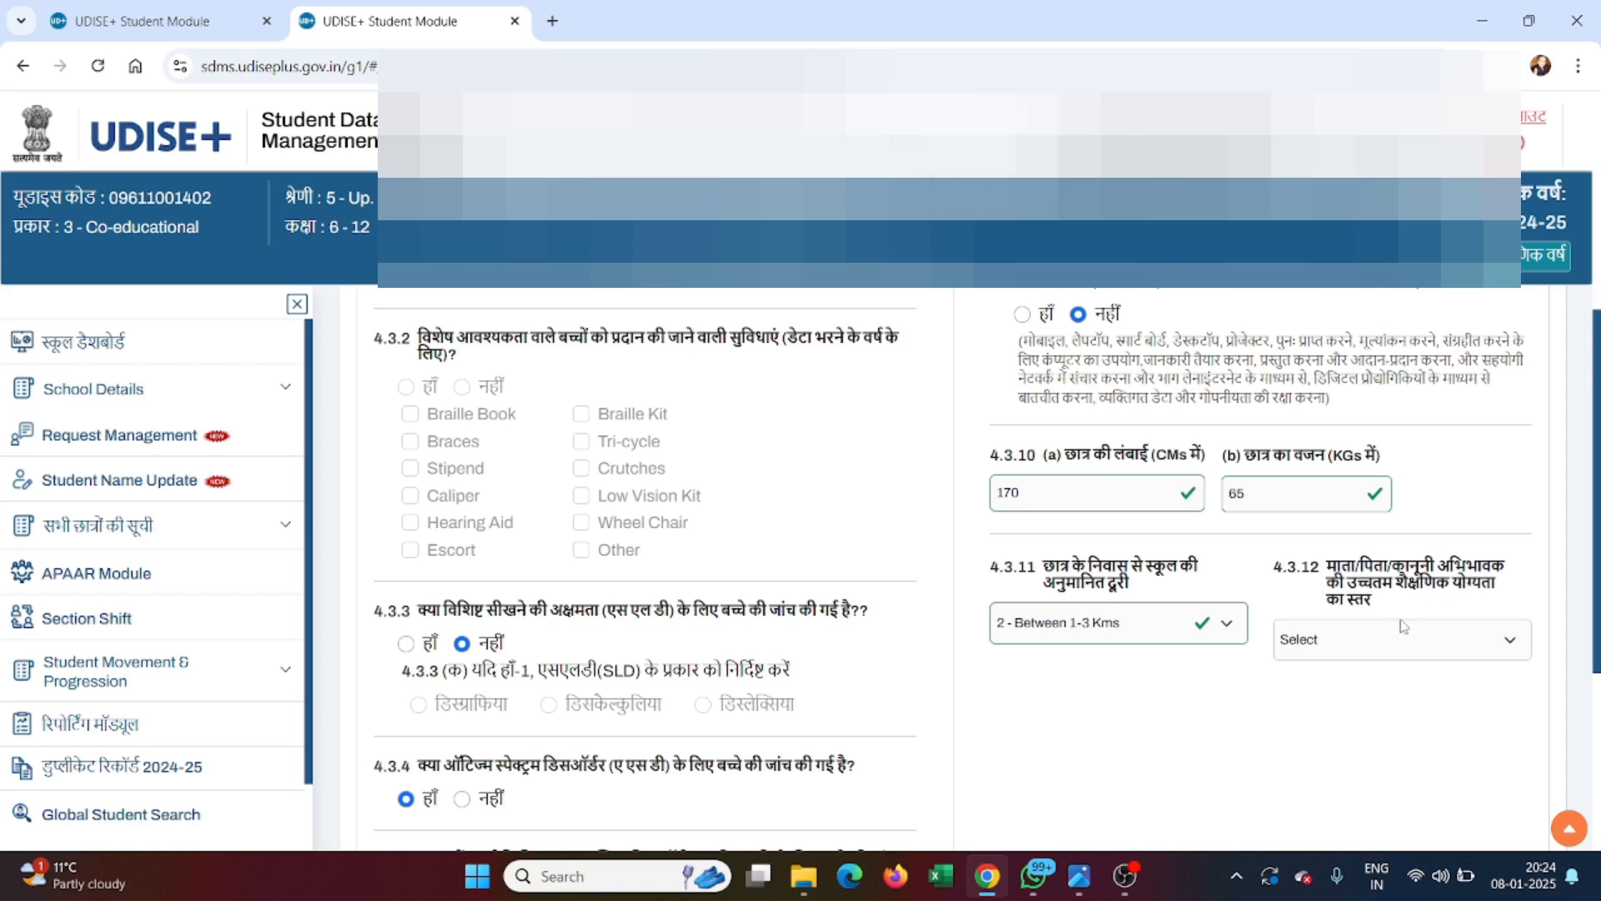
left_click(1347, 642)
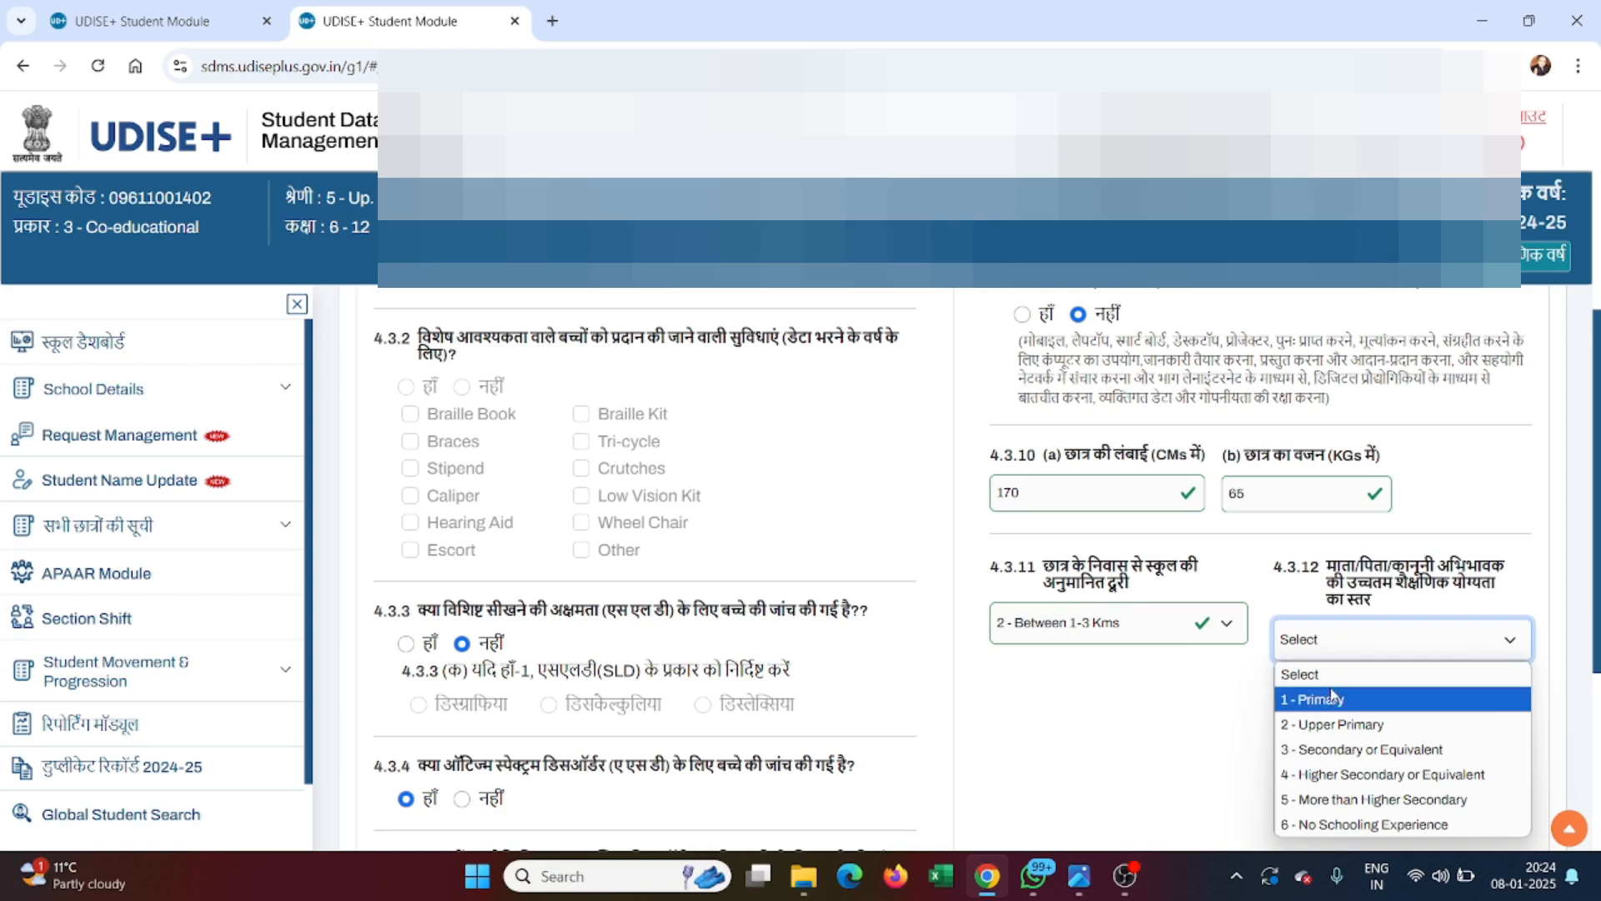
left_click(1340, 774)
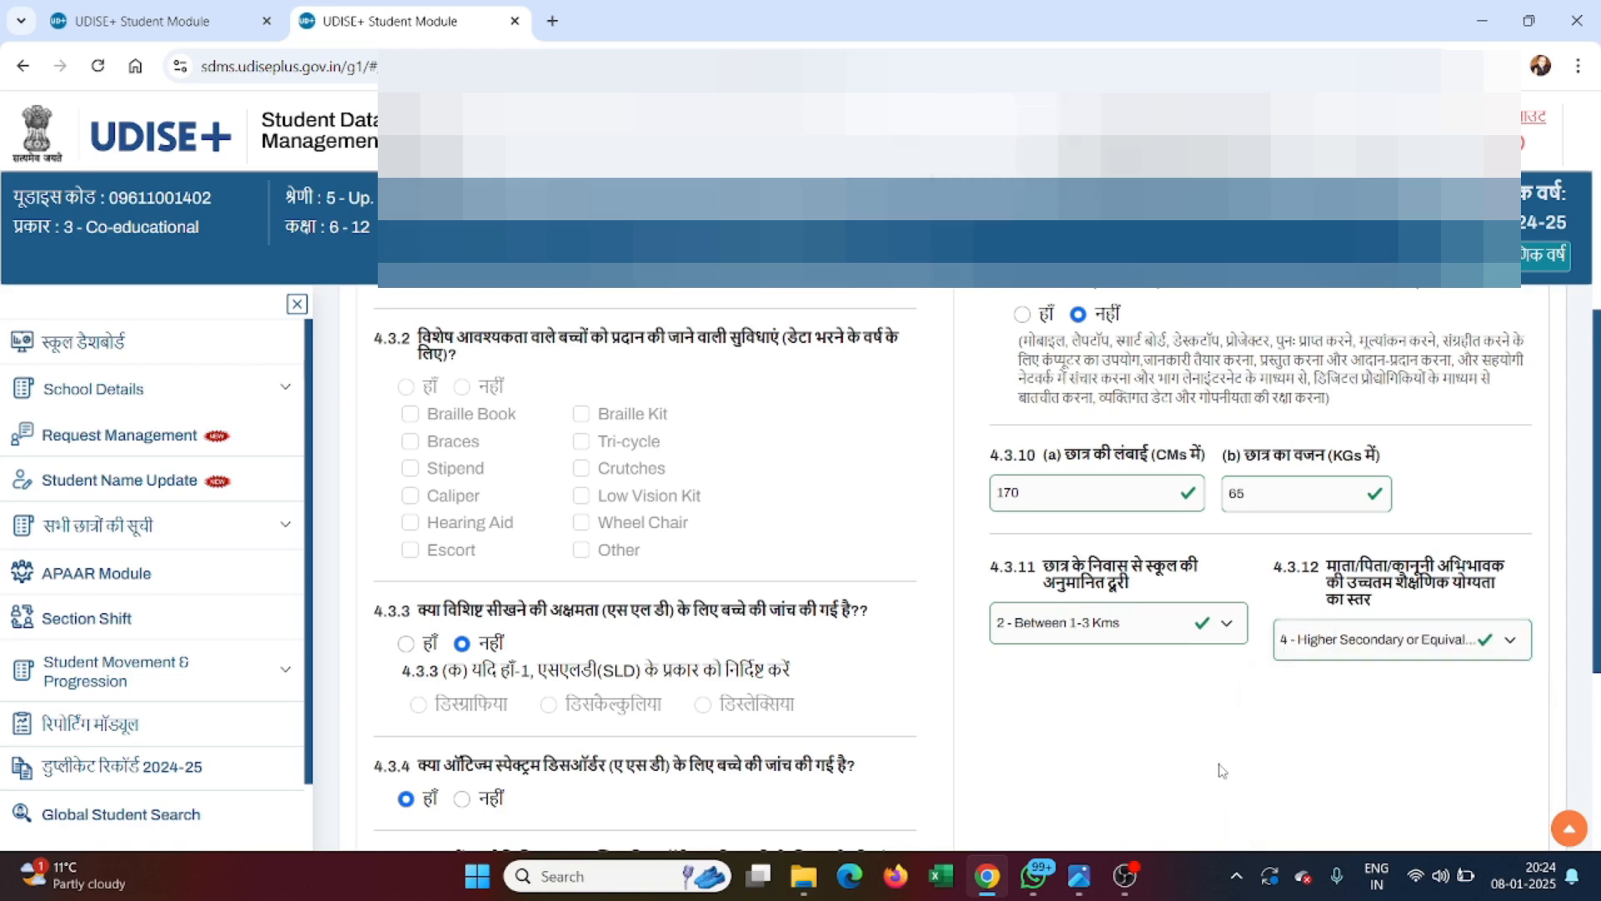
Try to save the facility profile with question 4.3.7 unanswered.
scroll(1221, 771, "down", 1)
scroll(1221, 770, "down", 3)
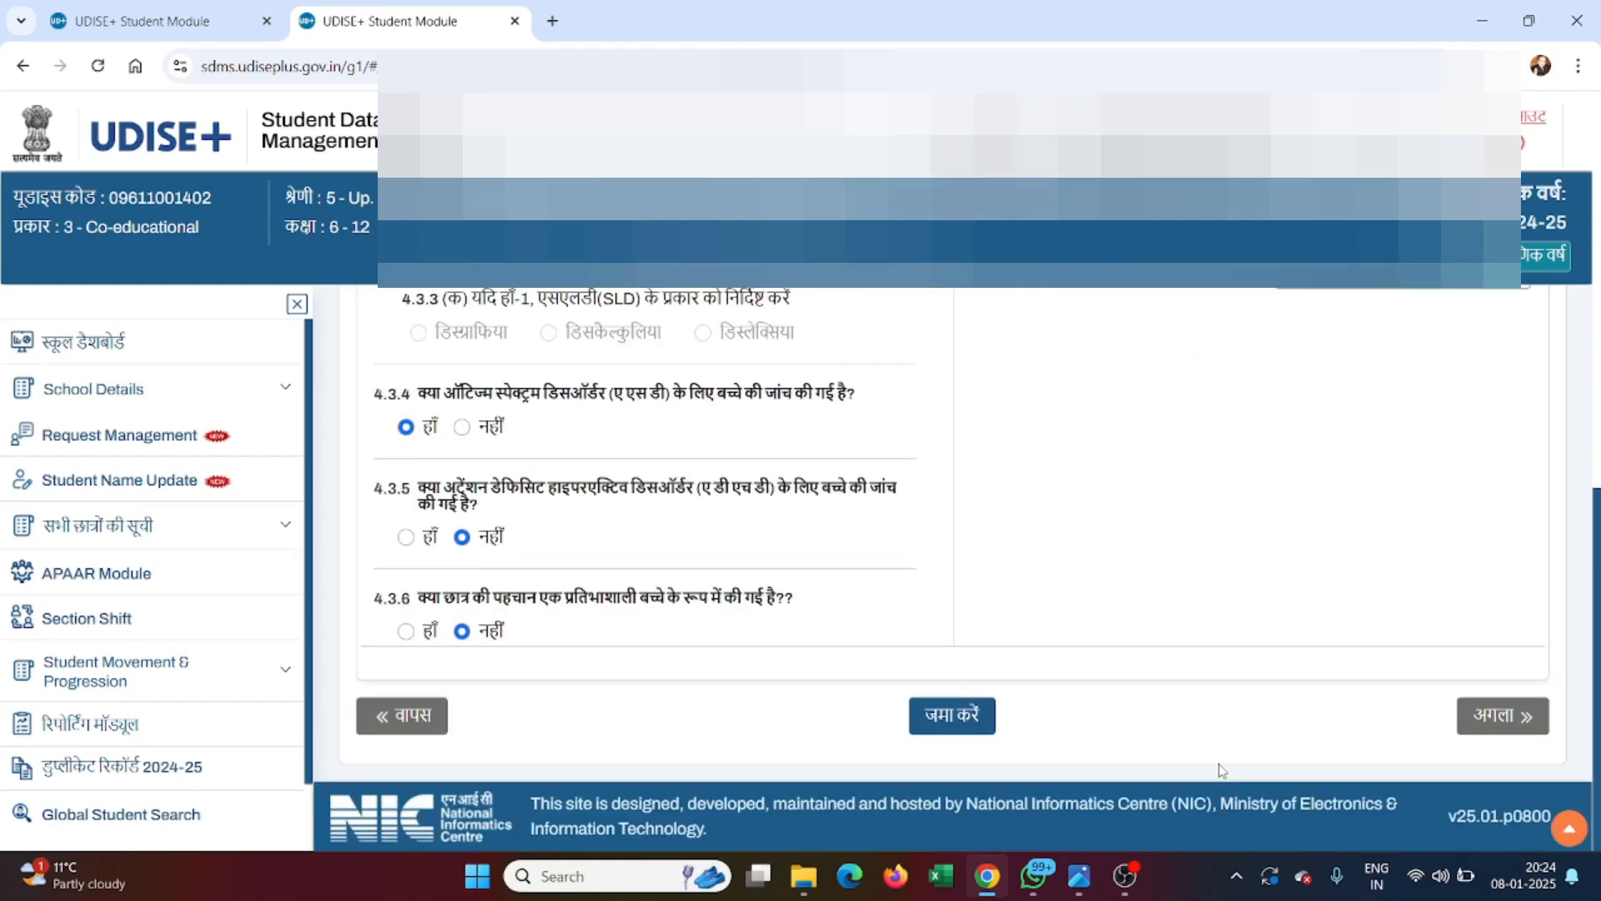
left_click(973, 716)
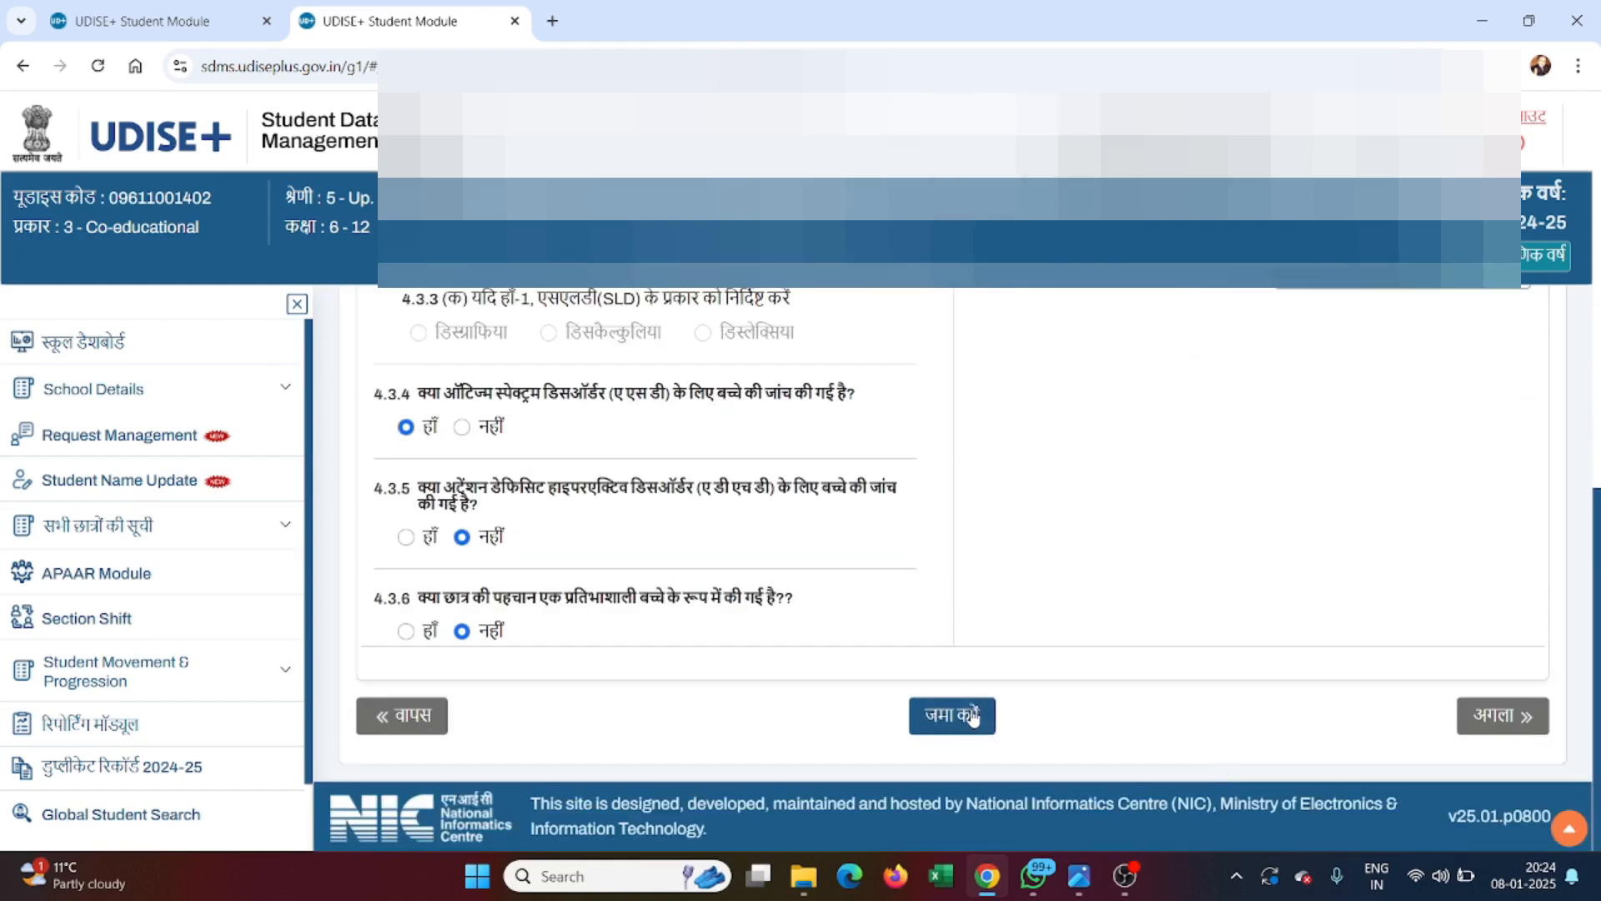
left_click(973, 716)
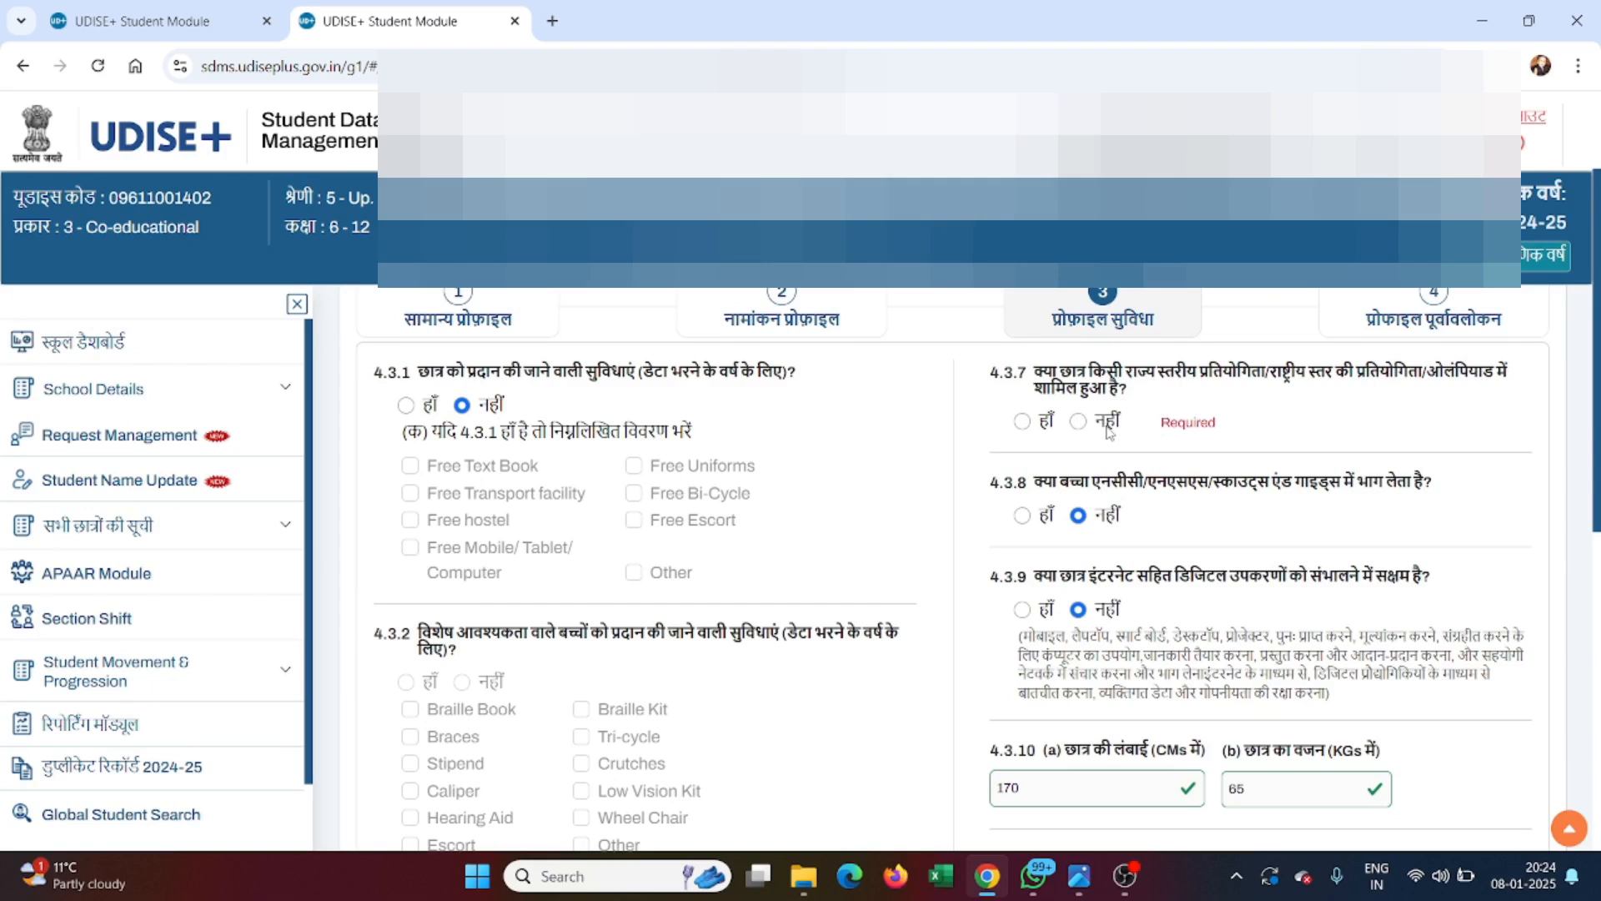
Answer no (नहीं) to the competition and Olympiad question 4.3.7, save the facility profile and continue to the profile preview.
left_click(1078, 421)
scroll(1241, 438, "down", 7)
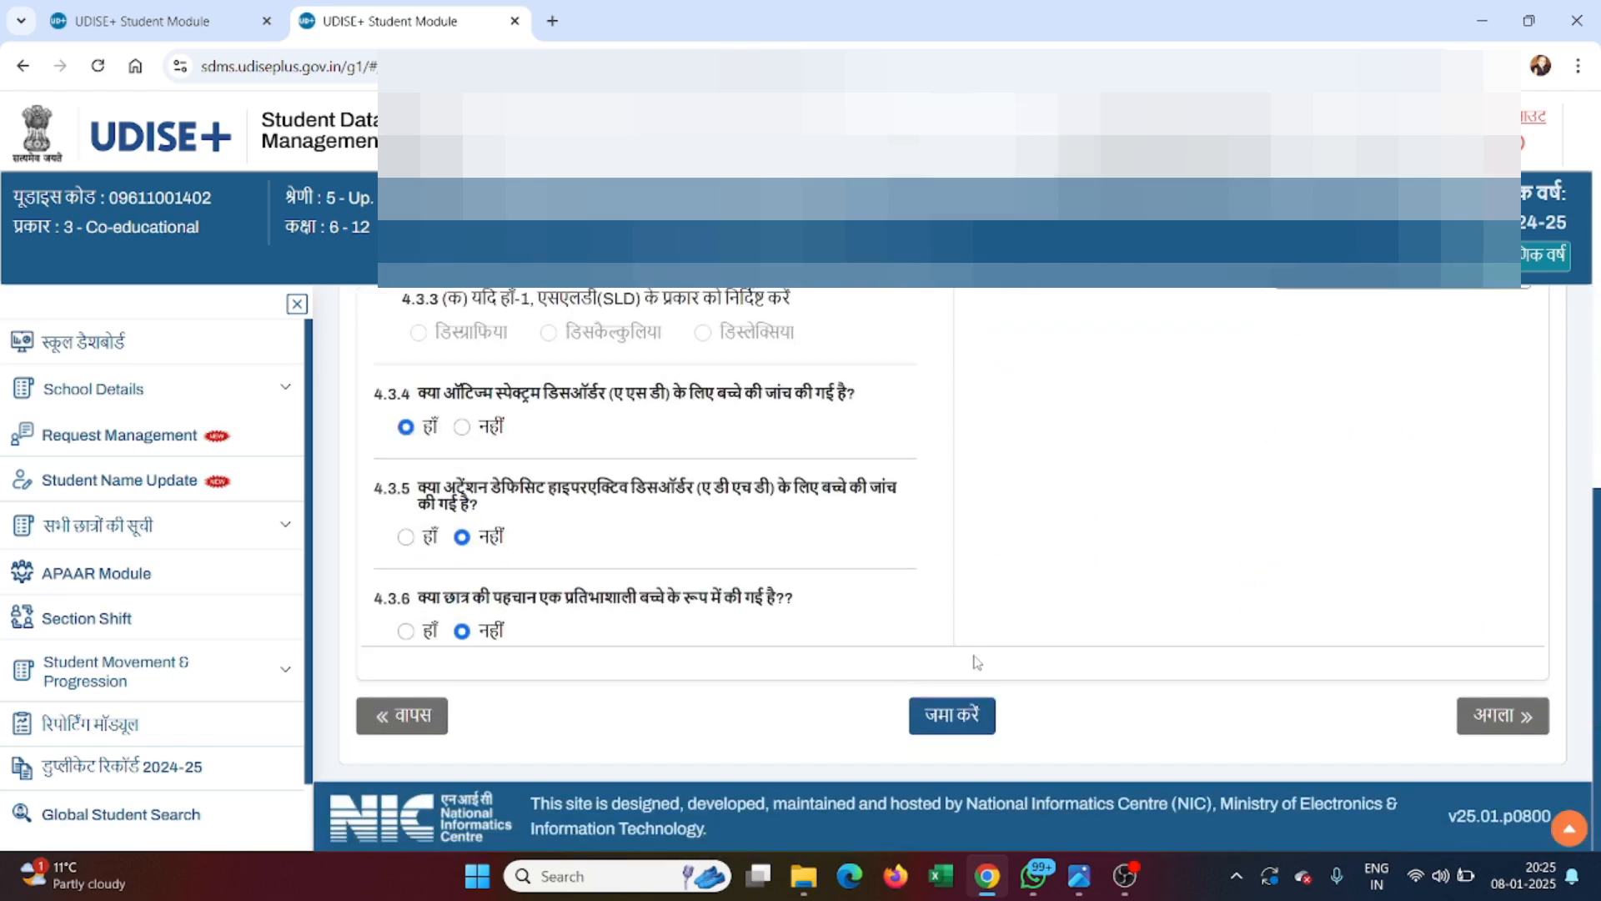
left_click(936, 717)
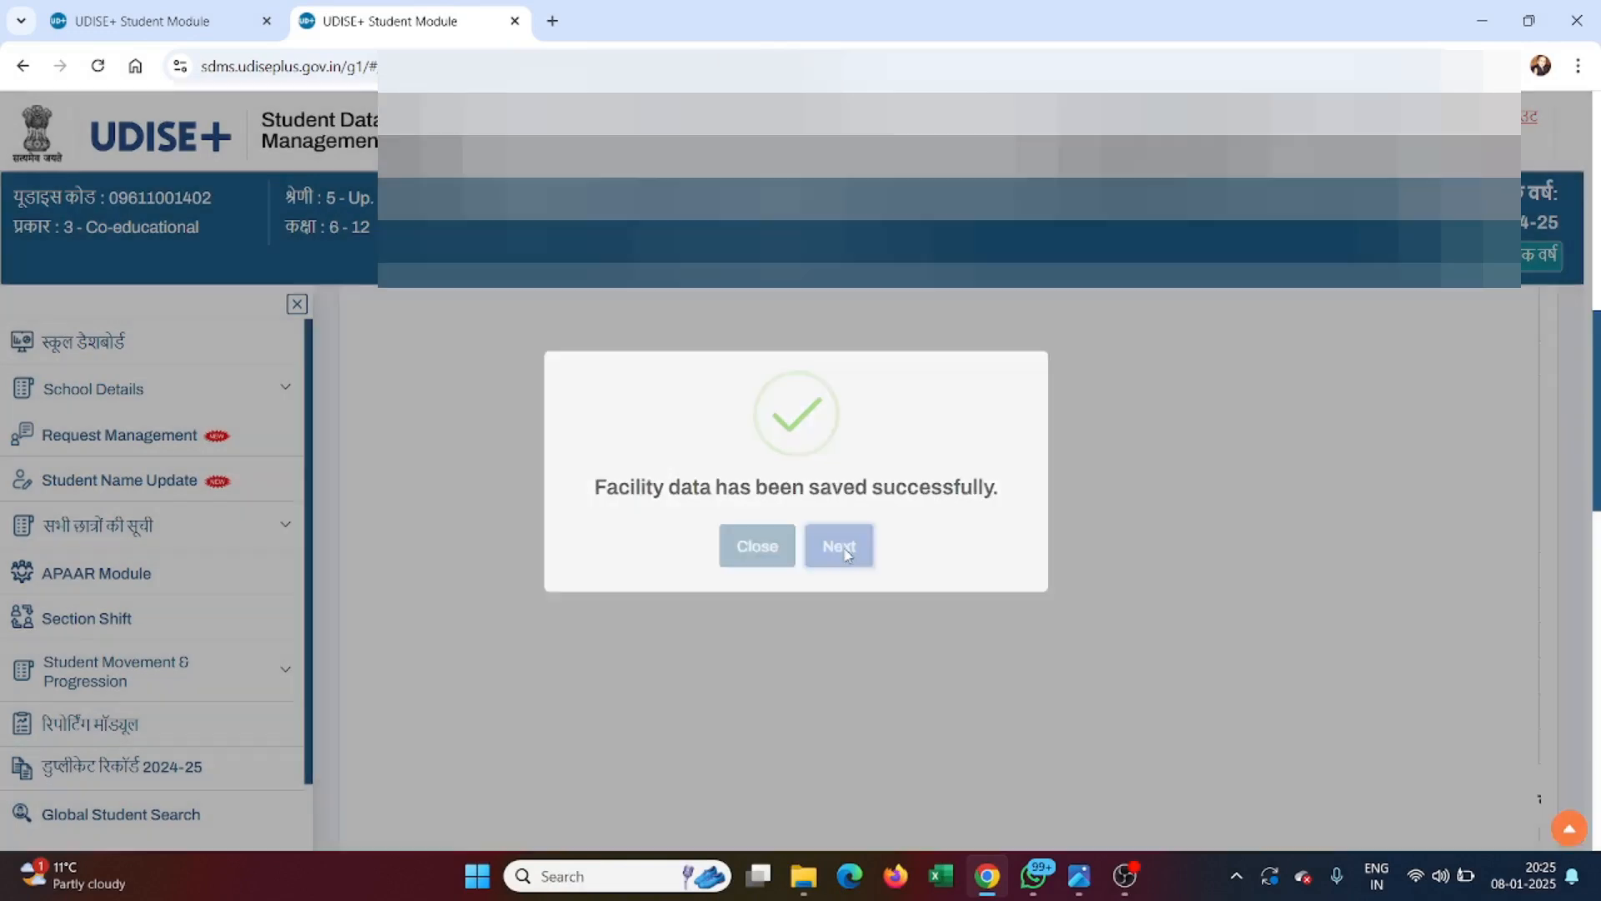
left_click(837, 549)
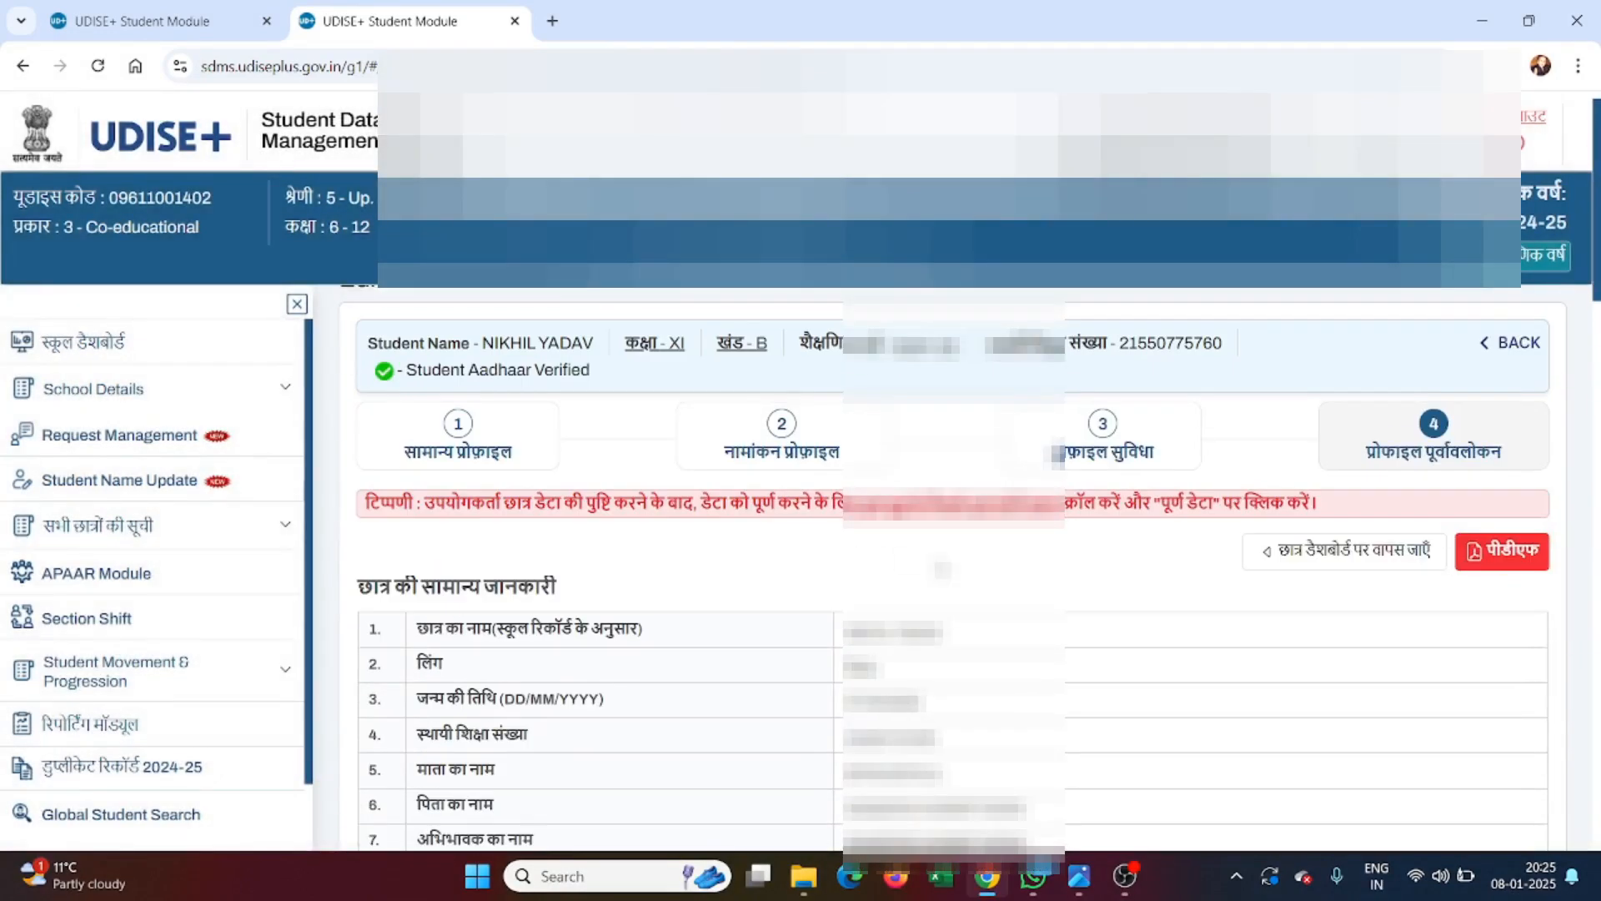
Review the student's profile preview and finalise the data, confirming the completion.
scroll(951, 567, "down", 4)
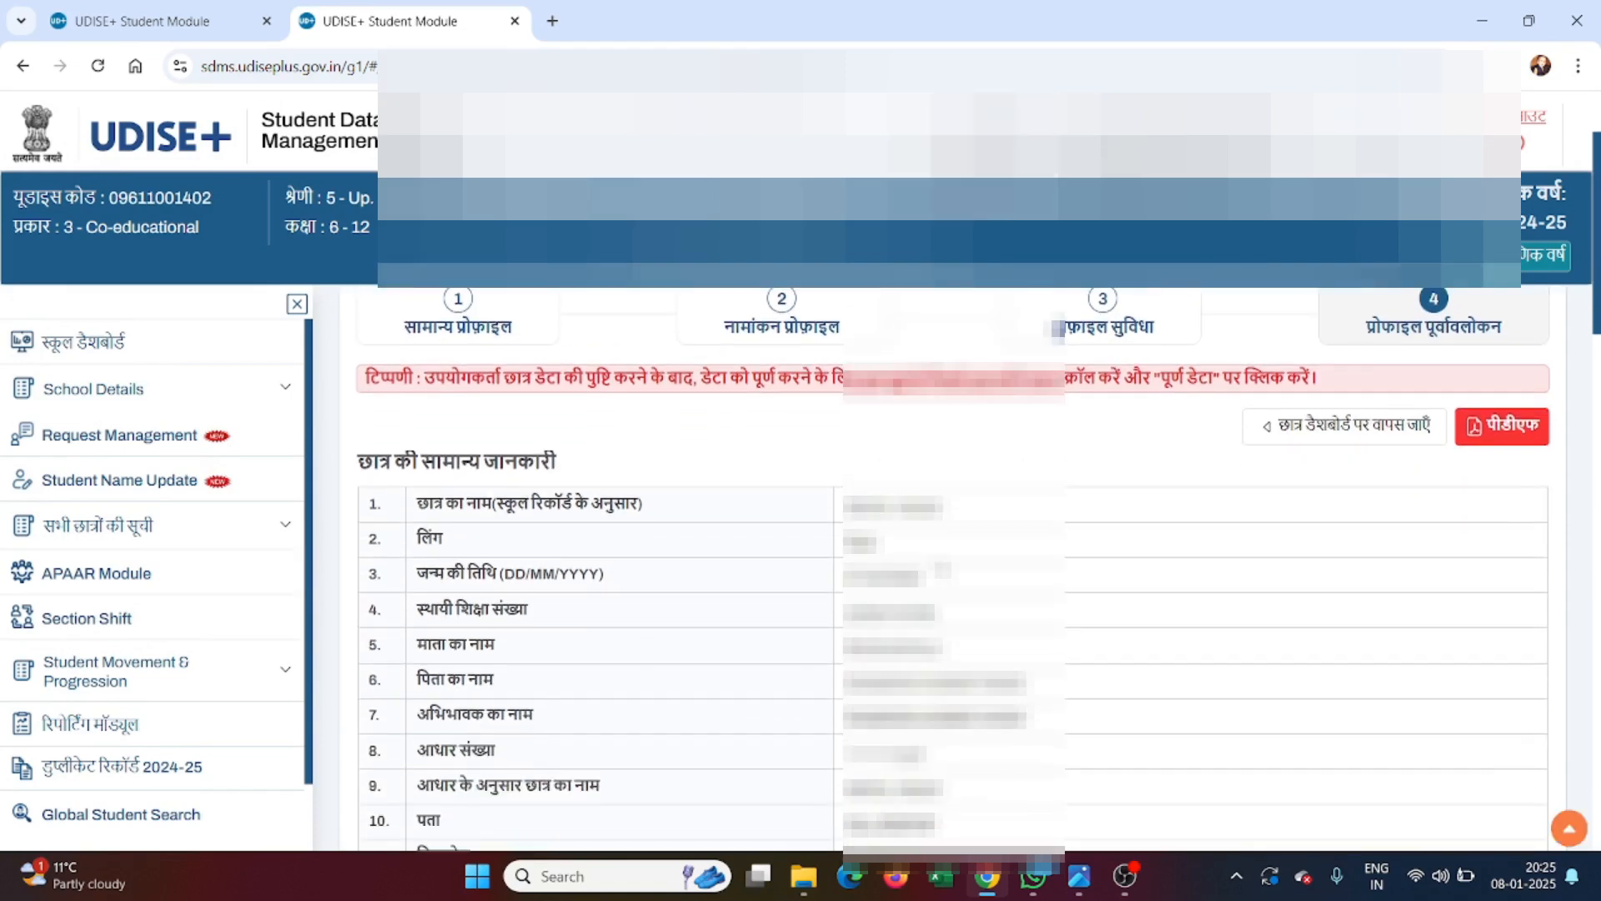
scroll(951, 567, "down", 9)
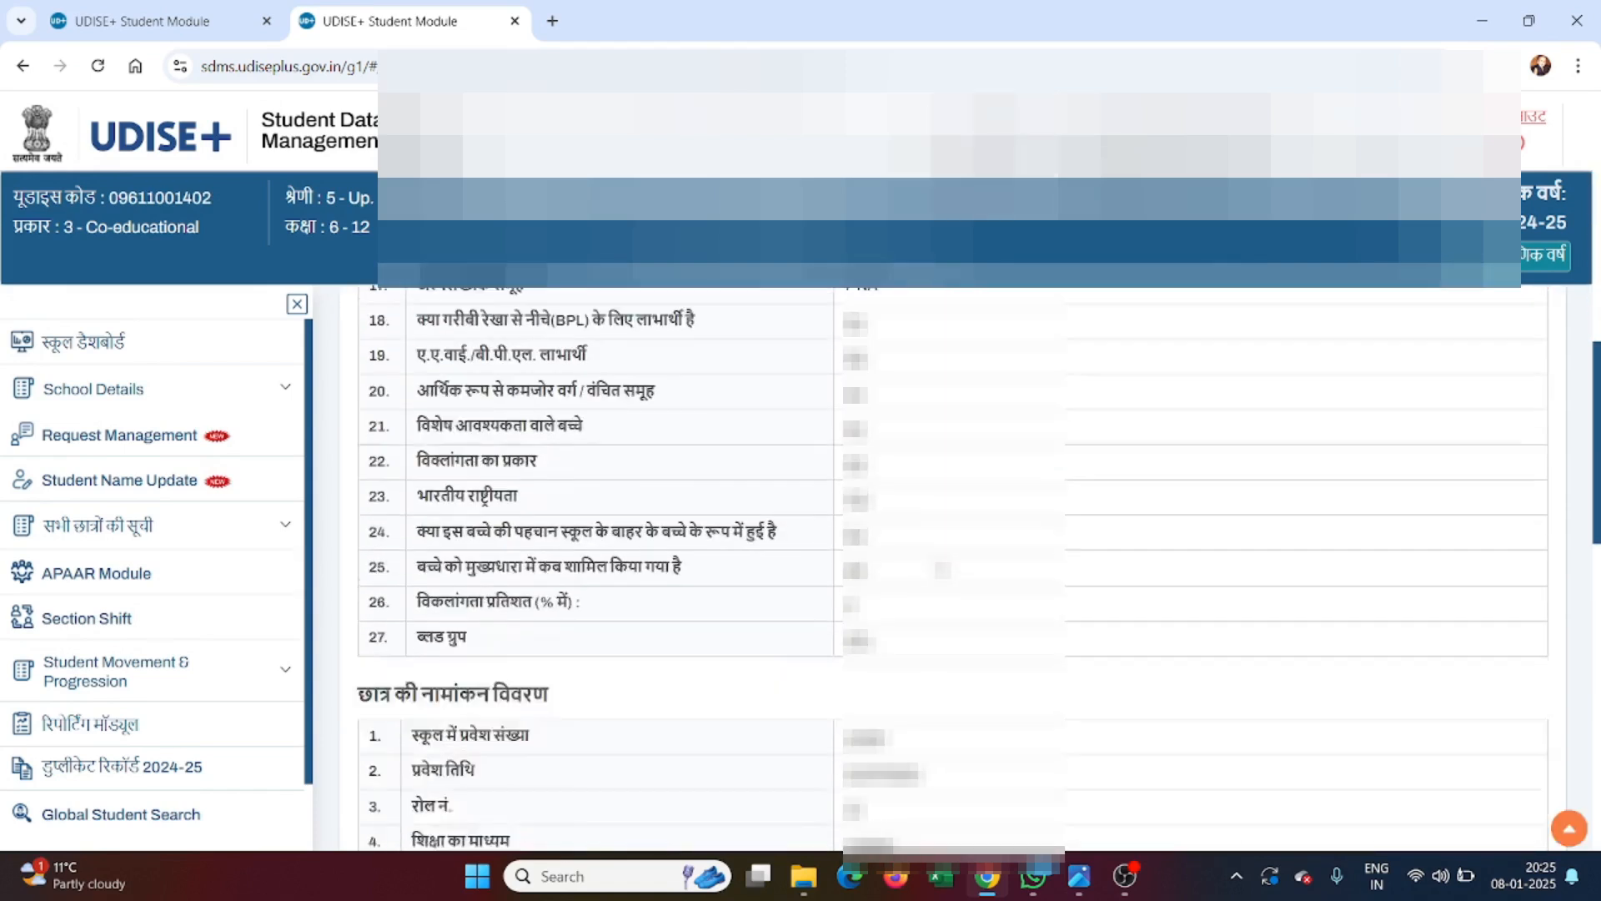
scroll(951, 567, "down", 1)
scroll(950, 567, "down", 7)
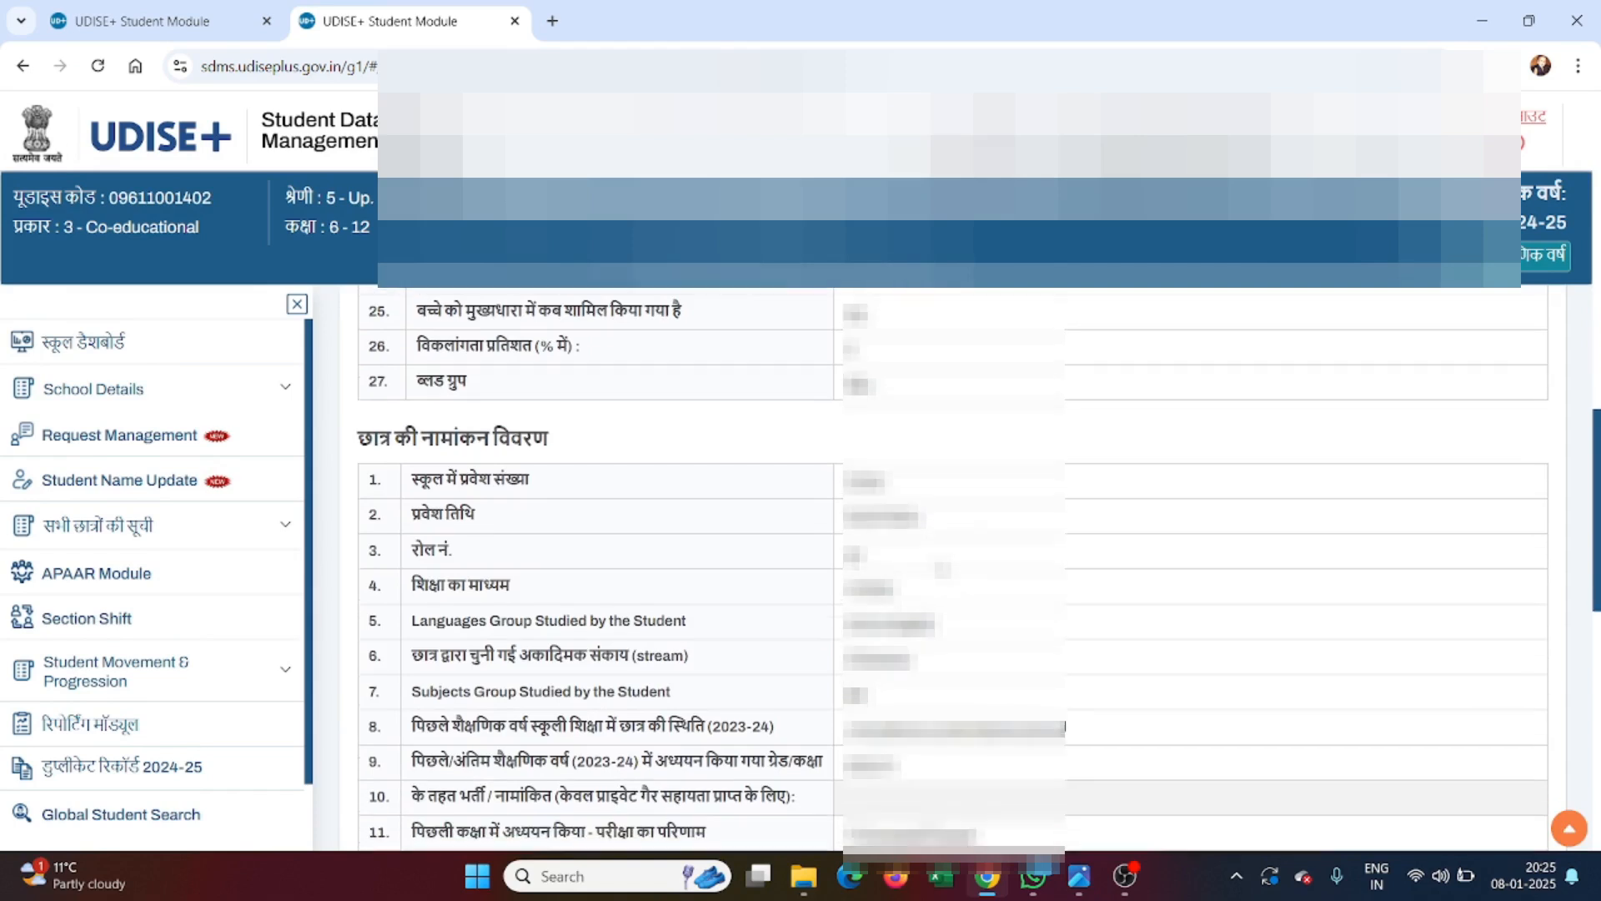
scroll(943, 568, "down", 5)
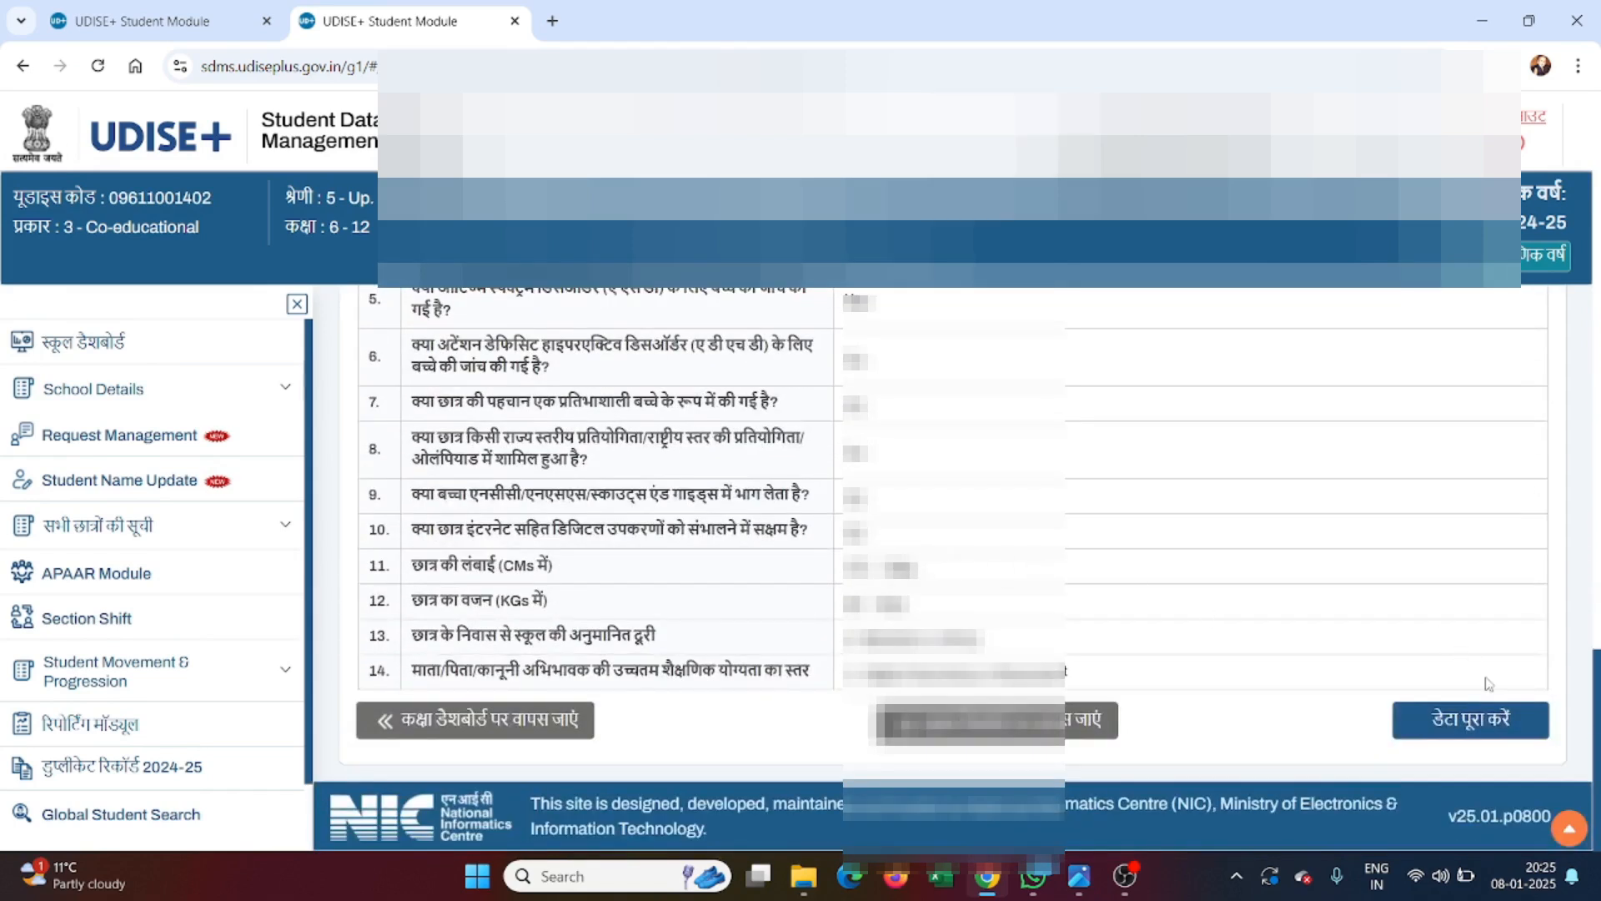
left_click(1470, 722)
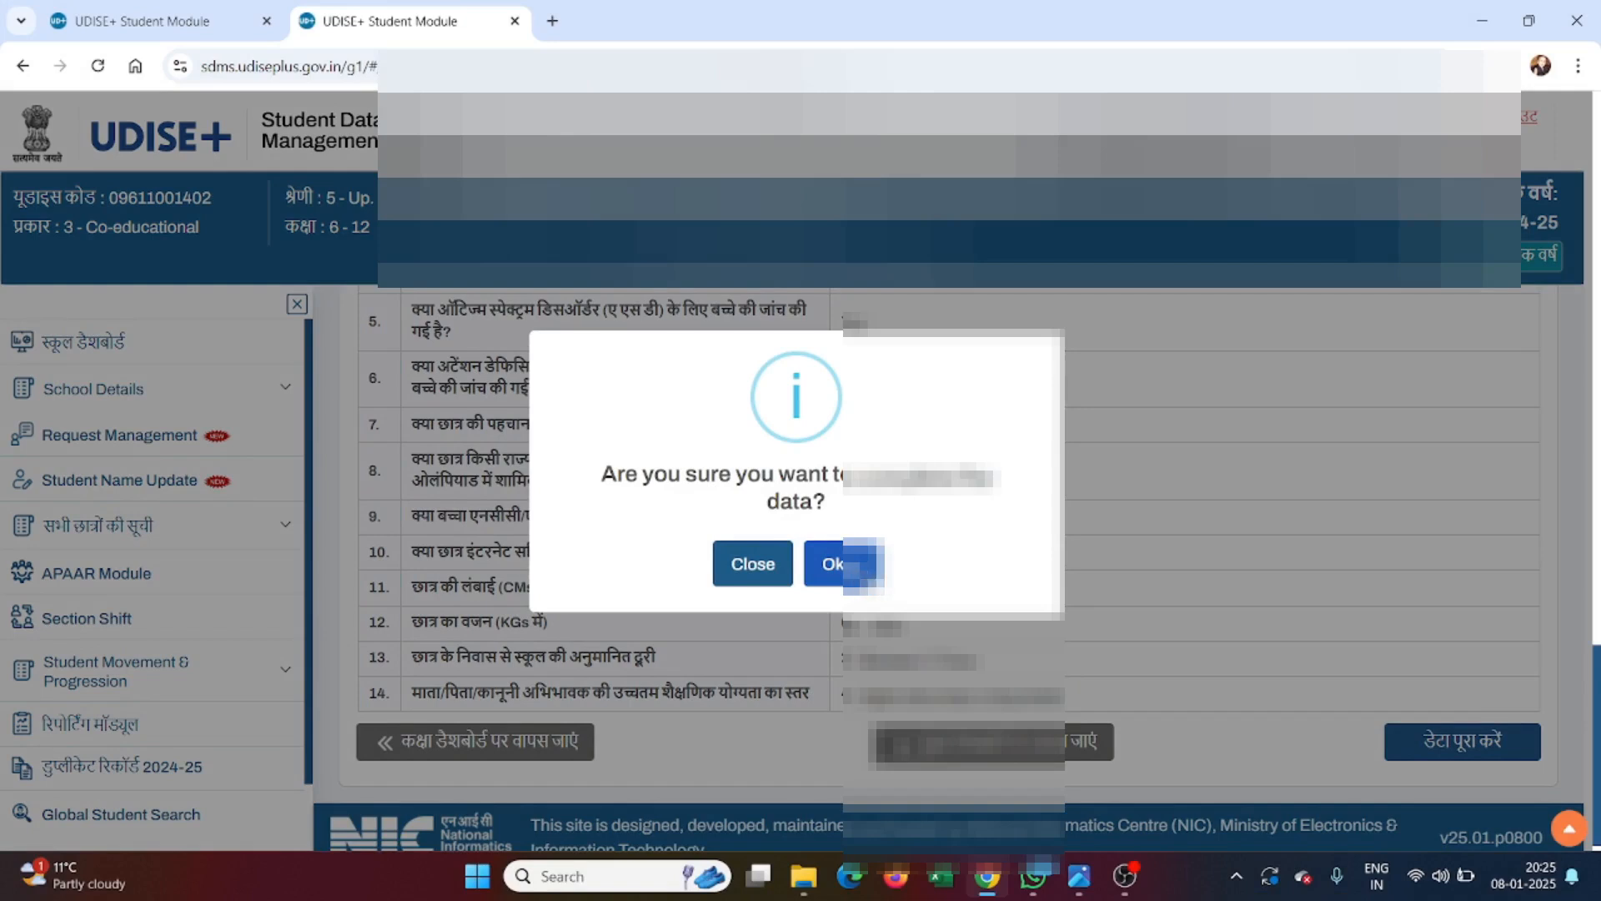
left_click(828, 564)
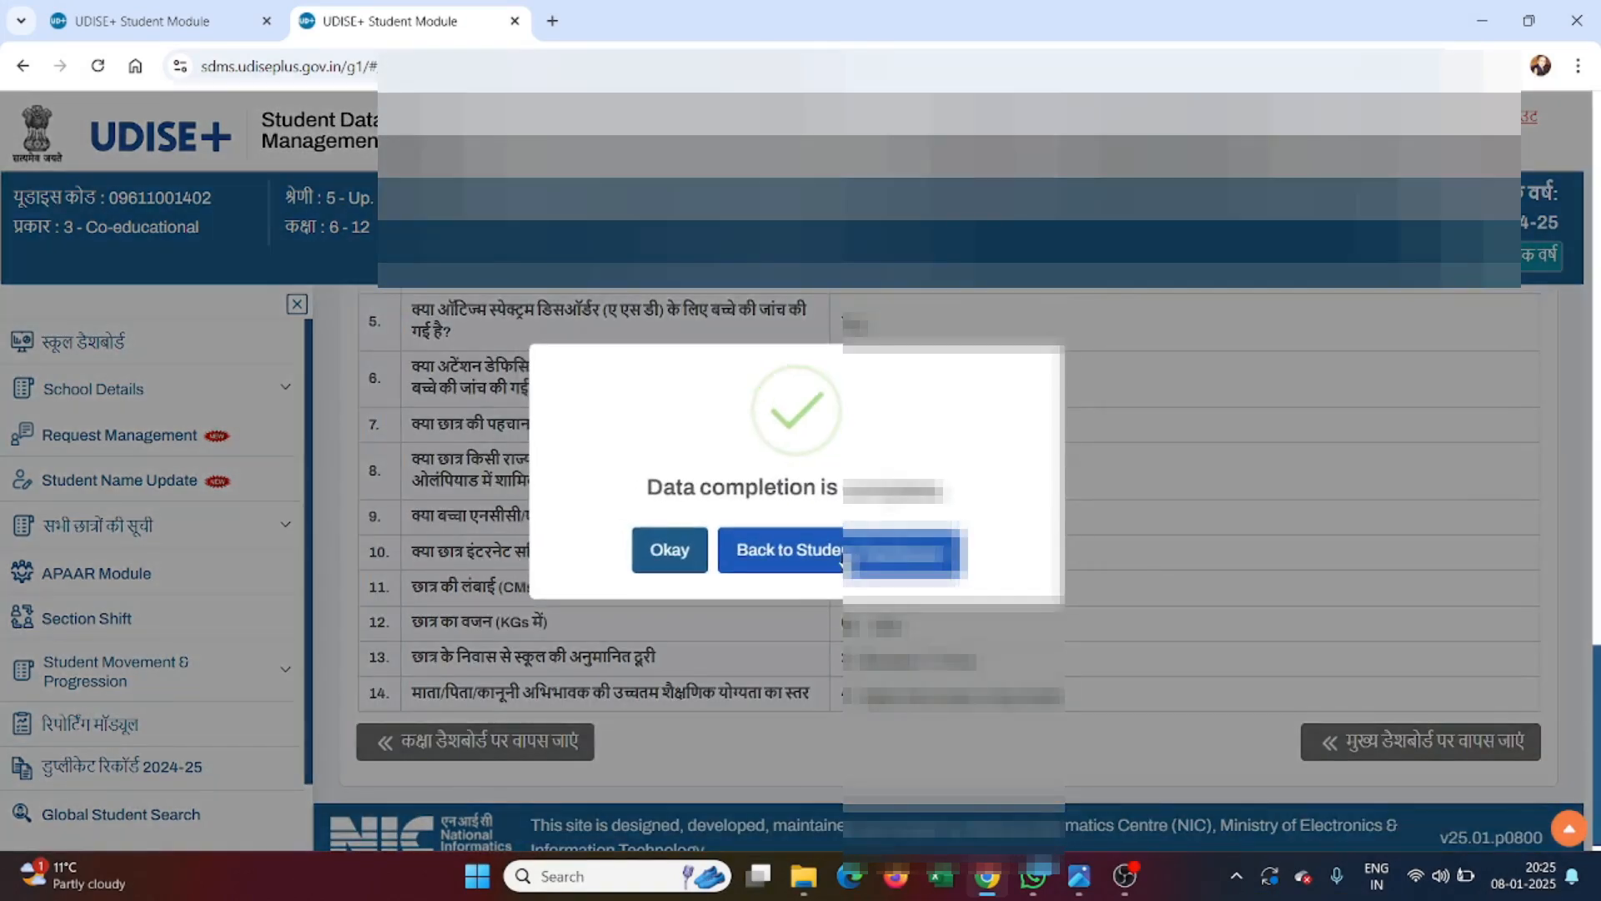
left_click(665, 547)
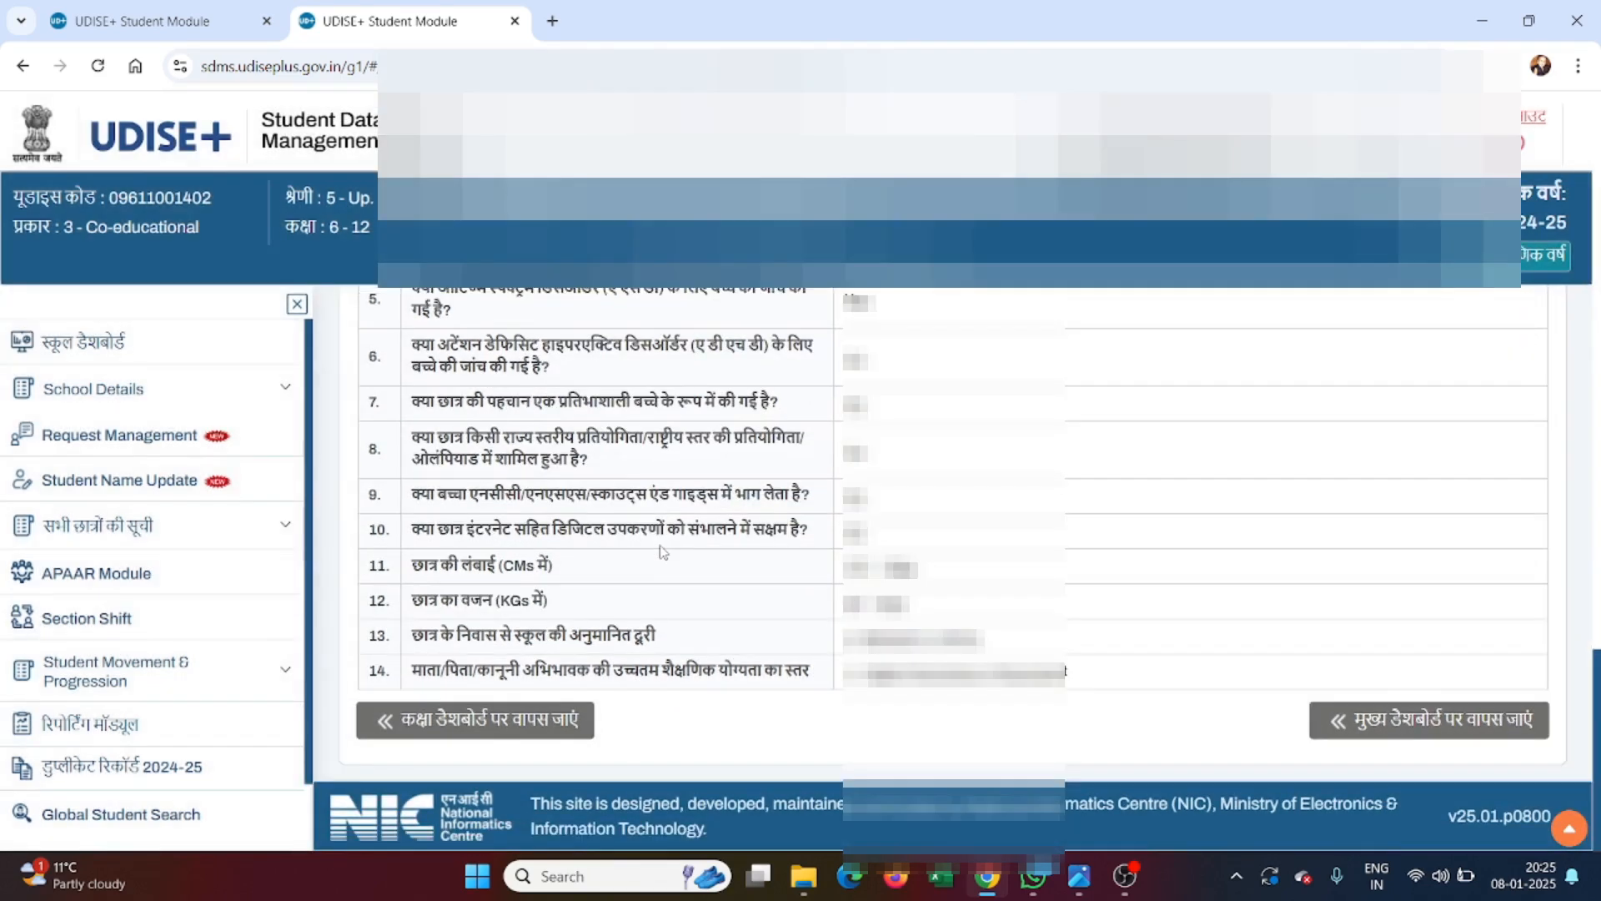
Open the APAAR Module and list the students of class XI, section B.
left_click(87, 575)
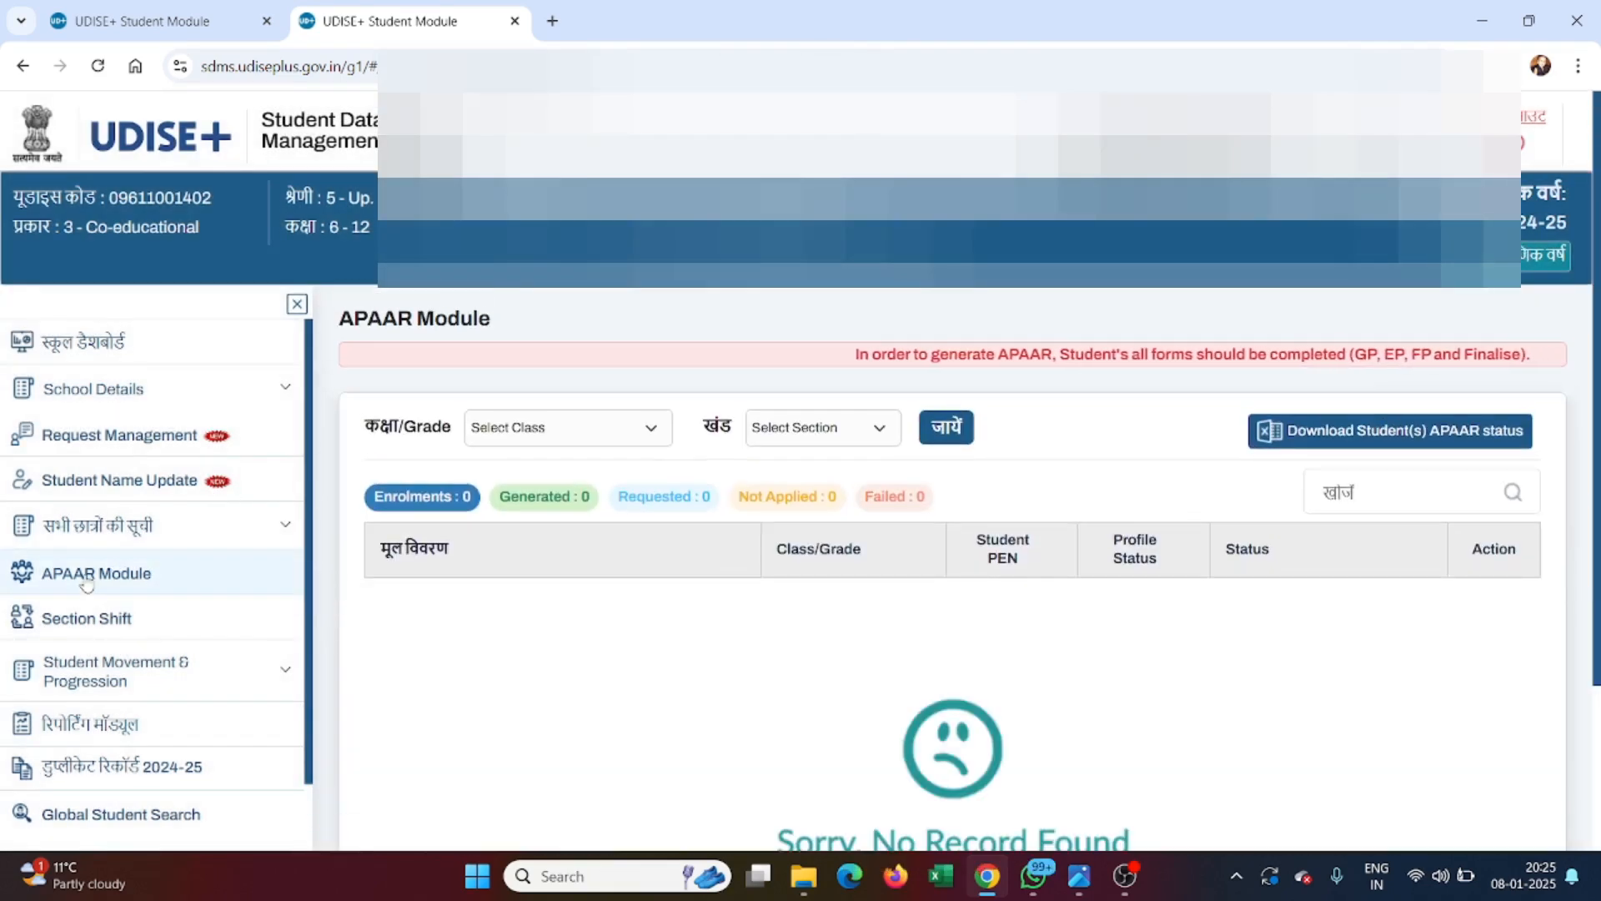
left_click(505, 424)
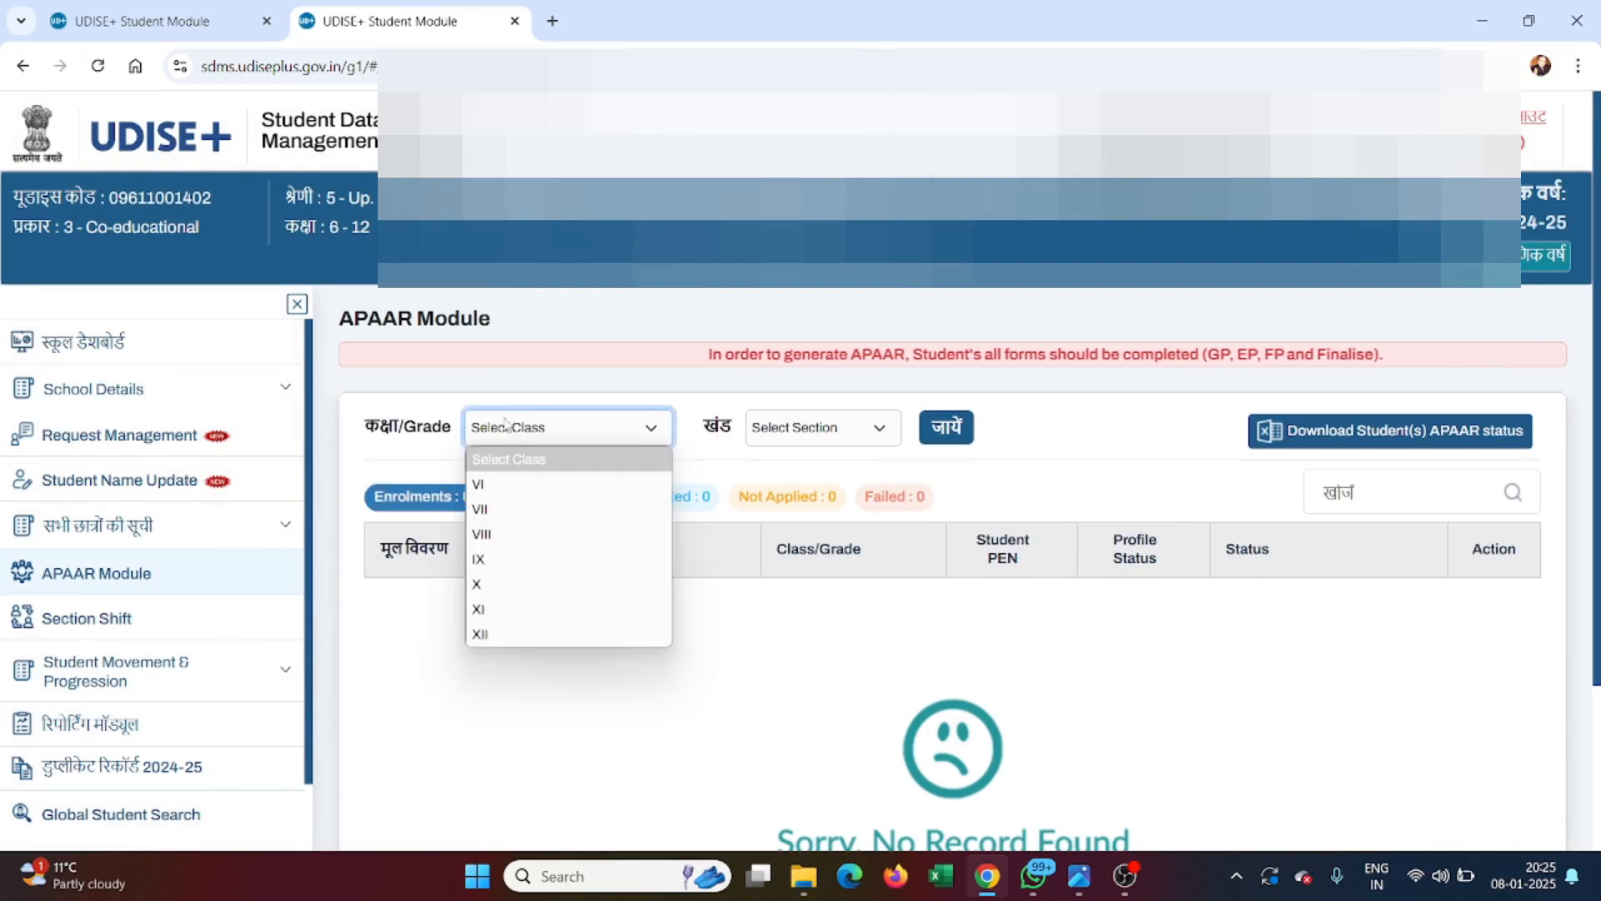
left_click(518, 608)
left_click(836, 420)
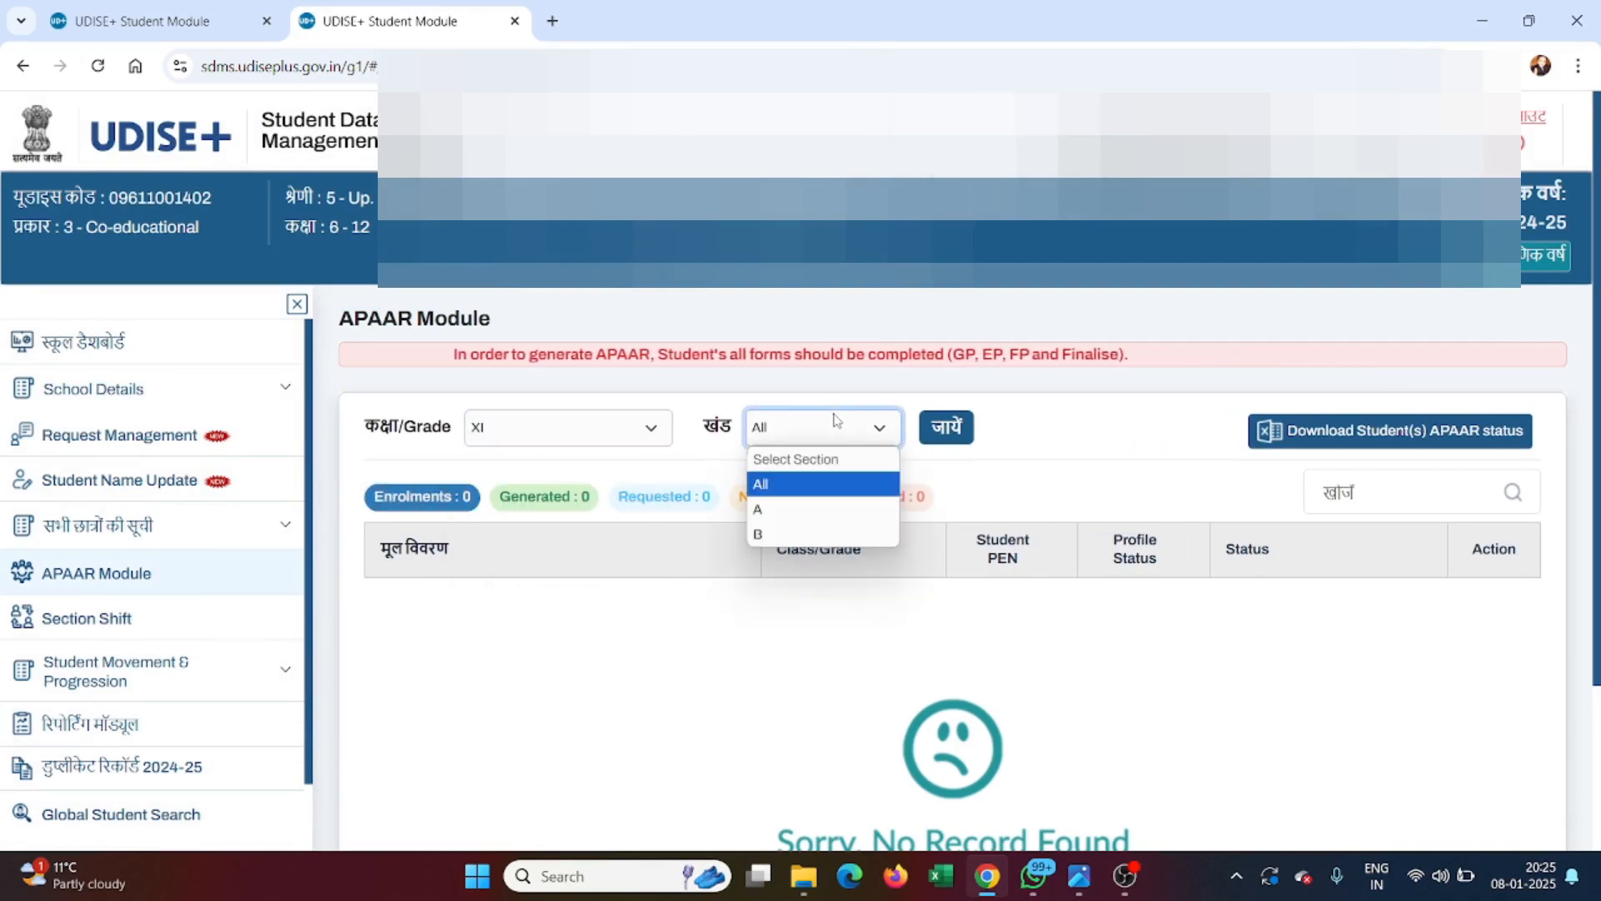
left_click(775, 536)
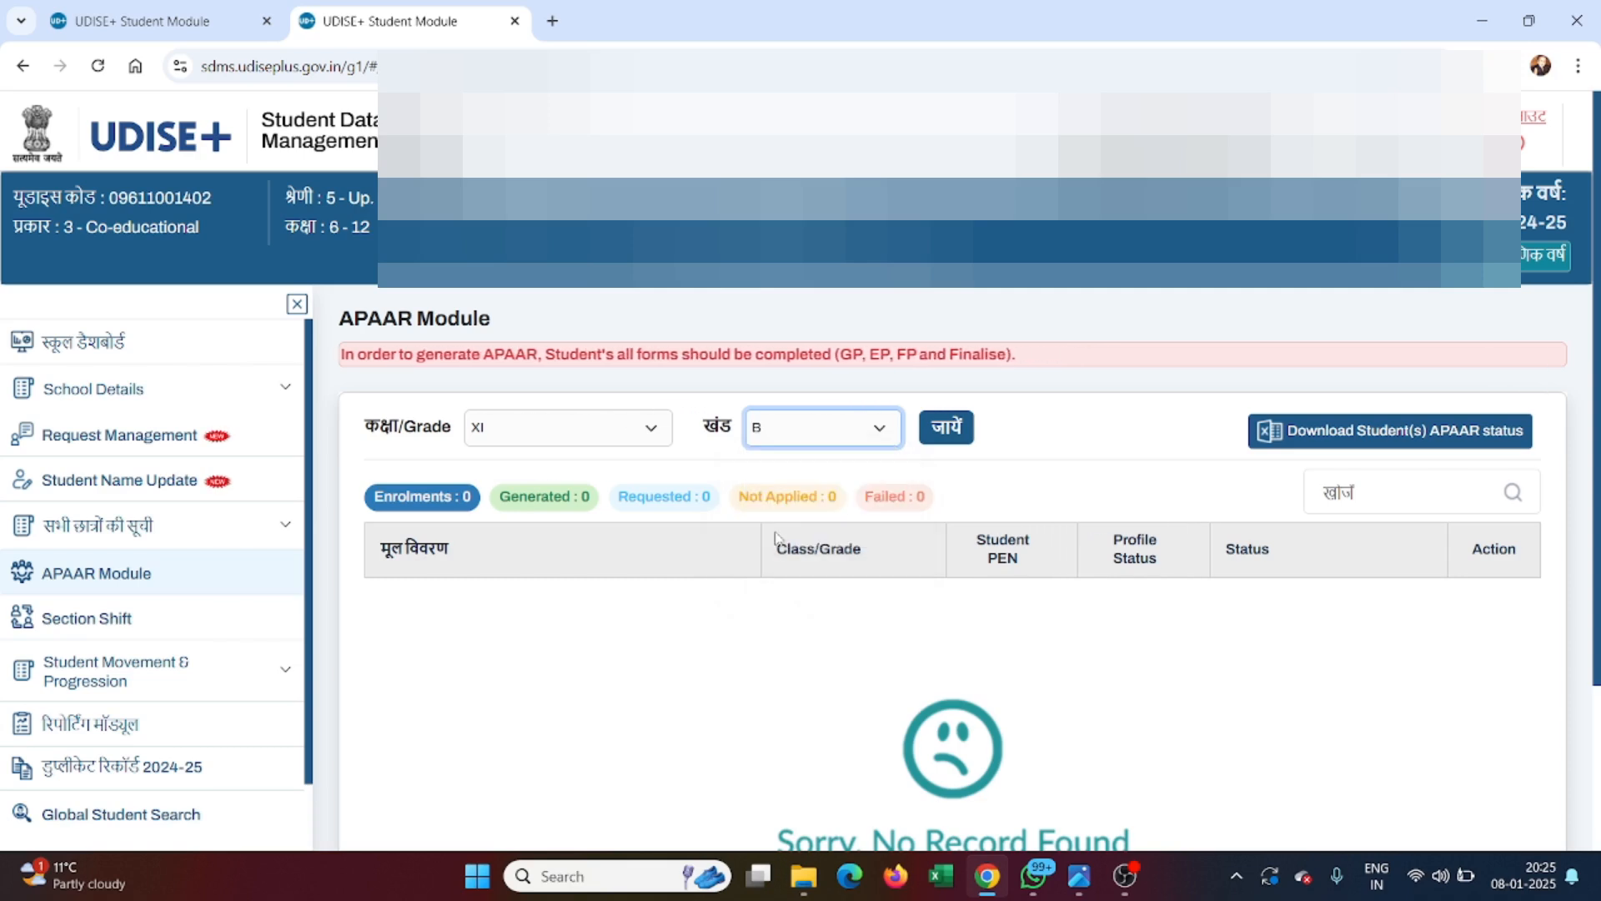
left_click(949, 431)
Search the class list for the student by first name and open the APAAR ID generation form.
left_click(1339, 504)
type("nikhi")
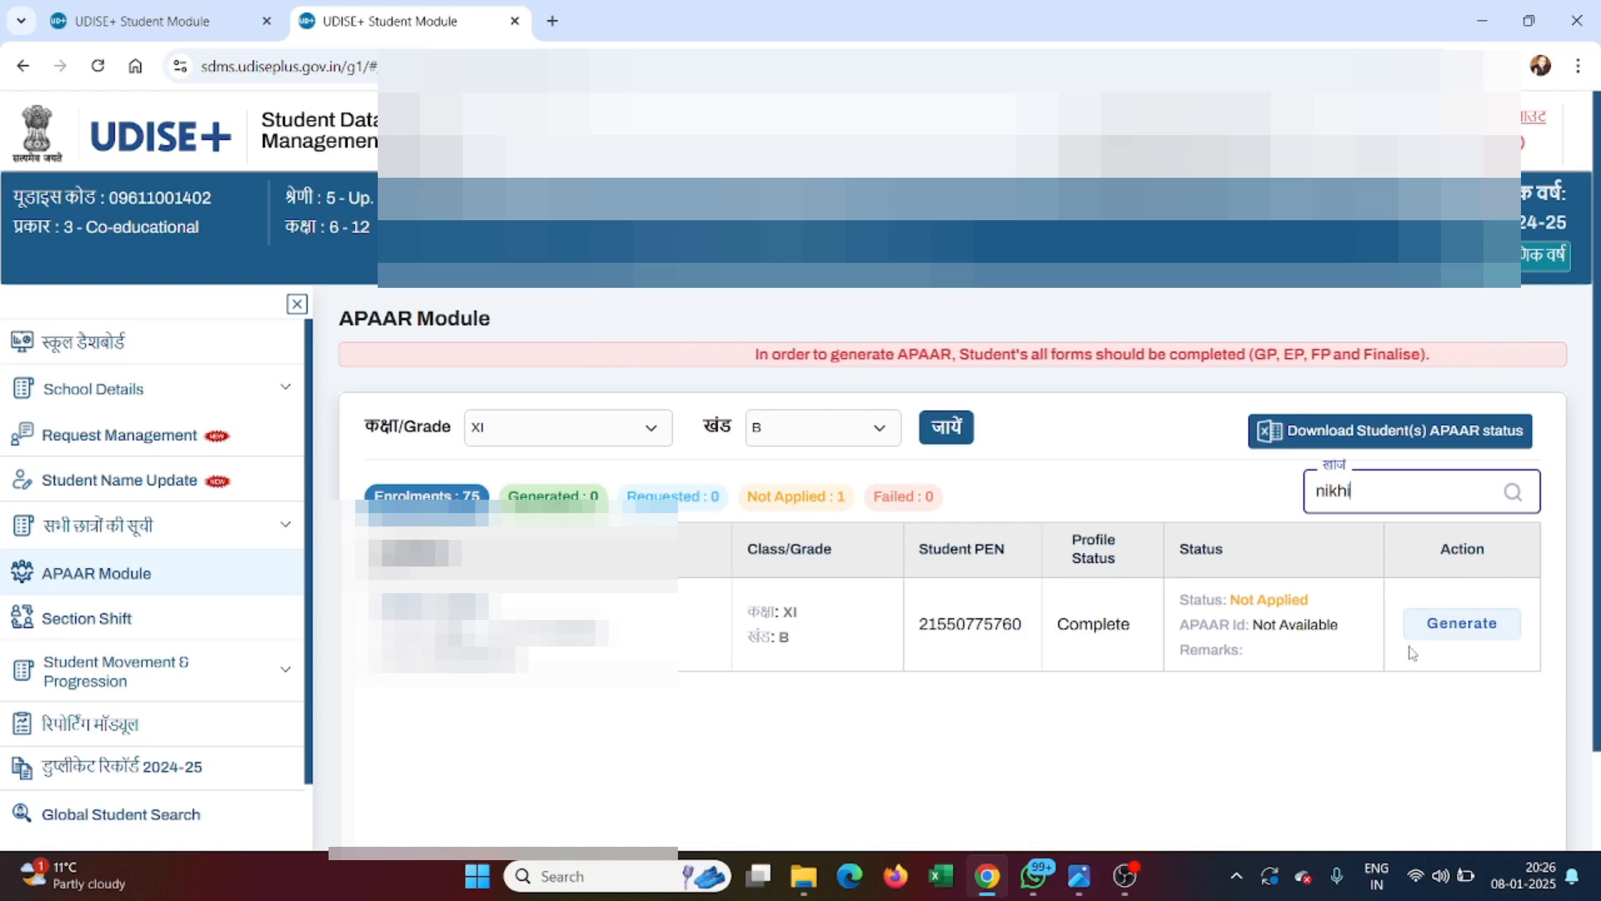
left_click(1442, 627)
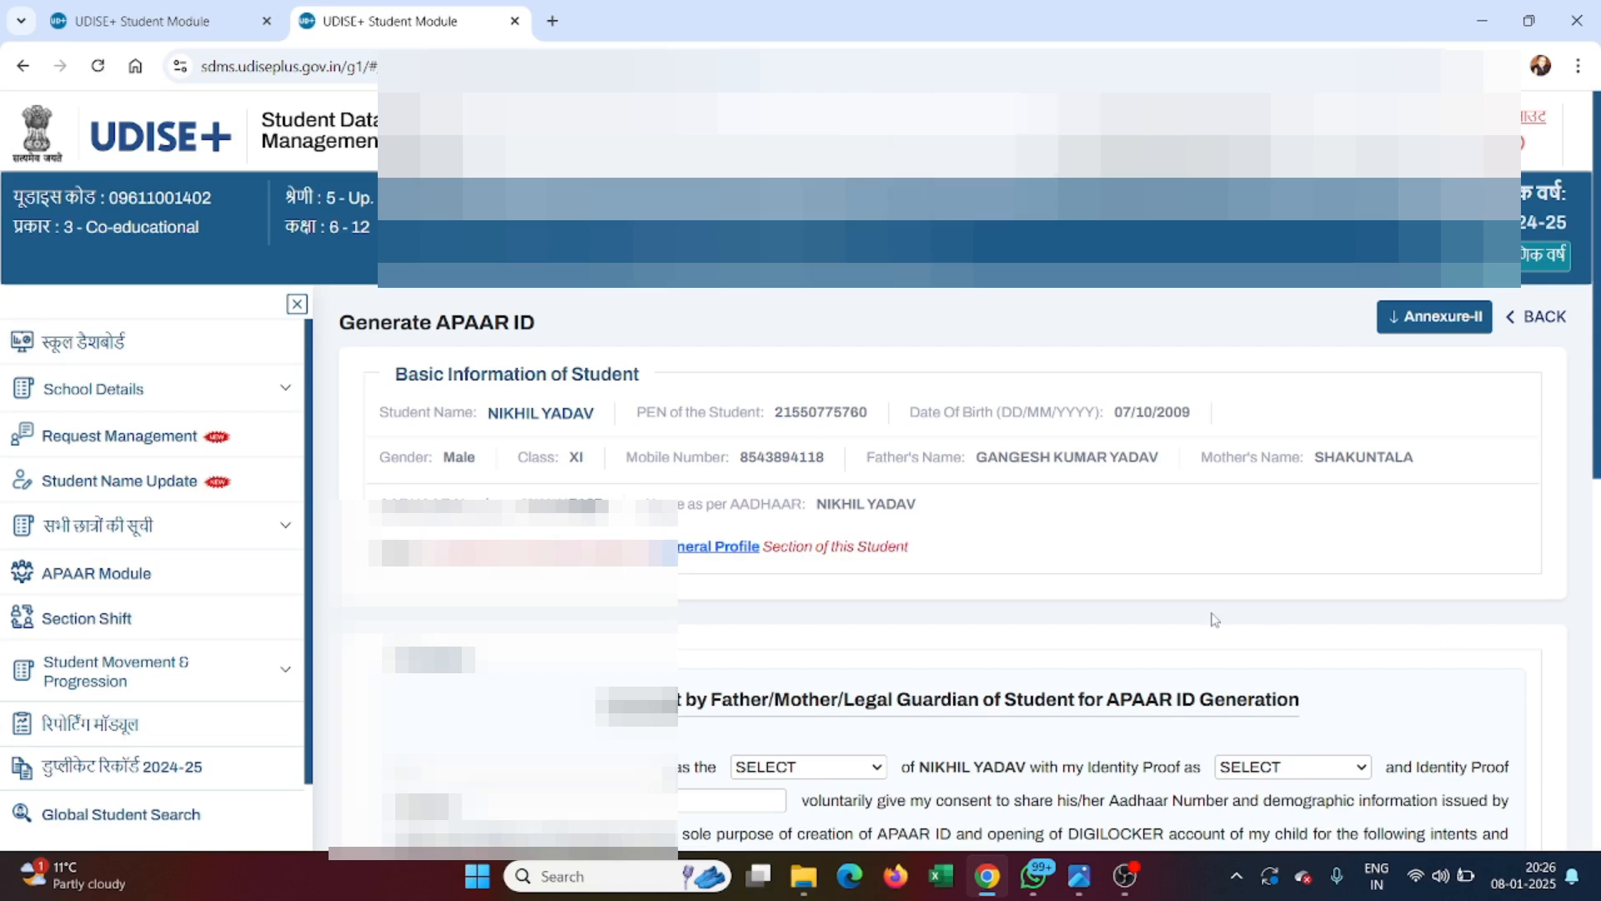
Examine the parental consent section, then switch to the Photos app and view the Hindi APAAR ID consent form from its beginning.
scroll(1213, 618, "down", 2)
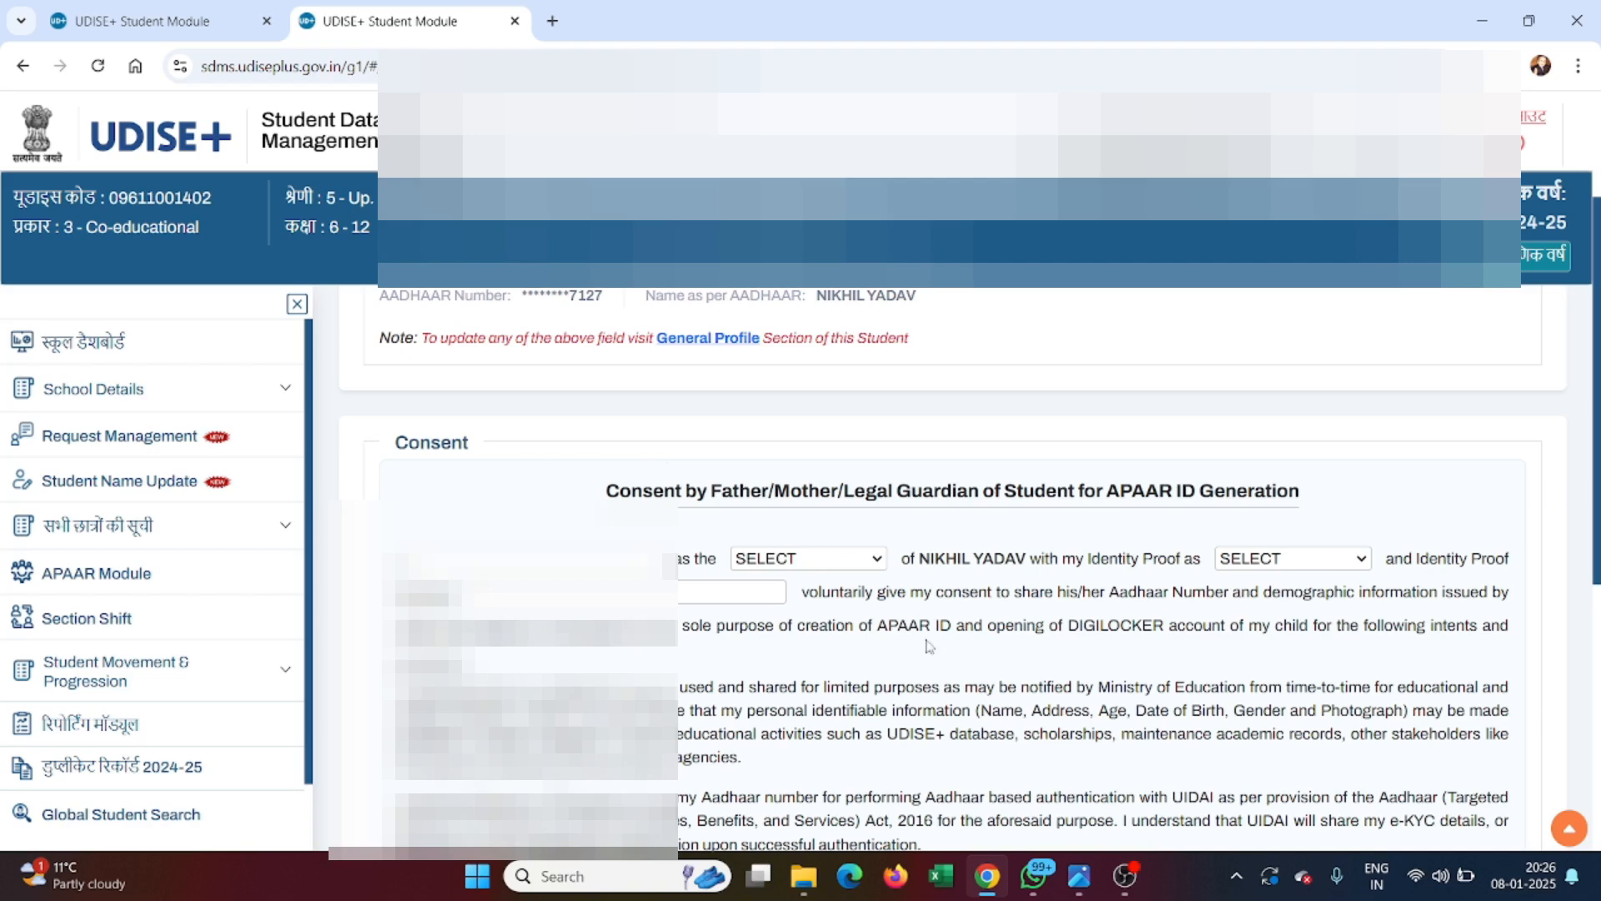
left_click(1081, 877)
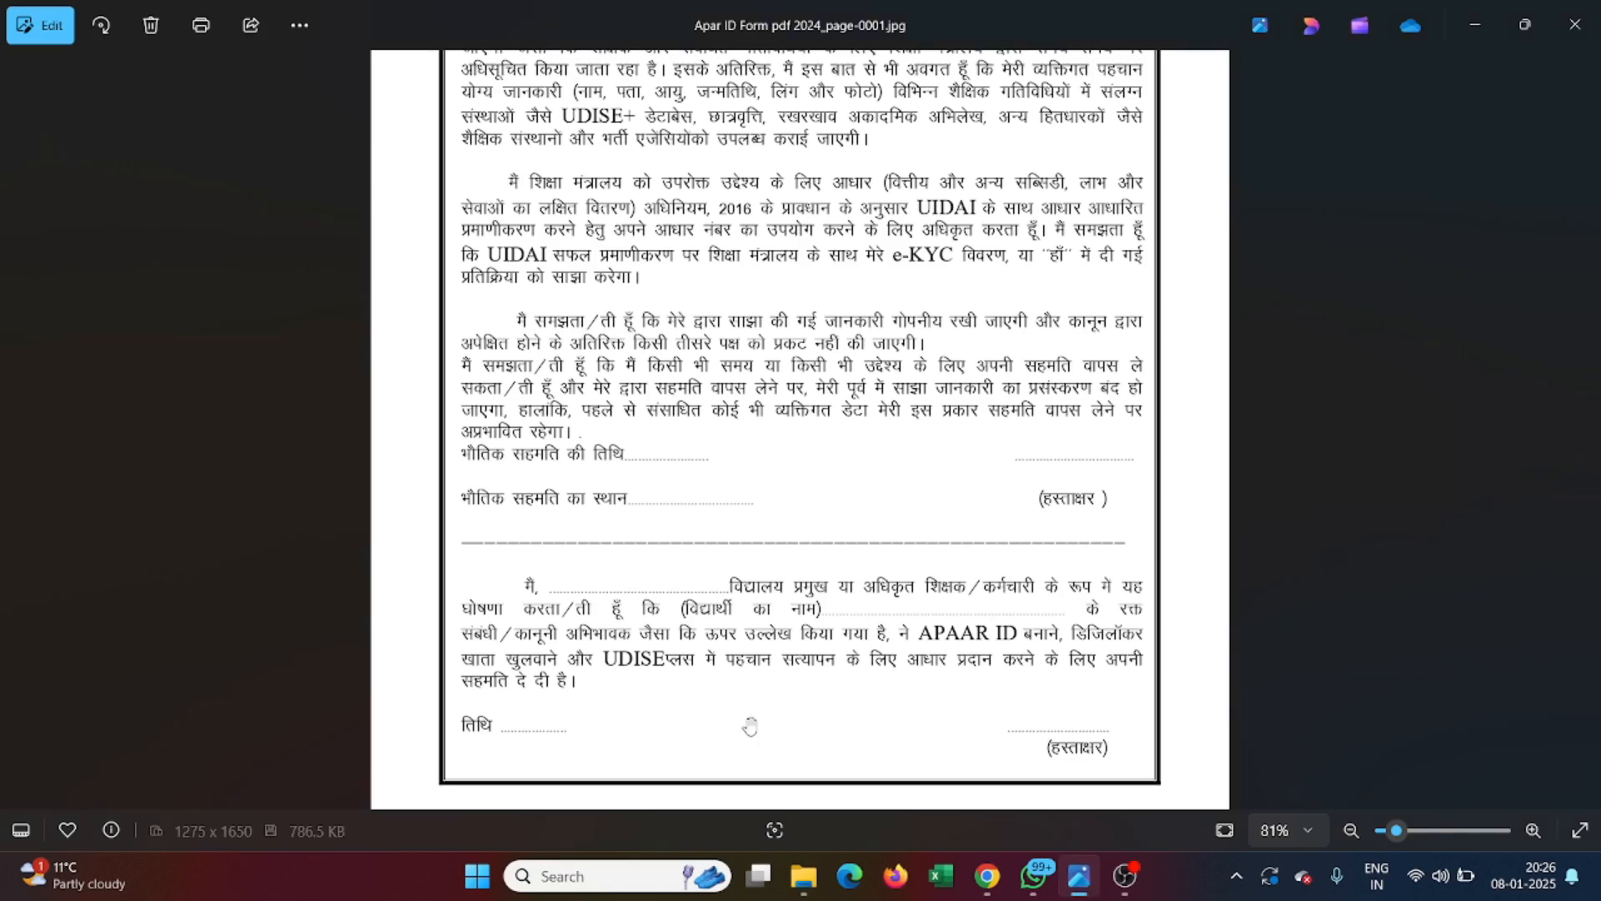
scroll(682, 615, "up", 5)
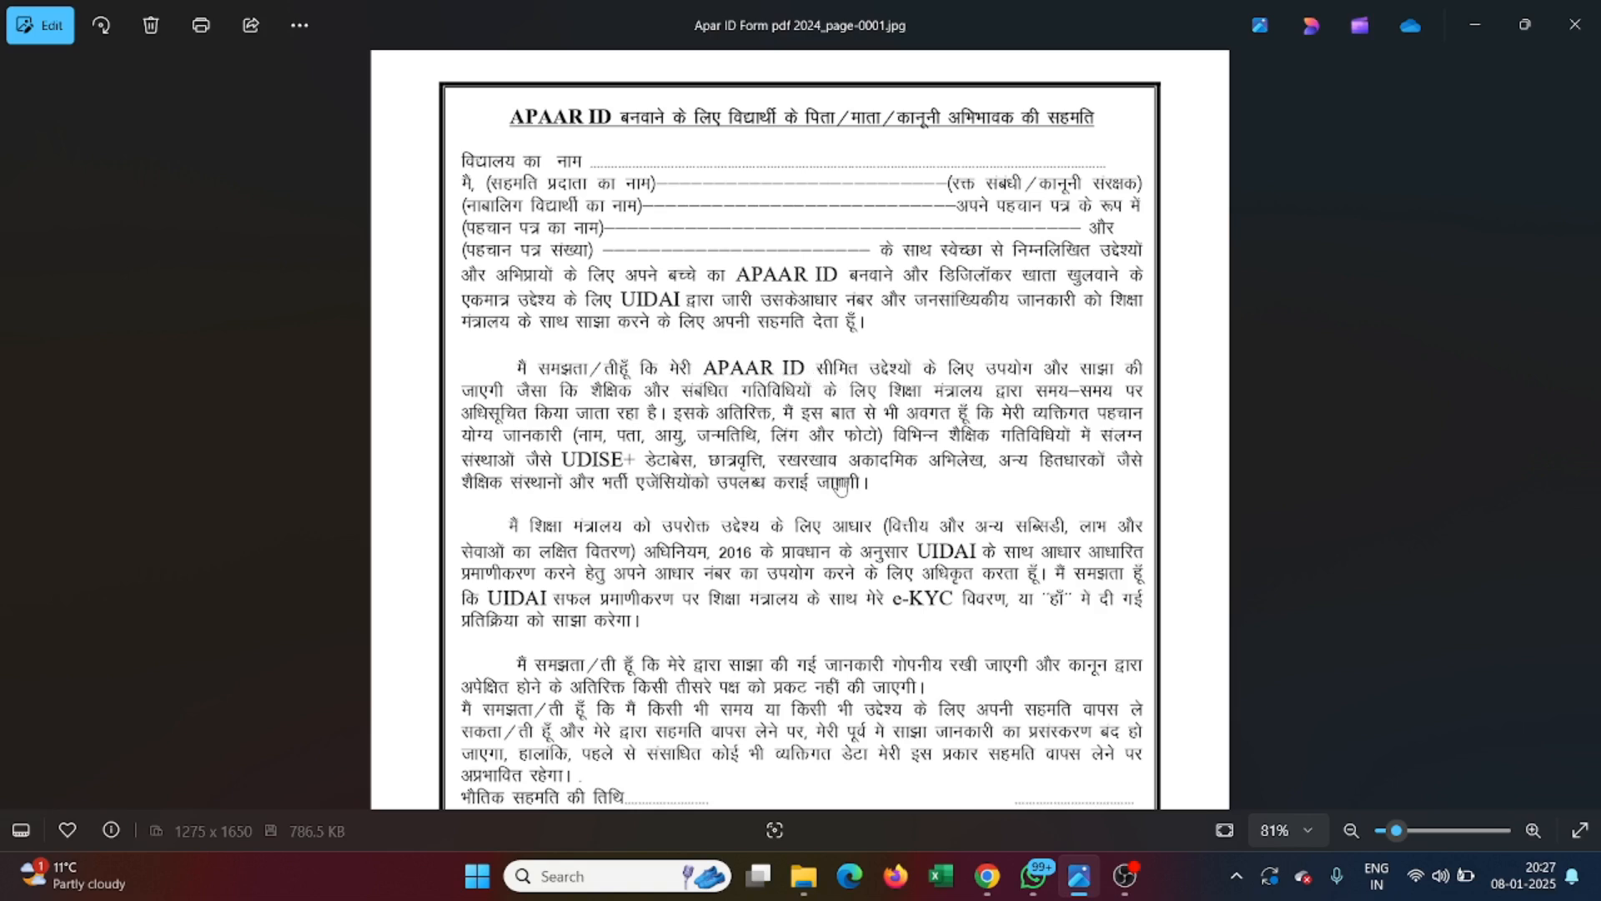
Read the rest of the Hindi consent form, then switch back to UDISE+ in Chrome and review the consent declaration down to its end.
scroll(890, 494, "down", 2)
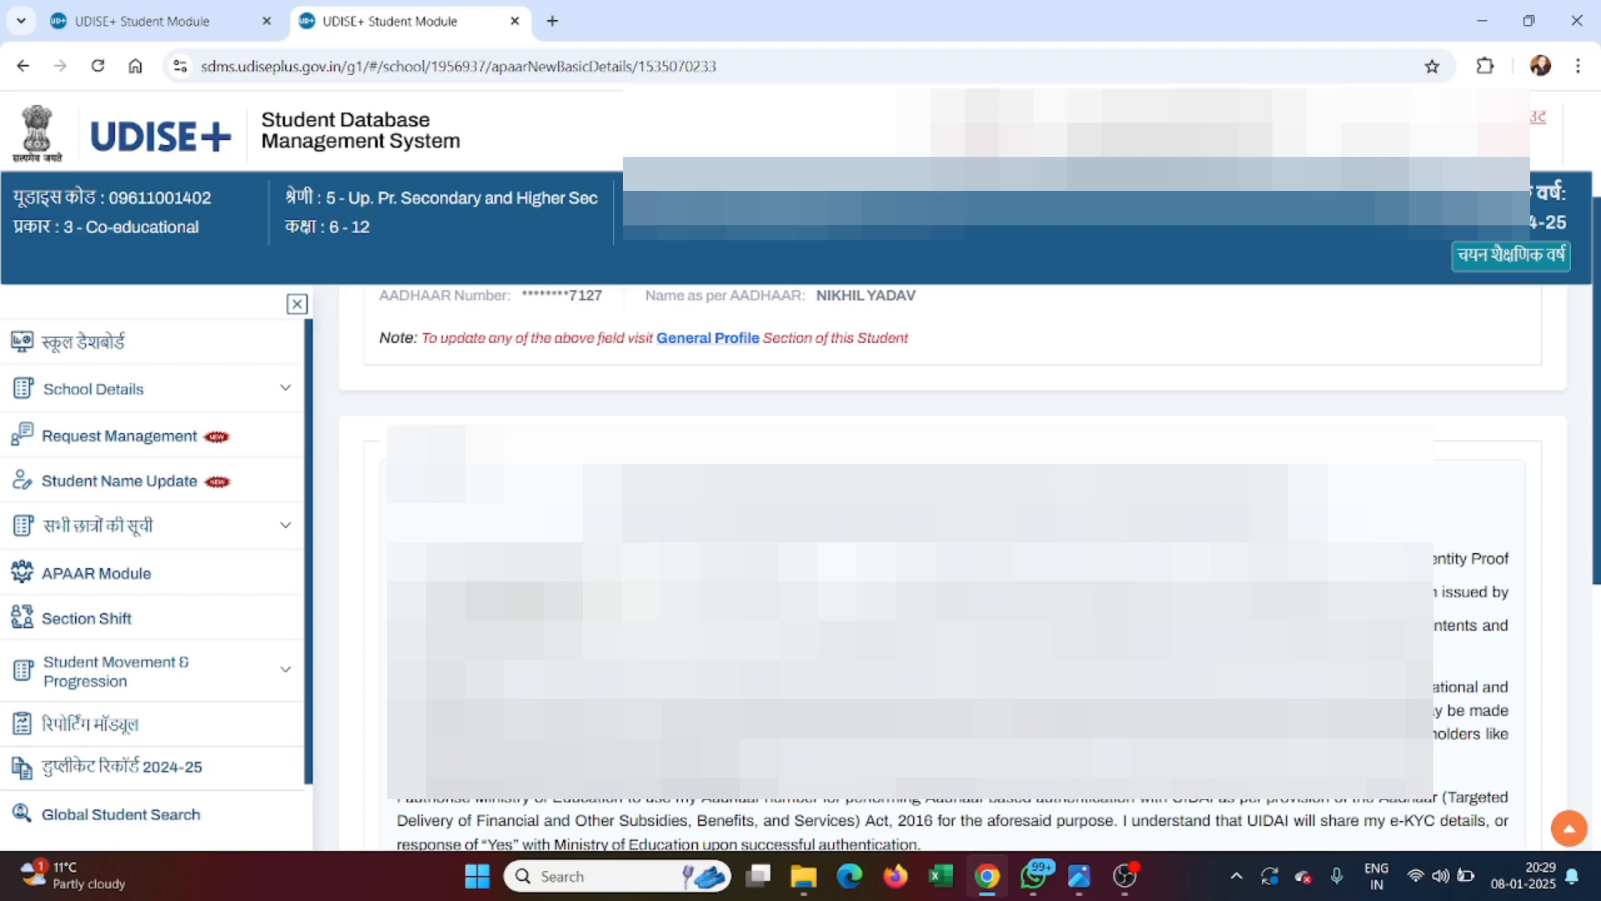
scroll(950, 567, "down", 5)
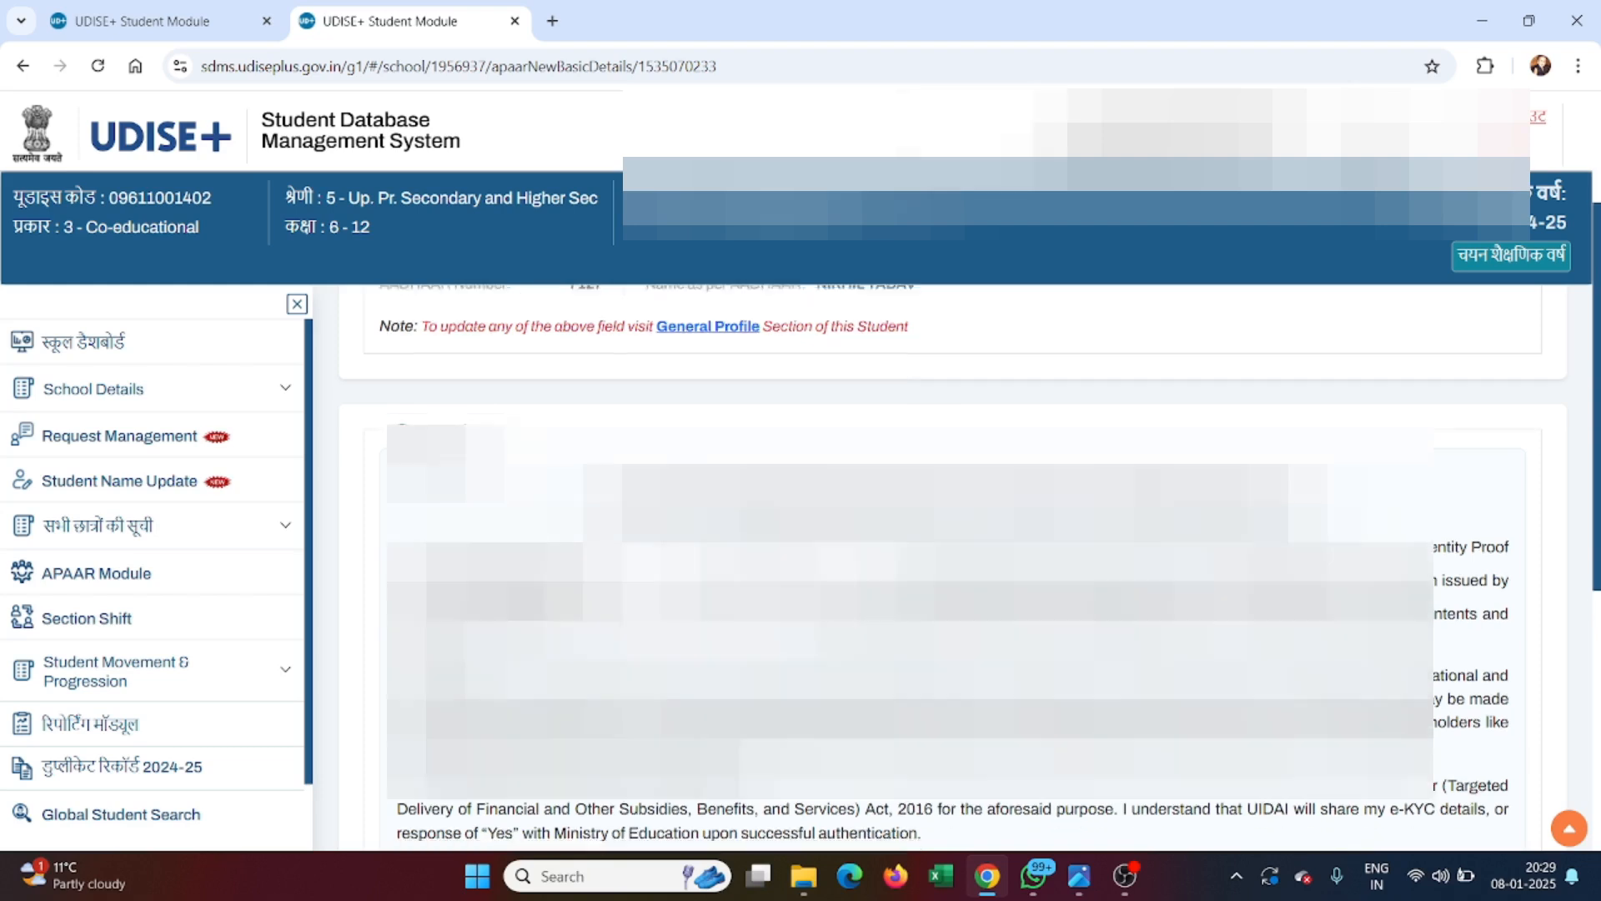
scroll(950, 567, "down", 3)
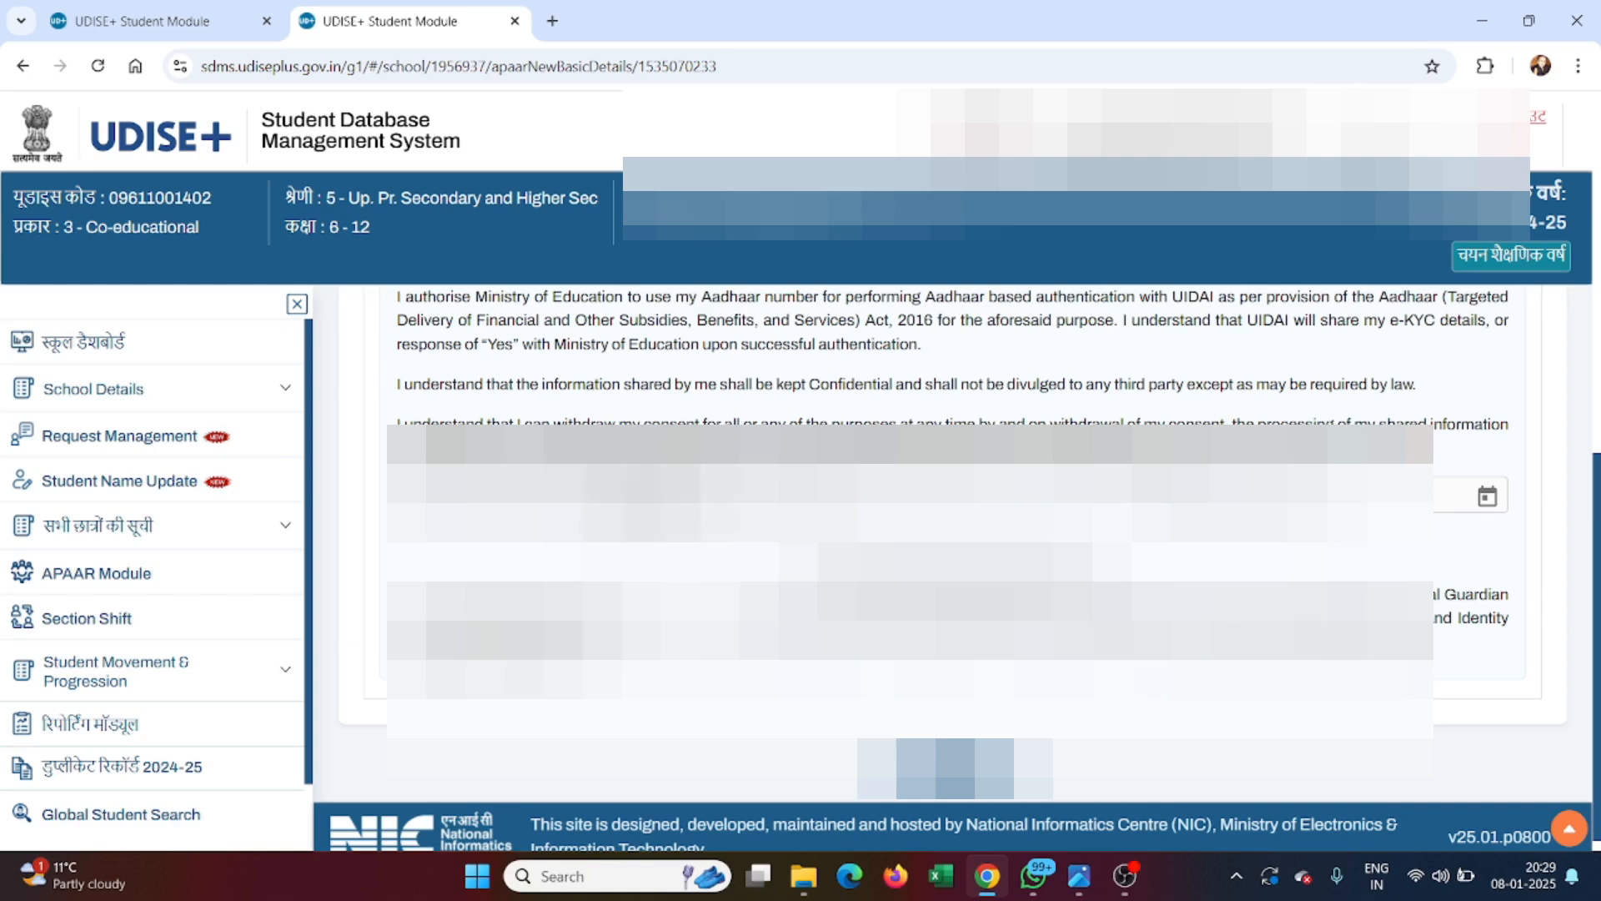
Set the Date of Physical Consent to 05/01/2025, submit and confirm the APAAR ID generation request, and return to the APAAR Module.
left_click(1417, 496)
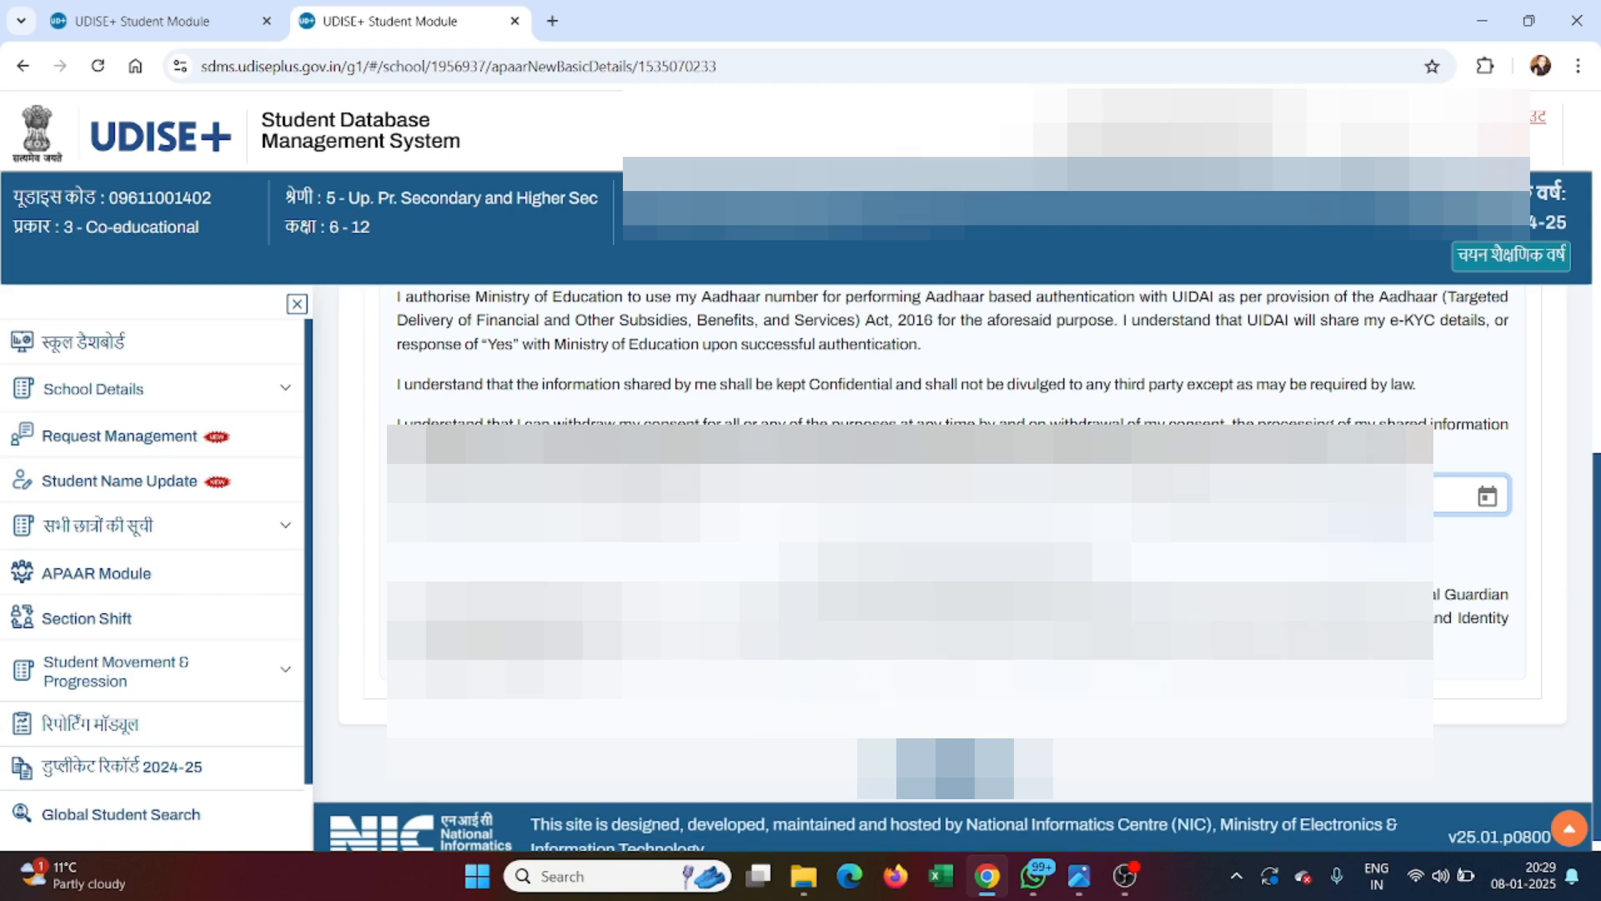
left_click(955, 765)
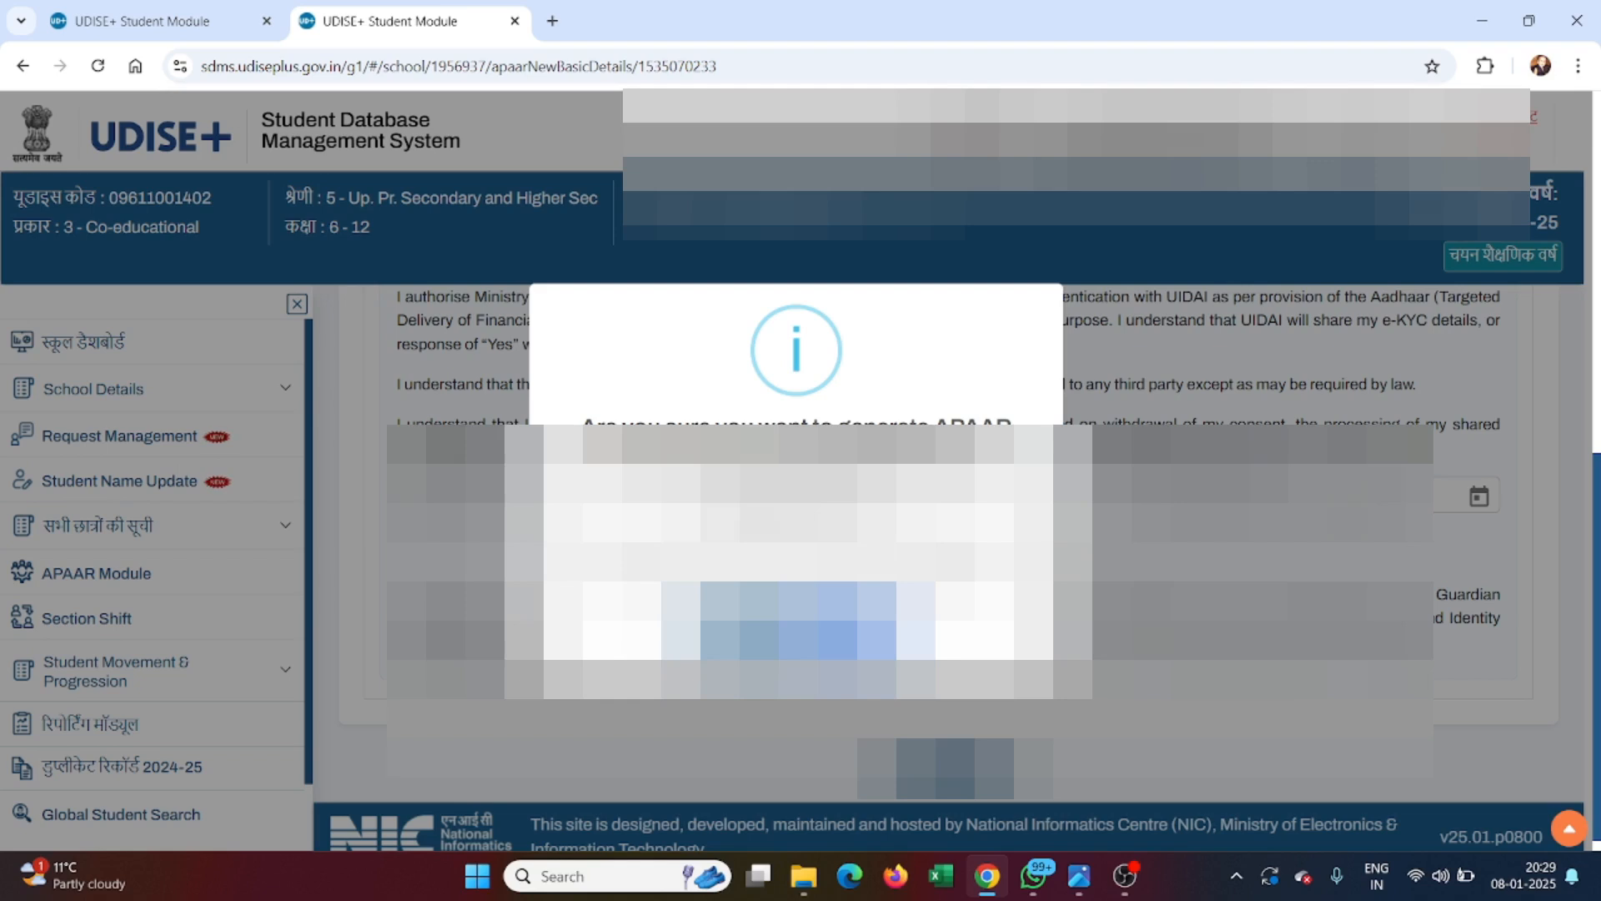
left_click(838, 635)
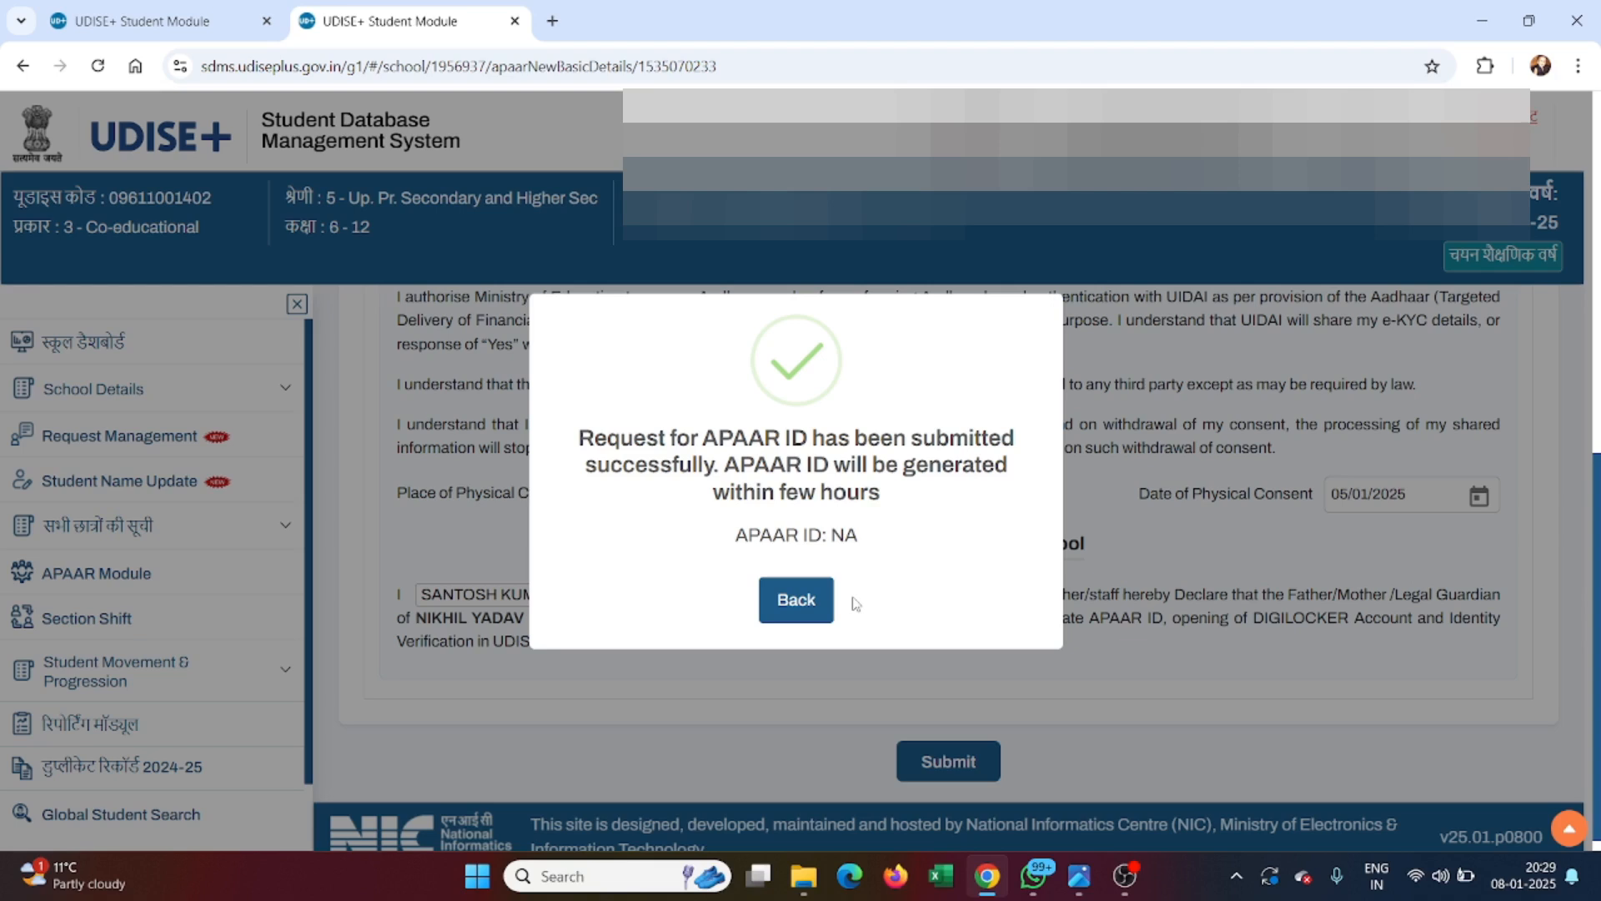
left_click(779, 599)
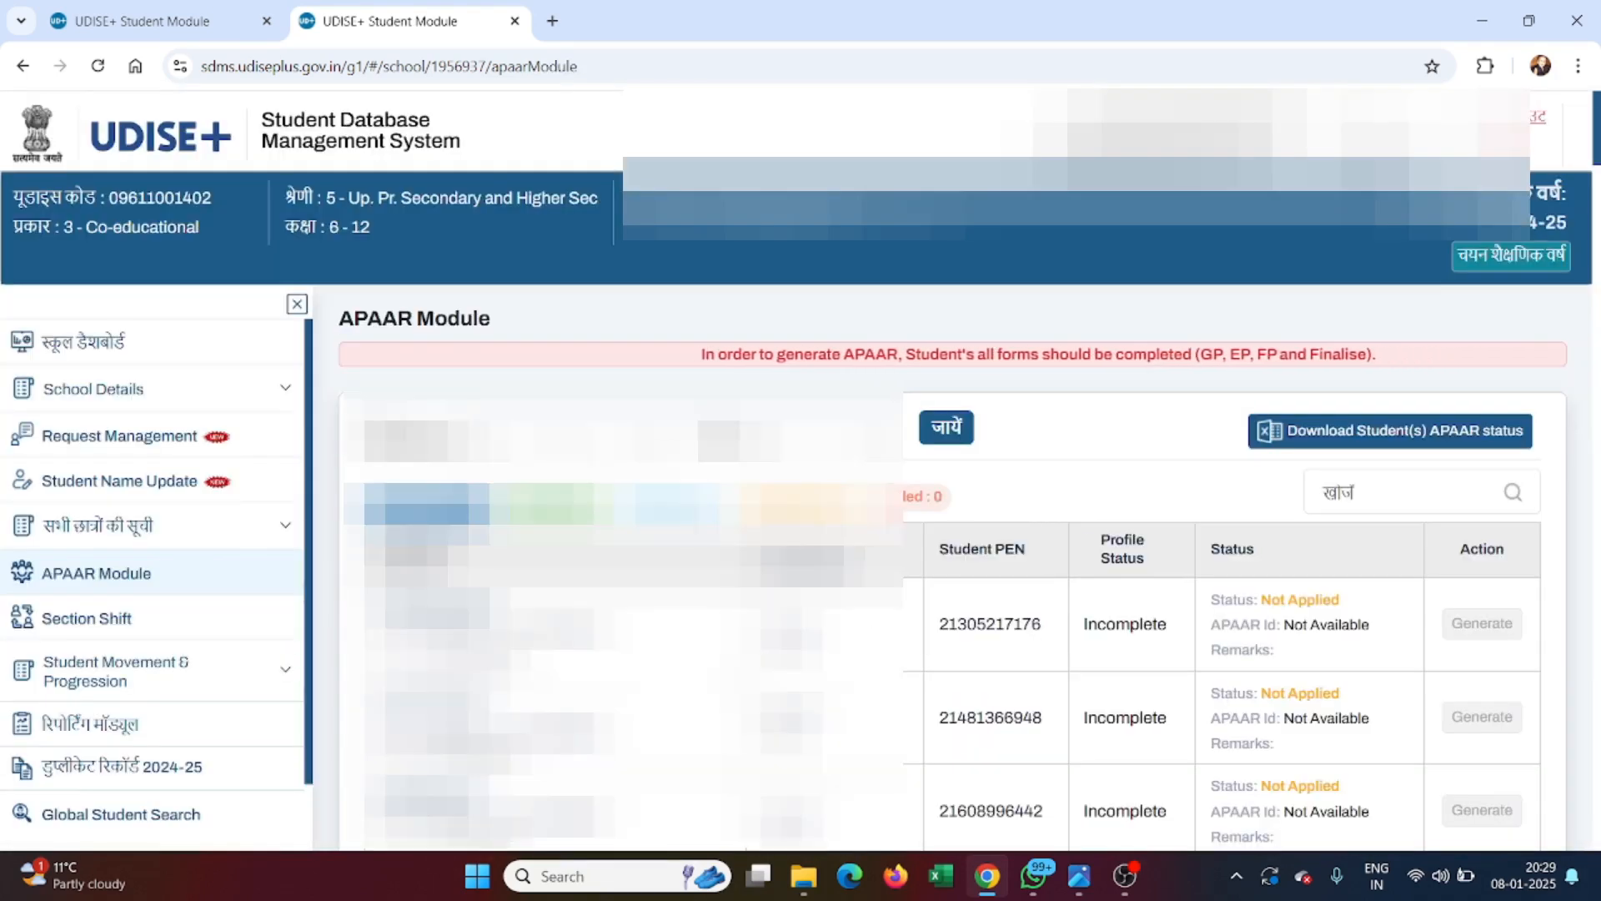
Choose a class and section in the APAAR Module and list its students with their APAAR status.
left_click(576, 429)
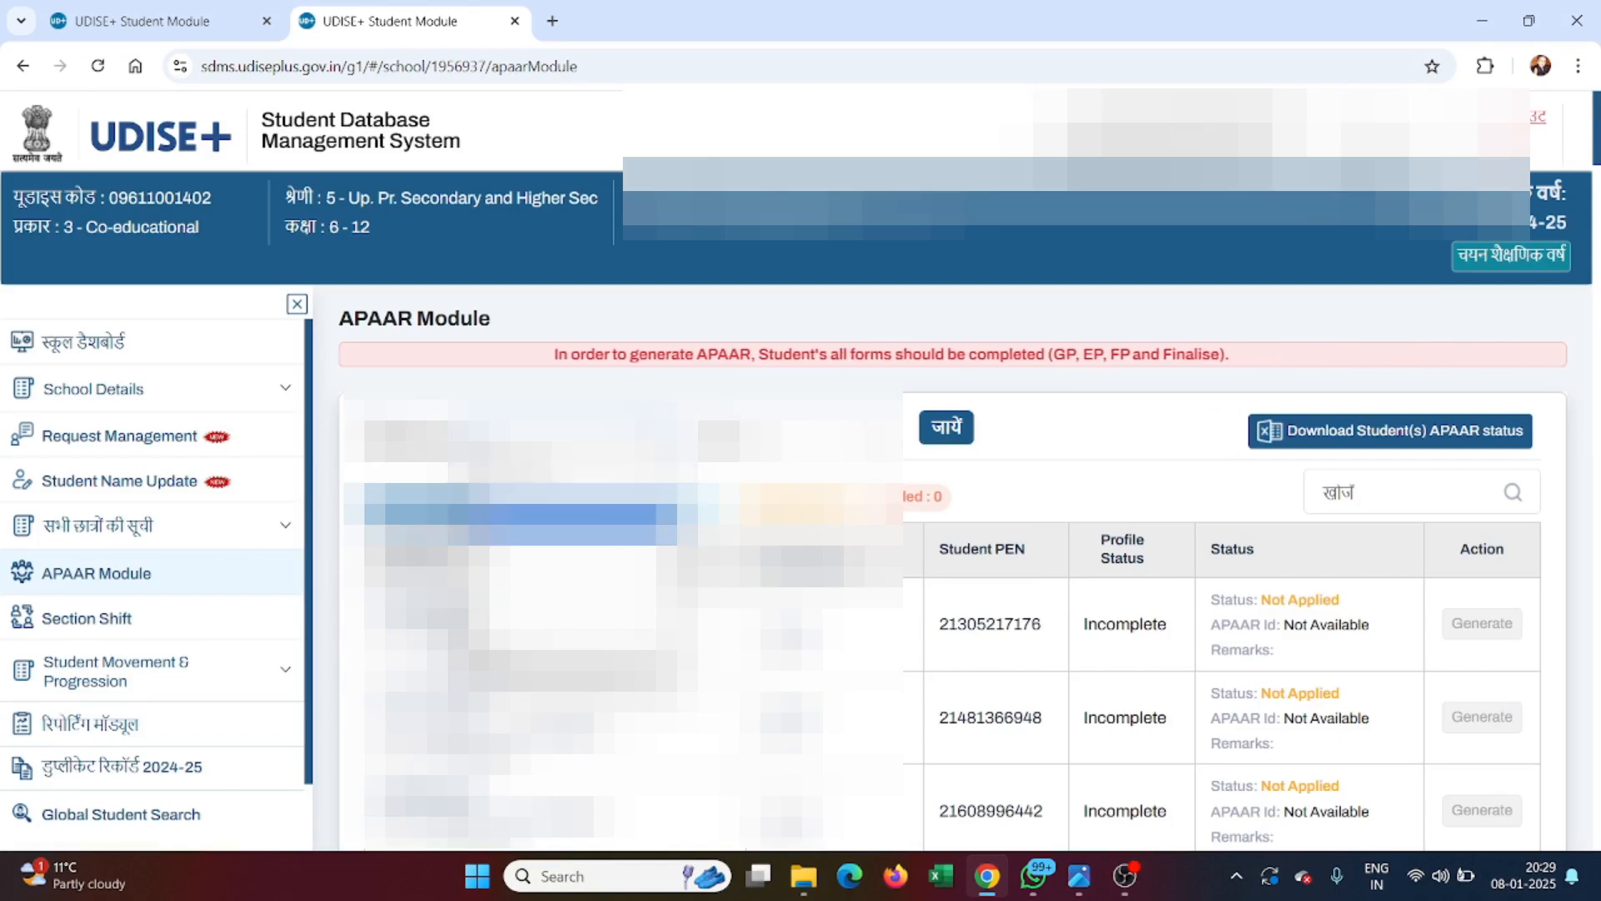
left_click(574, 515)
left_click(824, 428)
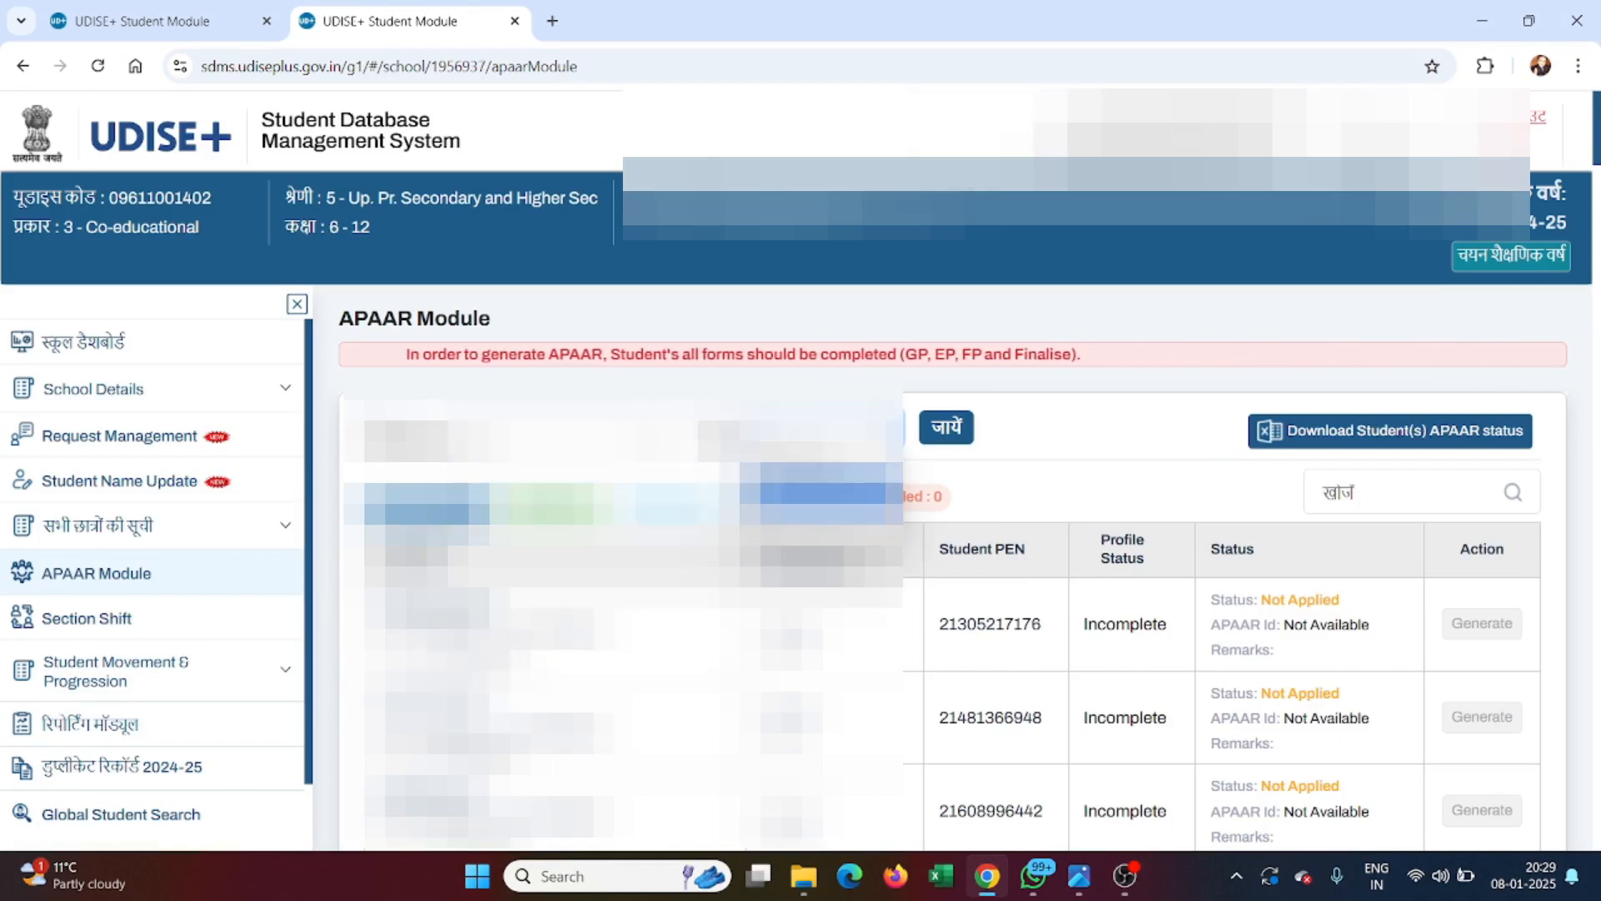
left_click(822, 519)
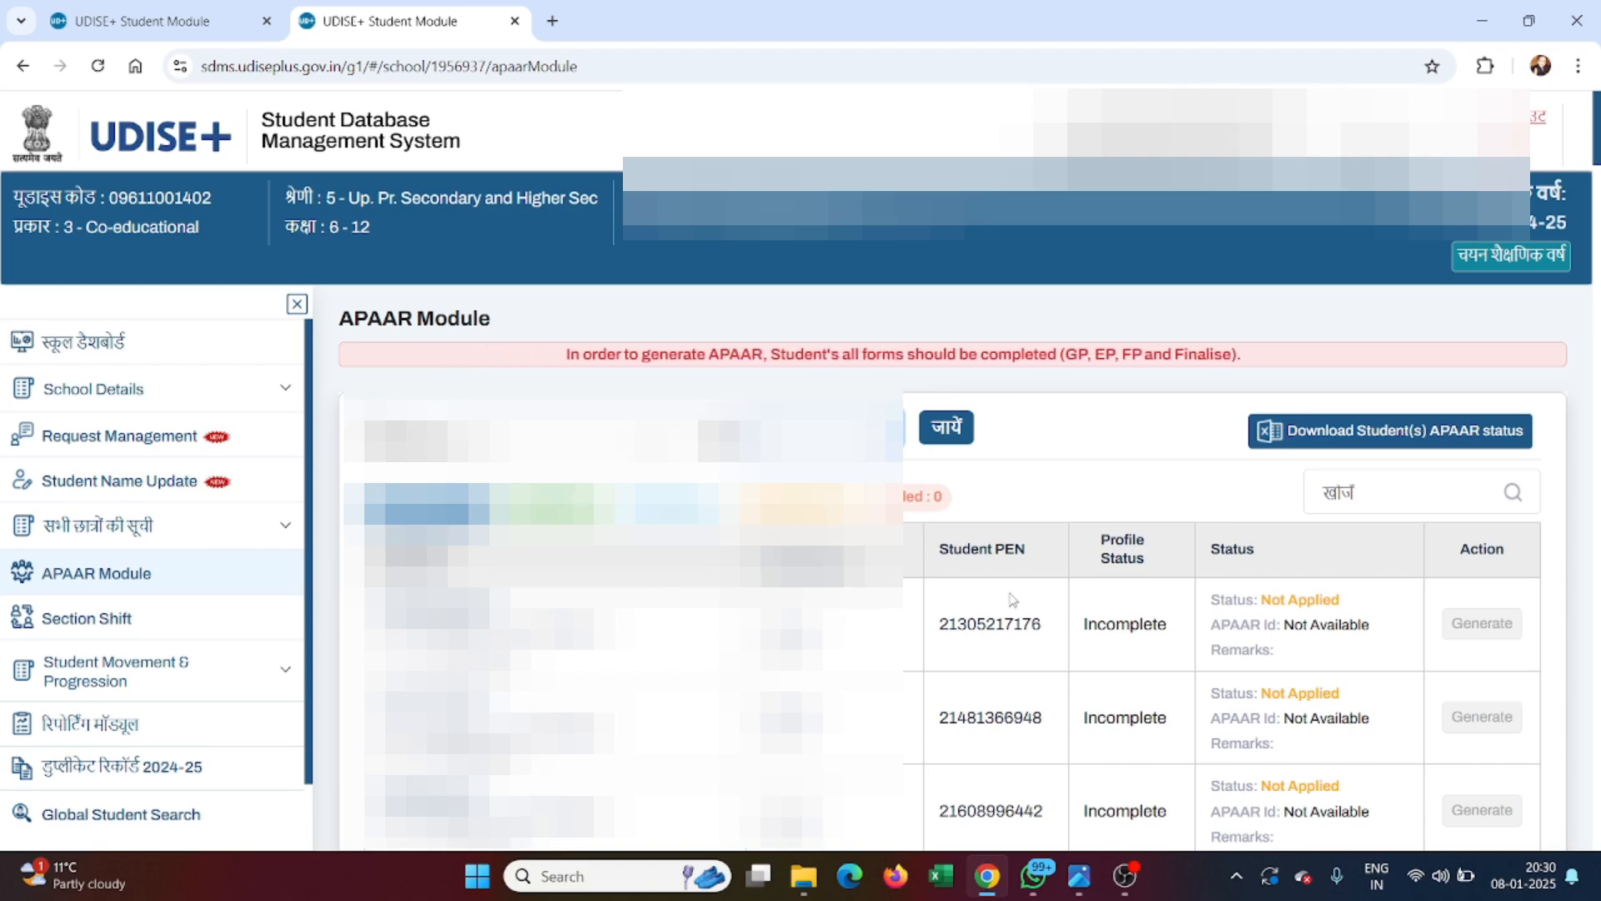
left_click(934, 450)
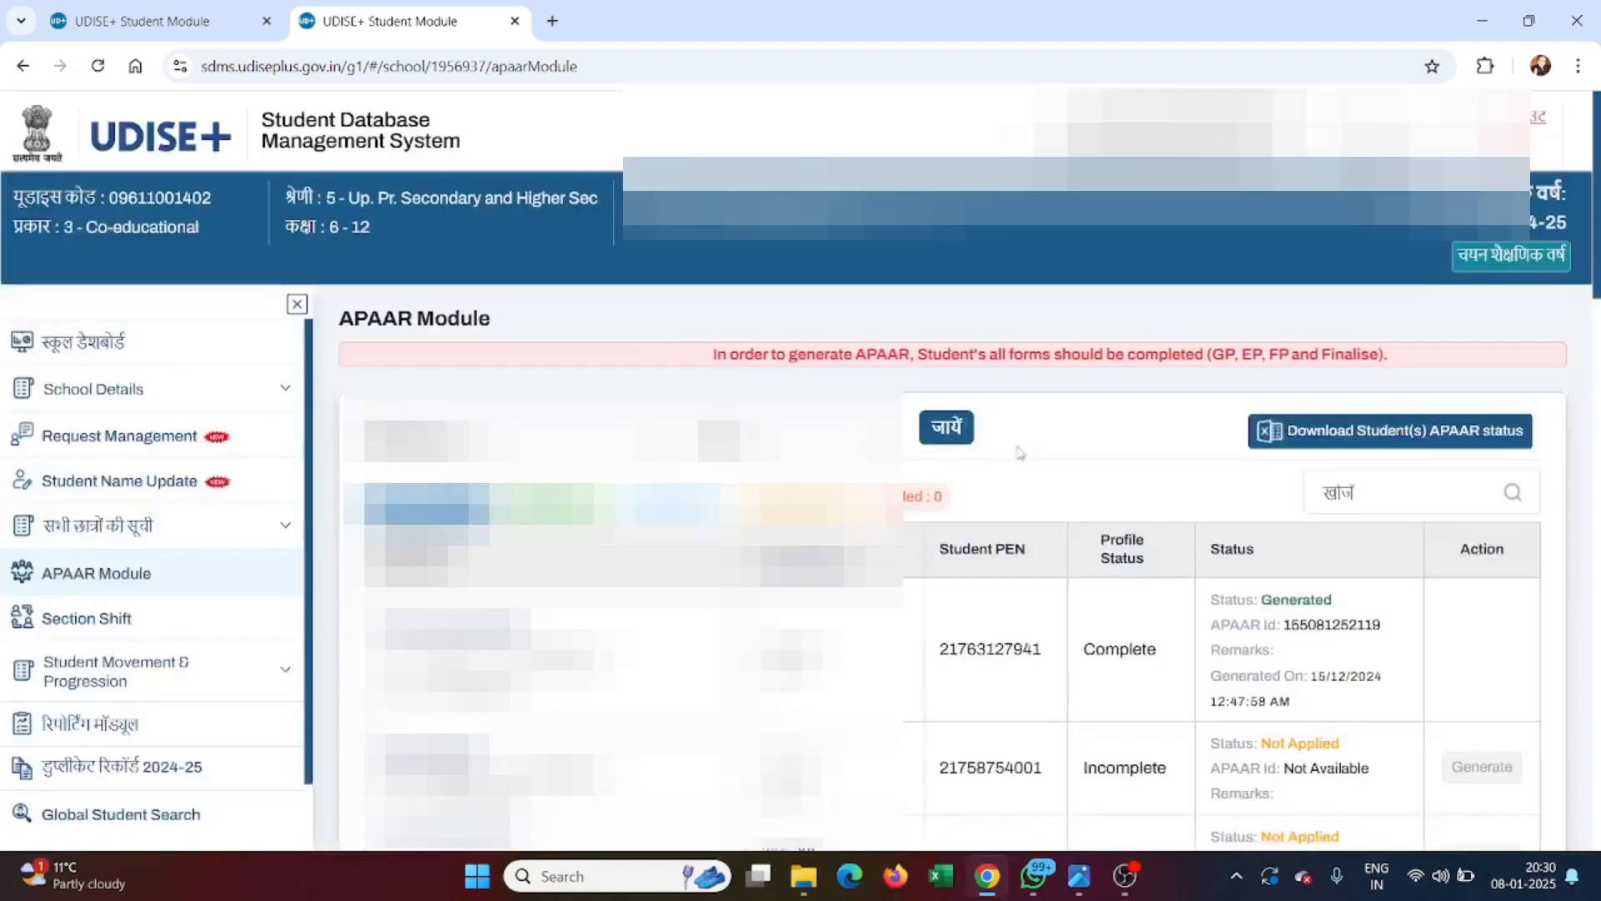